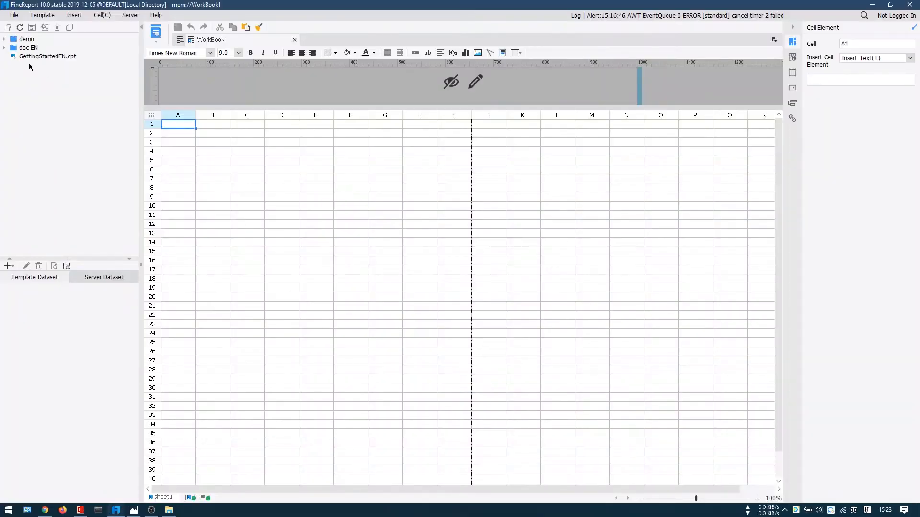
Step: Open the Chart Linkage.frm and Real-time Refresh of Line Chart.cpt templates from the demo Chart folder
{"action": "left_click", "coordinate": [5, 39]}
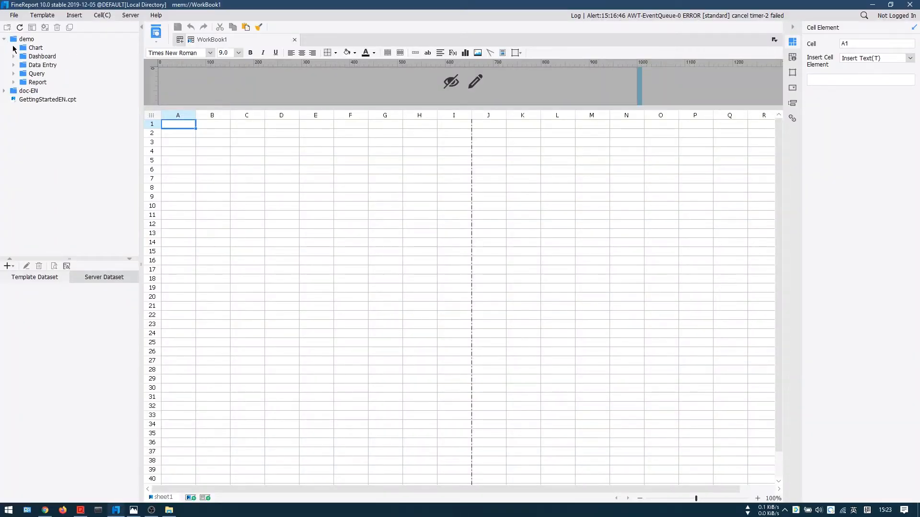
{"action": "left_click", "coordinate": [14, 48]}
{"action": "double_click", "coordinate": [61, 65]}
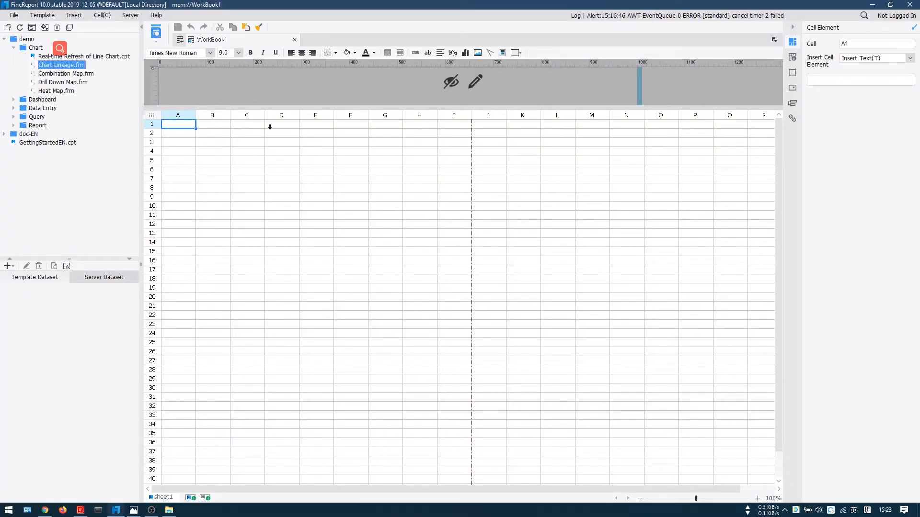
{"action": "double_click", "coordinate": [72, 56]}
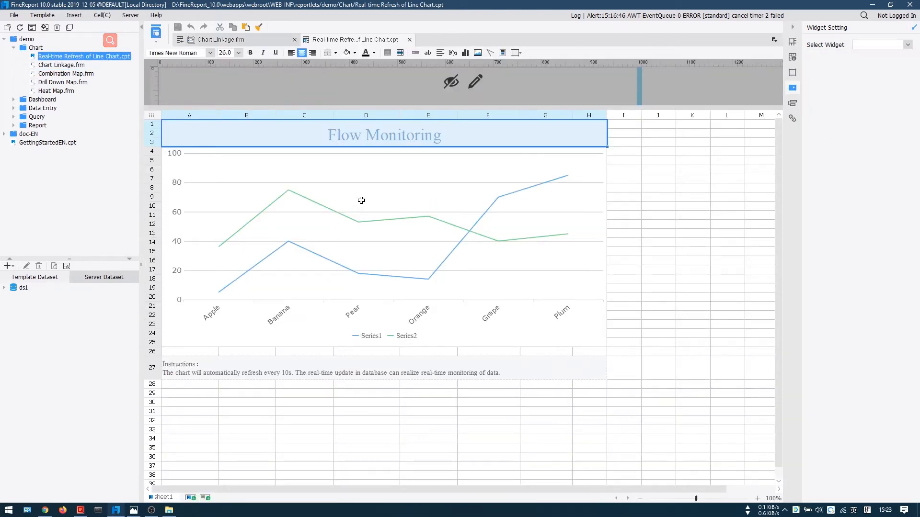
Step: Switch to the Decision-making Platform in the browser, open its directory management and view the Add Directory form without adding anything
{"action": "key", "text": "alt+Tab"}
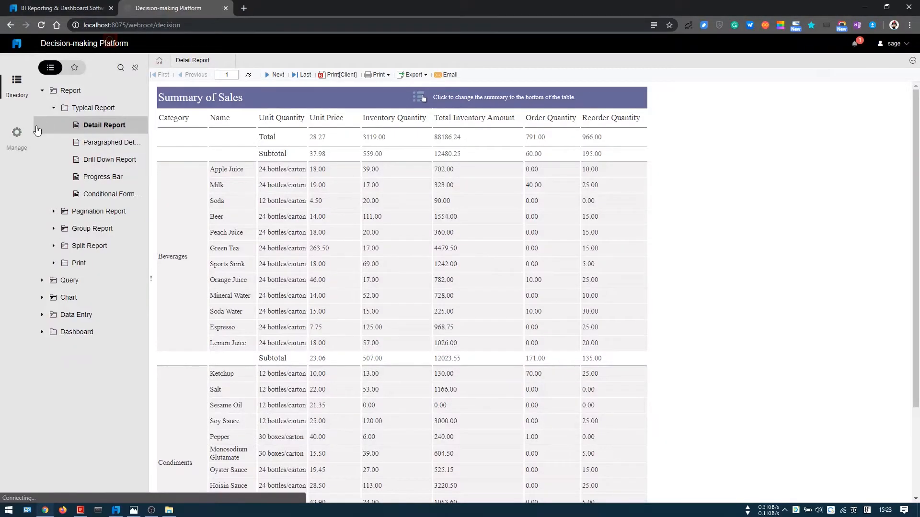
{"action": "left_click", "coordinate": [21, 138]}
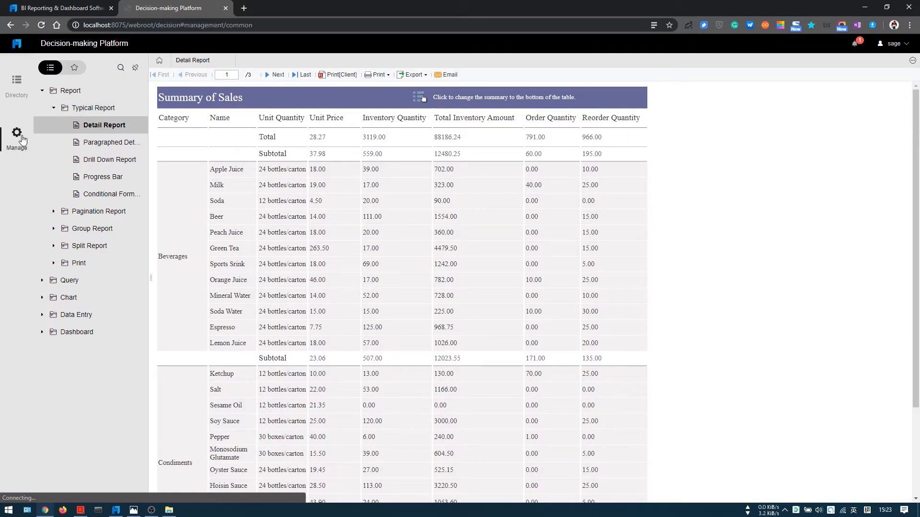
{"action": "left_click", "coordinate": [69, 80]}
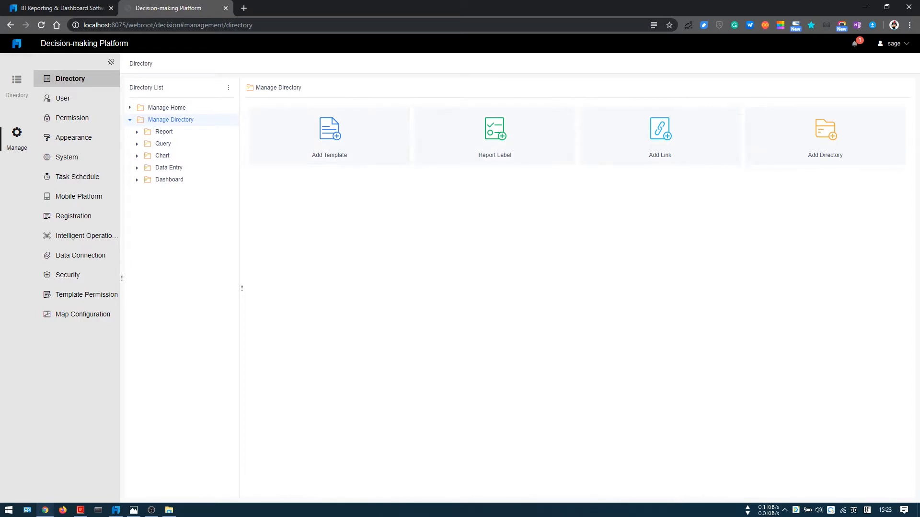
{"action": "left_click", "coordinate": [821, 147]}
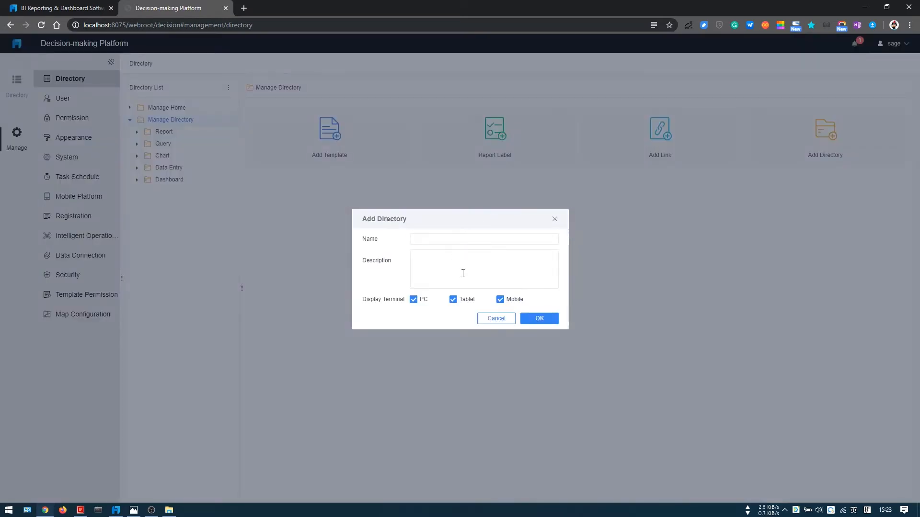
{"action": "left_click", "coordinate": [496, 318]}
Step: Browse the demo Dashboard files offered for adding as templates, cancel without adding any, and expand the managed Report directory
{"action": "left_click", "coordinate": [331, 136]}
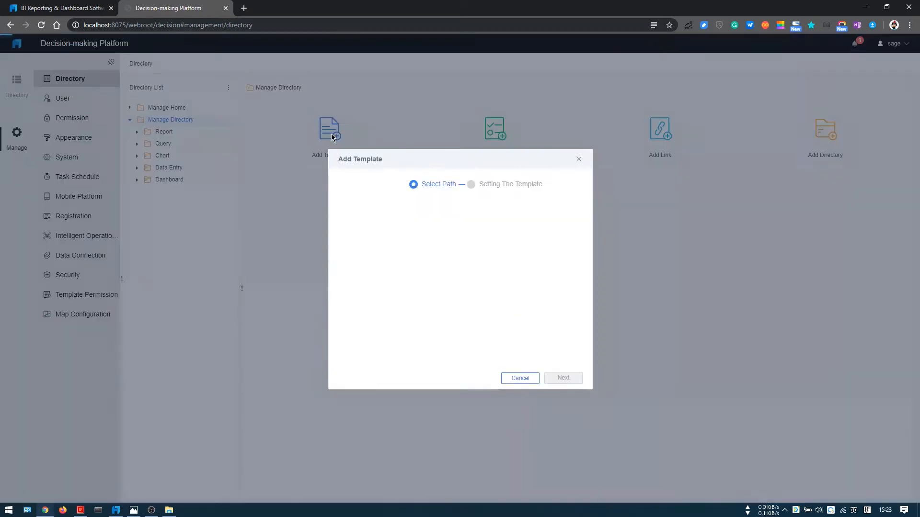
{"action": "left_click", "coordinate": [347, 220]}
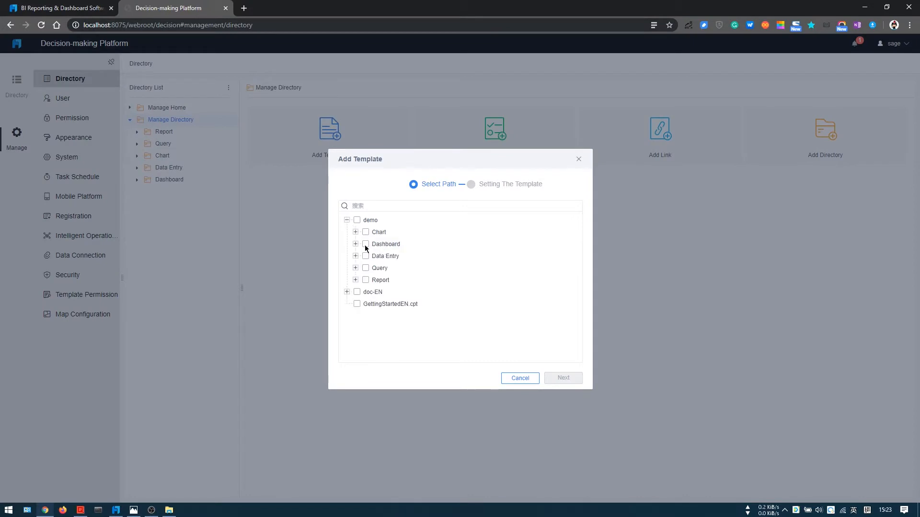
{"action": "left_click", "coordinate": [355, 244]}
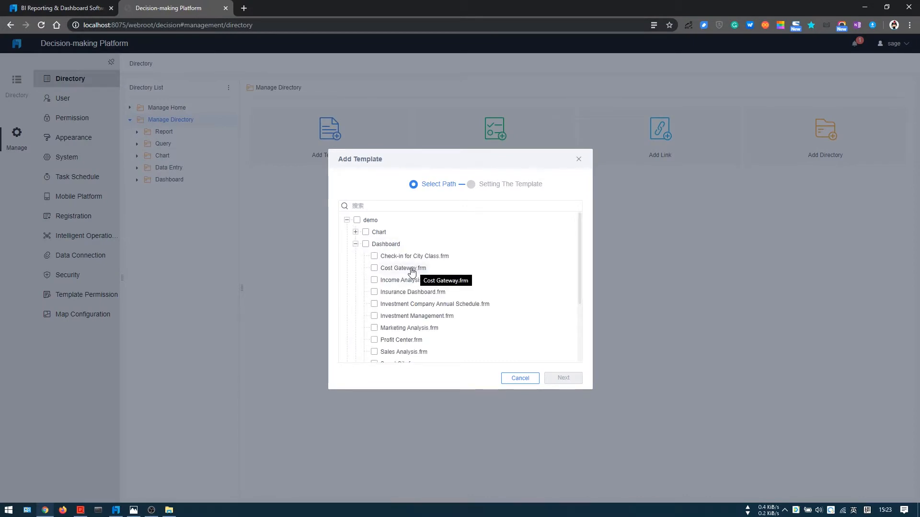
{"action": "left_click", "coordinate": [520, 379]}
{"action": "left_click", "coordinate": [137, 133]}
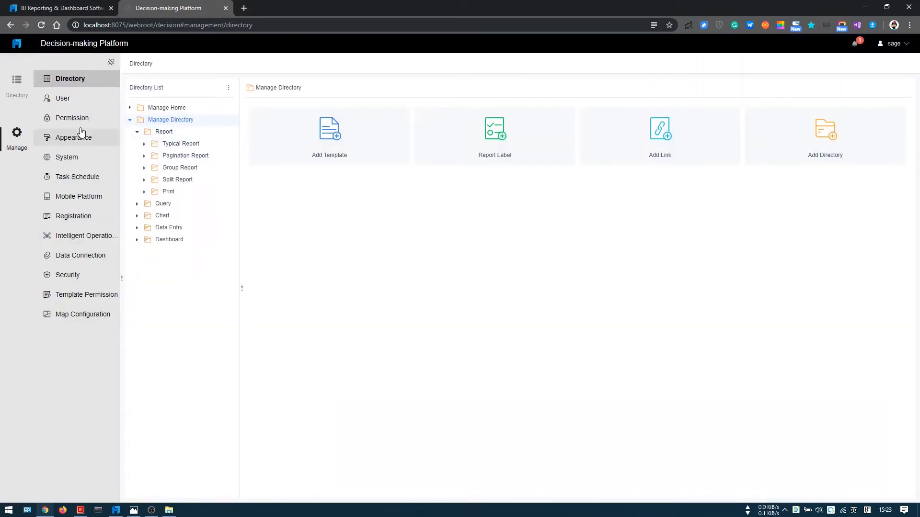
Step: Open user management and examine the Import User form, including its Server Dataset choices
{"action": "left_click", "coordinate": [67, 98]}
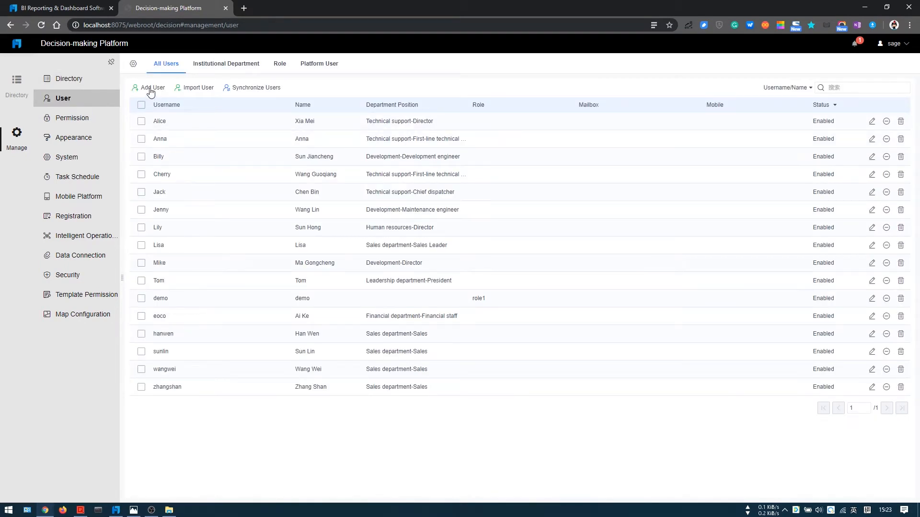
{"action": "left_click", "coordinate": [200, 90]}
{"action": "left_click", "coordinate": [579, 160]}
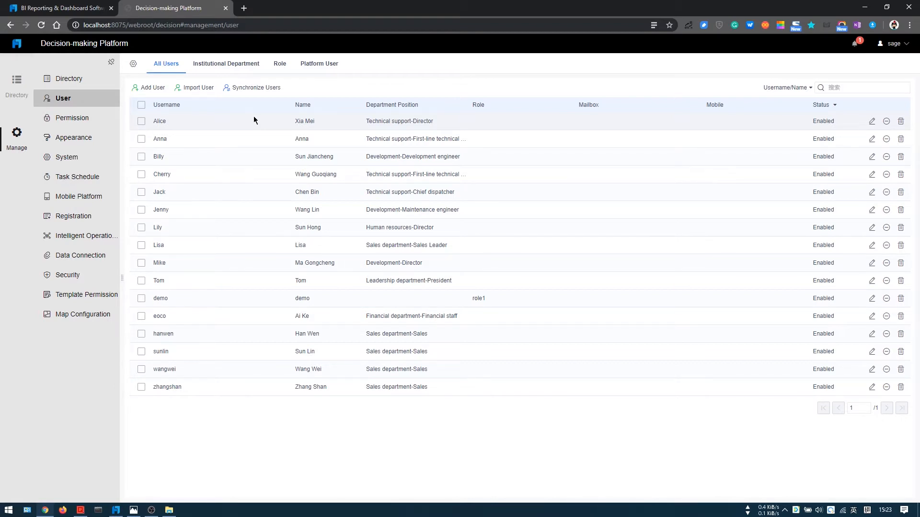
{"action": "left_click", "coordinate": [194, 89]}
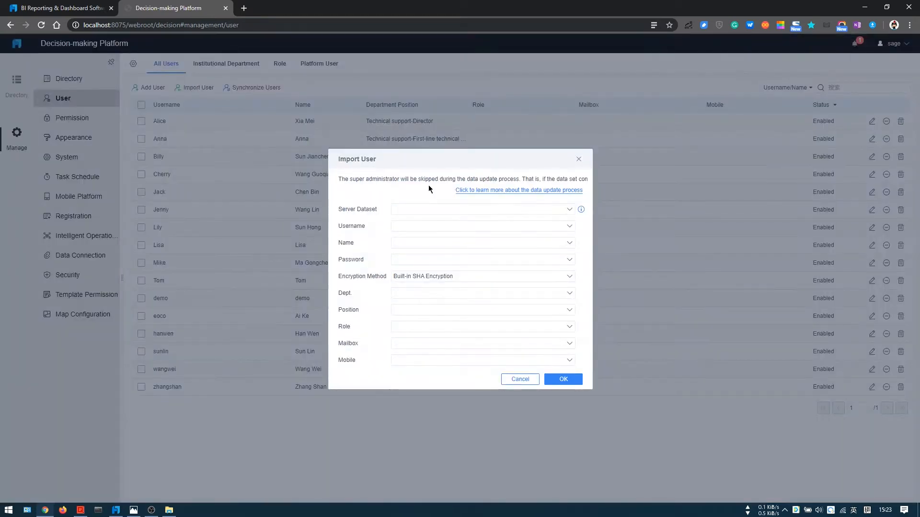
{"action": "left_click", "coordinate": [569, 209]}
{"action": "left_click", "coordinate": [417, 194]}
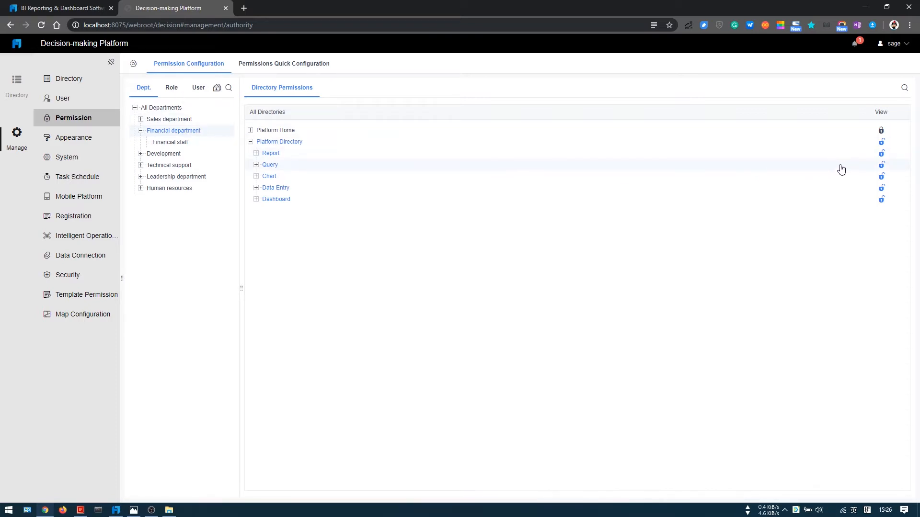
Step: Revoke the Financial department's view permission for the Query, Chart, Data Entry and Dashboard directories
{"action": "left_click", "coordinate": [880, 165]}
{"action": "left_click", "coordinate": [881, 176]}
{"action": "left_click", "coordinate": [881, 188]}
{"action": "left_click", "coordinate": [881, 199]}
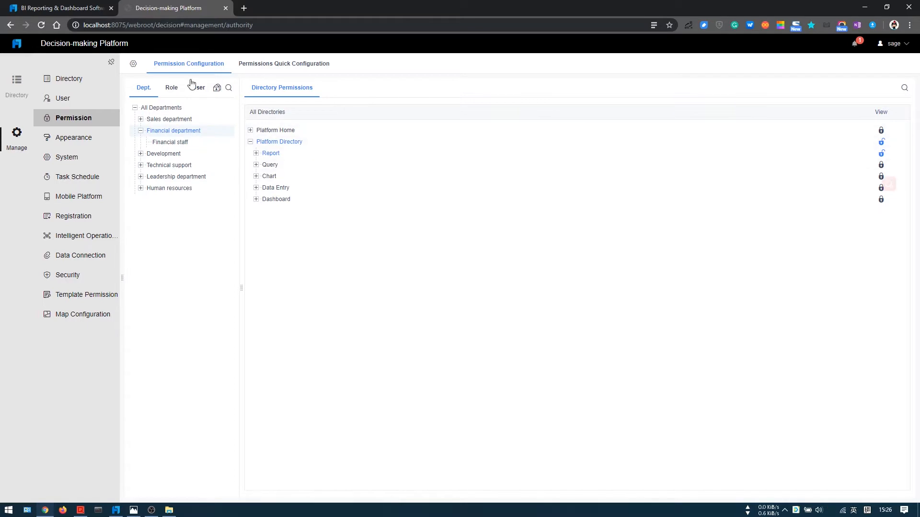
Step: For the first listed user, revoke view permission on the whole Platform Directory and grant it on the Dashboard directory only
{"action": "left_click", "coordinate": [171, 90]}
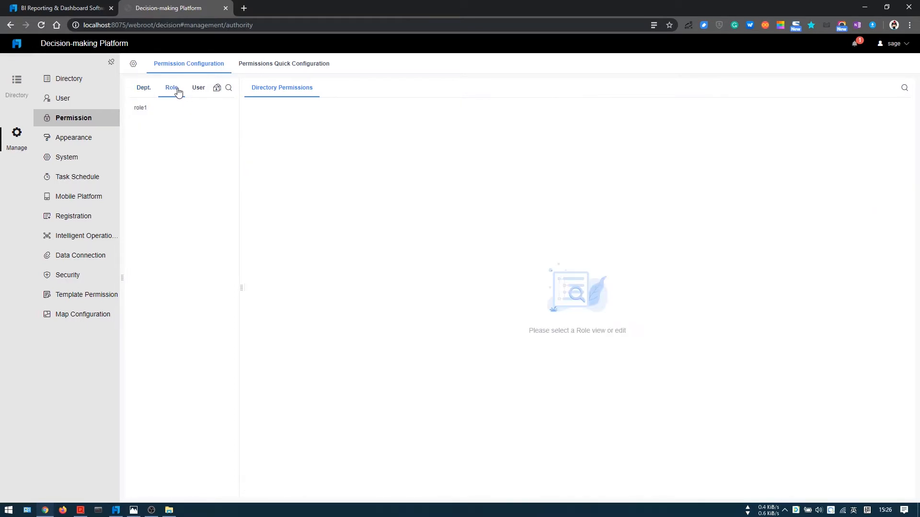
{"action": "left_click", "coordinate": [198, 89]}
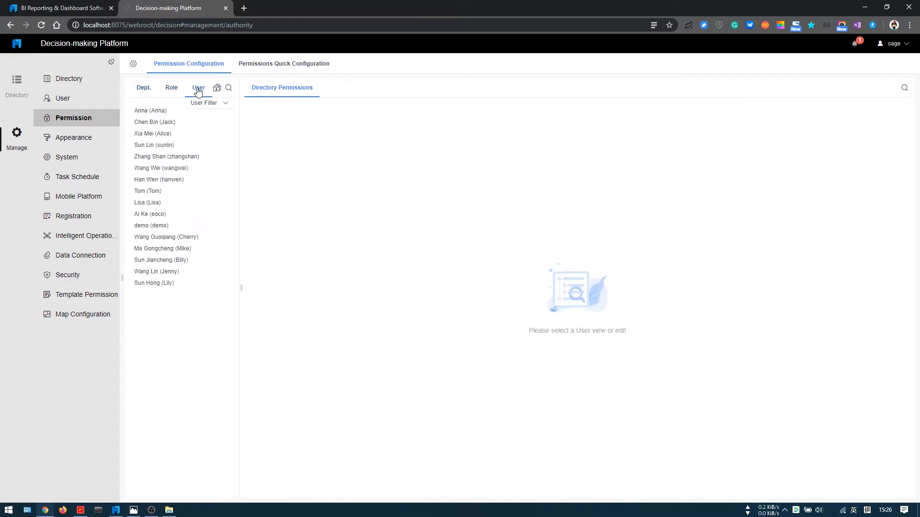
{"action": "left_click", "coordinate": [166, 113]}
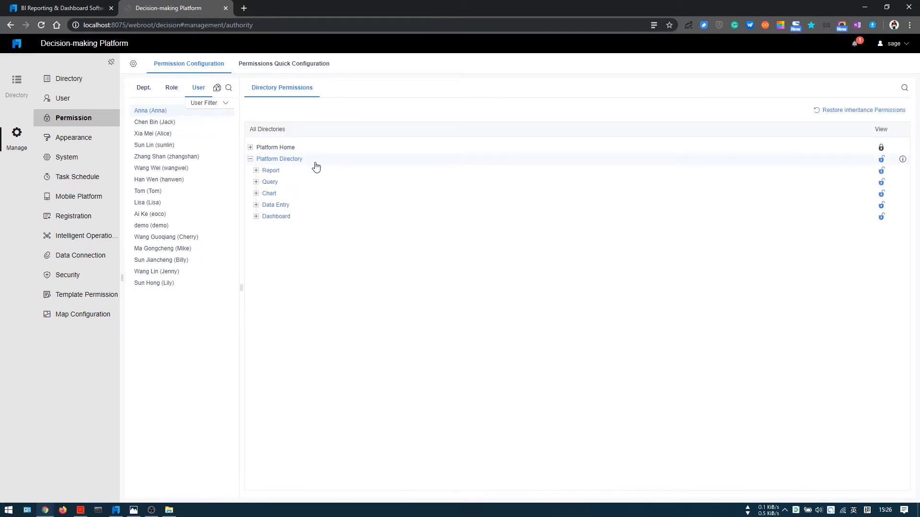
{"action": "left_click", "coordinate": [881, 159]}
{"action": "left_click", "coordinate": [871, 237]}
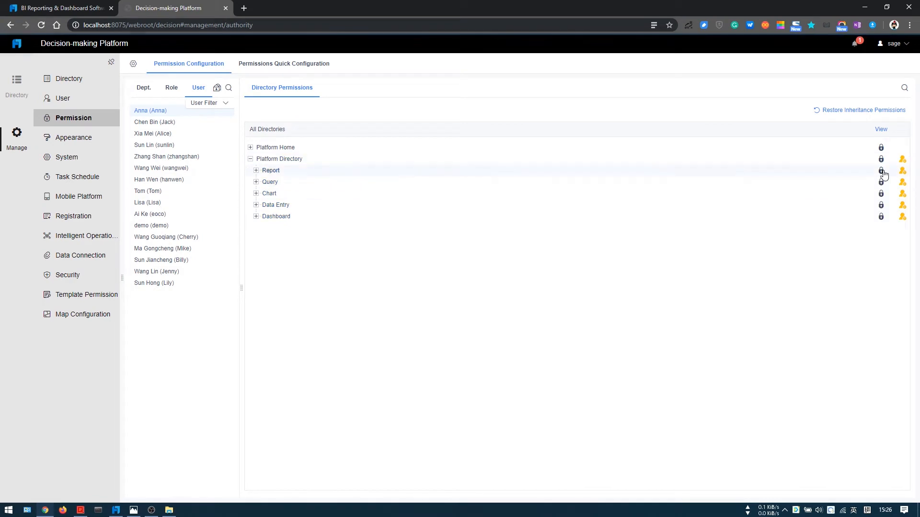
{"action": "left_click", "coordinate": [882, 219]}
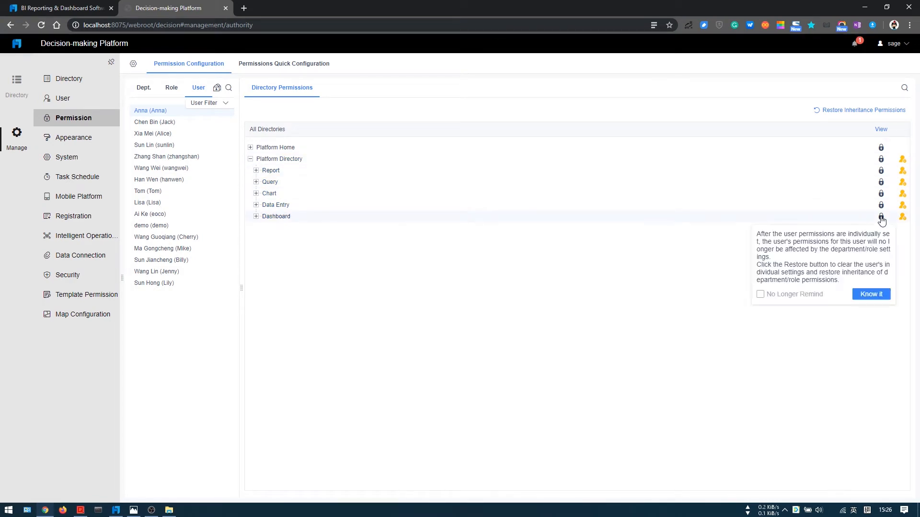
{"action": "left_click", "coordinate": [871, 293]}
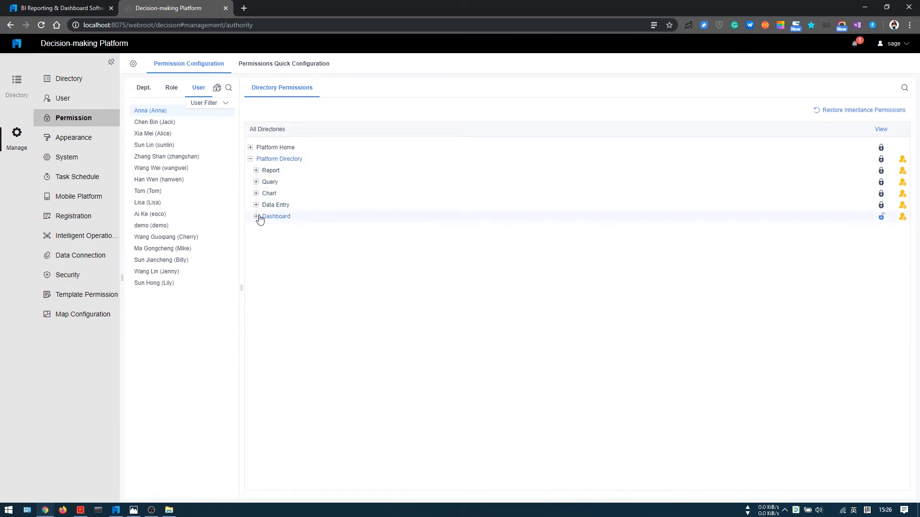
Step: Reset the same user's account password in user management, copy the generated password and save the user
{"action": "left_click", "coordinate": [80, 100]}
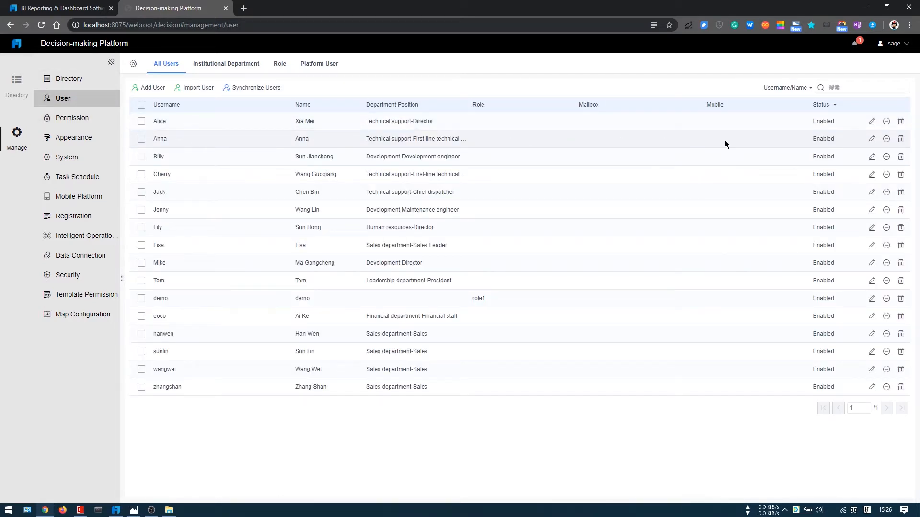
{"action": "left_click", "coordinate": [872, 139]}
{"action": "left_click", "coordinate": [463, 235]}
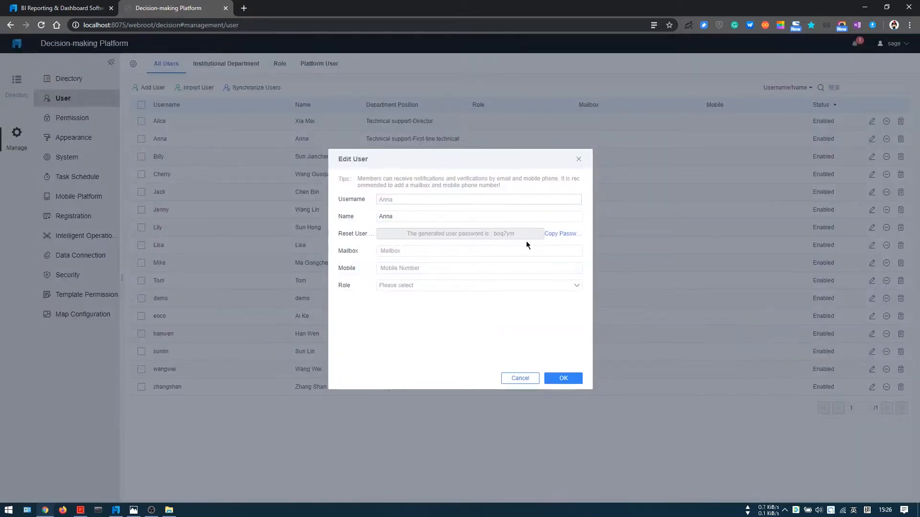
{"action": "left_click", "coordinate": [564, 235]}
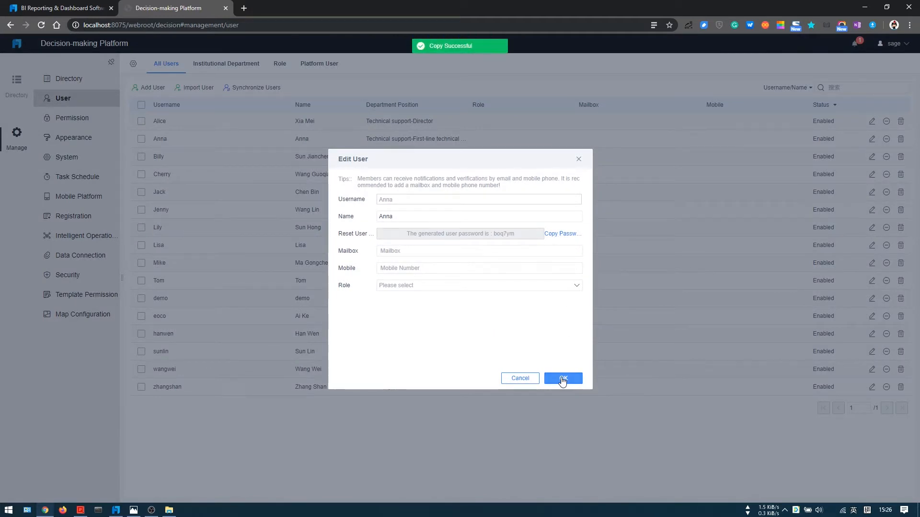
{"action": "left_click", "coordinate": [562, 378]}
Step: Log out, sign in with that user's username and account password, and update the password saved in the browser
{"action": "left_click", "coordinate": [891, 44]}
{"action": "left_click", "coordinate": [863, 129]}
{"action": "left_click", "coordinate": [554, 211]}
{"action": "left_click_drag", "start_coordinate": [554, 211], "coordinate": [540, 212]}
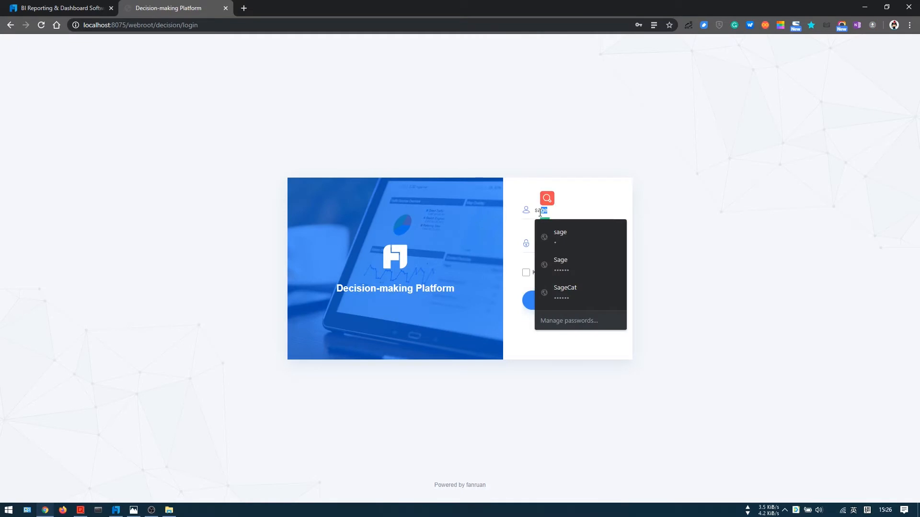
{"action": "key", "text": "BackSpace"}
{"action": "key", "text": "BackSpace"}
{"action": "key", "text": "BackSpace"}
{"action": "type", "text": "Anna"}
{"action": "key", "text": "Tab"}
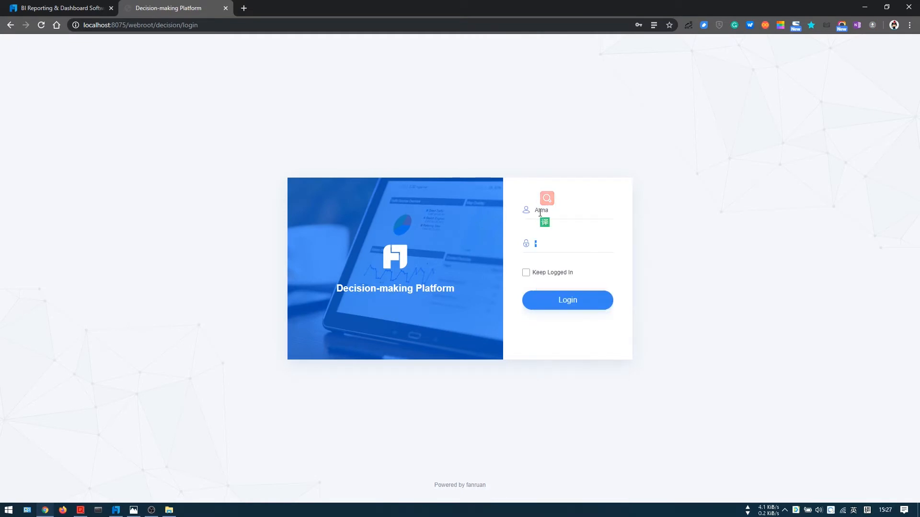
{"action": "type", "text": "123456"}
{"action": "left_click", "coordinate": [578, 309]}
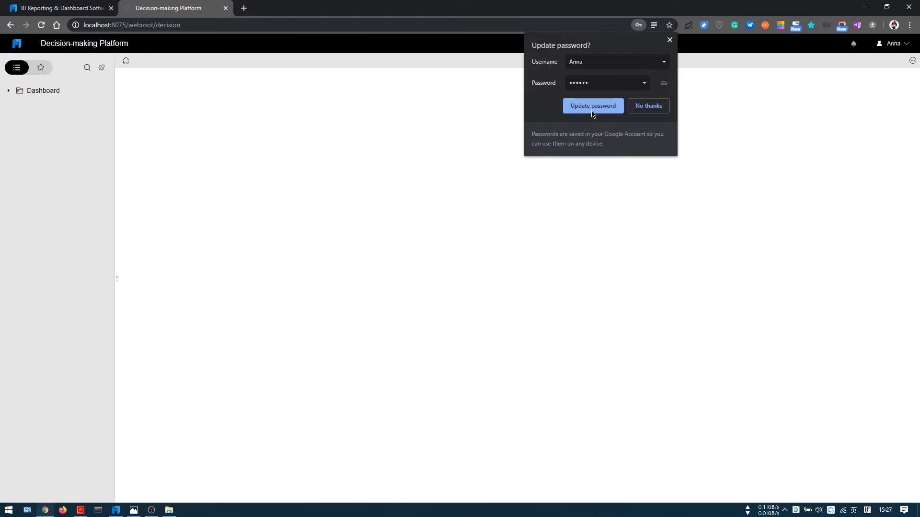
{"action": "left_click", "coordinate": [601, 108]}
Step: Open the Check-in for City Class dashboard from the Strategic Dashboard folder to check the user's access
{"action": "left_click", "coordinate": [9, 91]}
{"action": "left_click", "coordinate": [45, 104]}
{"action": "left_click", "coordinate": [55, 114]}
{"action": "left_click", "coordinate": [54, 113]}
{"action": "left_click", "coordinate": [54, 125]}
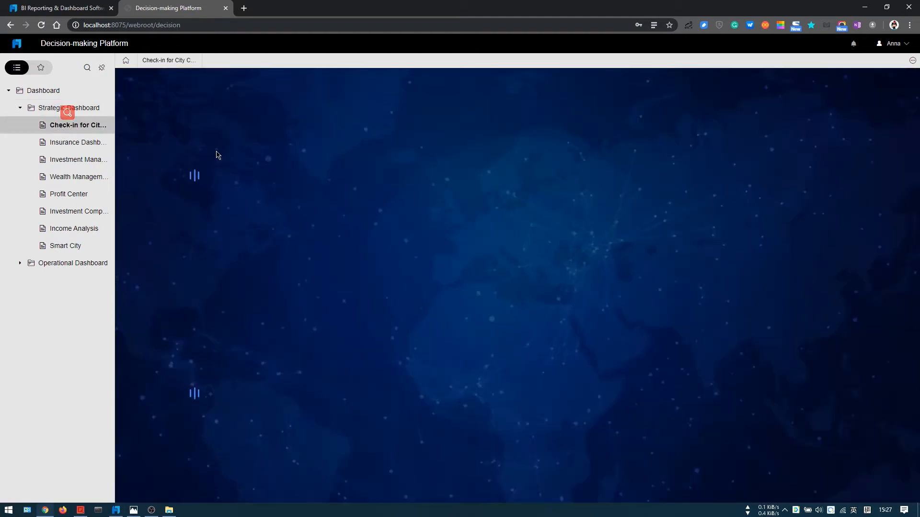
Step: Log out of the restricted user's account and log in to the platform again
{"action": "left_click", "coordinate": [896, 44]}
{"action": "left_click", "coordinate": [875, 127]}
{"action": "left_click", "coordinate": [565, 304]}
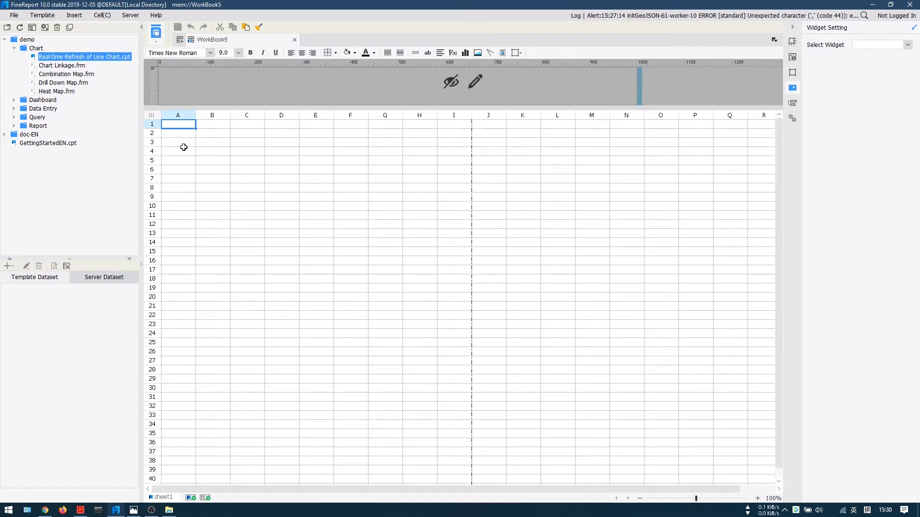
Step: Add a trial JDBC data connection on the server with Access as its database type, and delete it again
{"action": "left_click", "coordinate": [131, 16]}
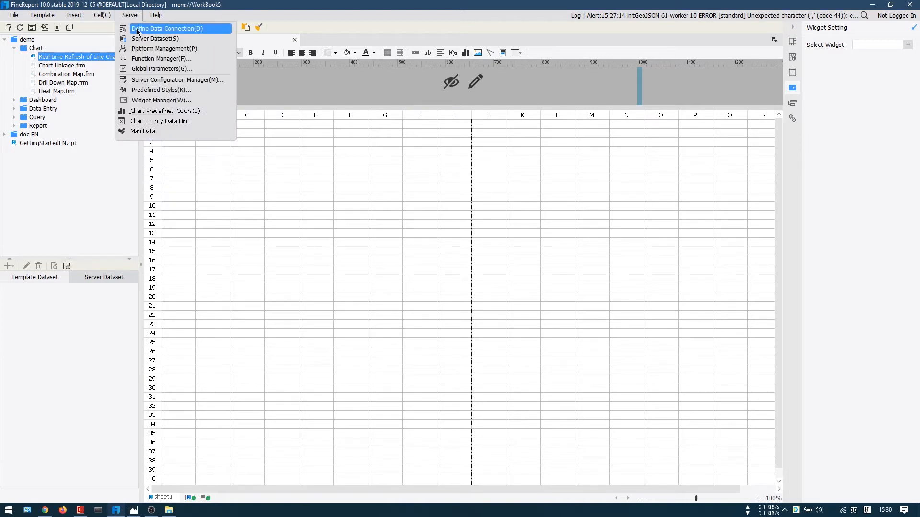
{"action": "left_click", "coordinate": [154, 30]}
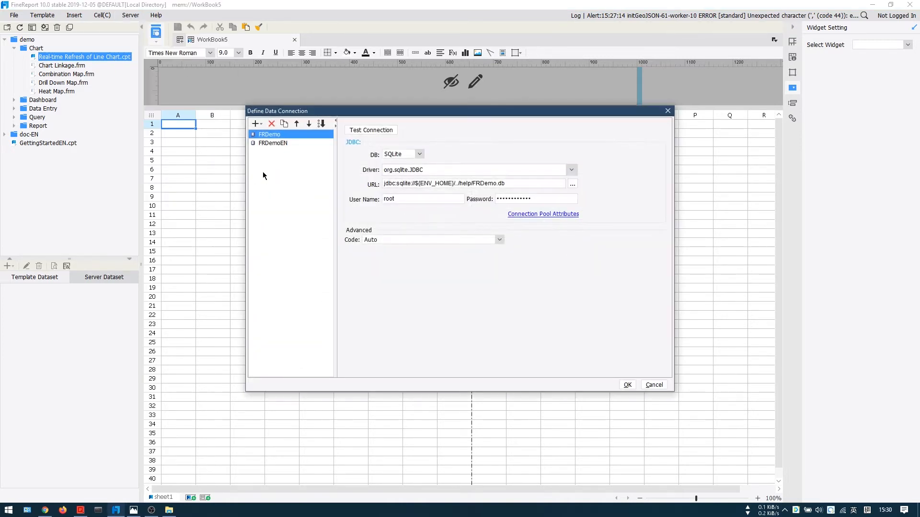
{"action": "left_click", "coordinate": [256, 124]}
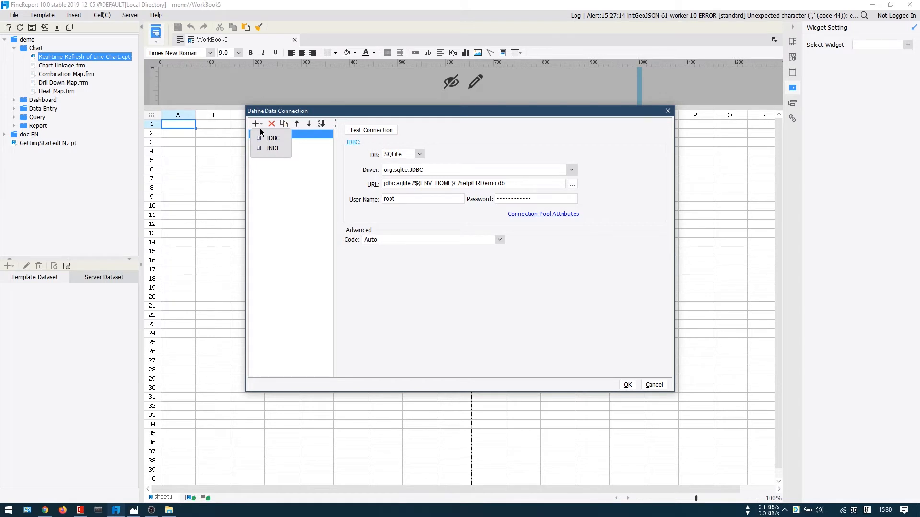
{"action": "left_click", "coordinate": [270, 139]}
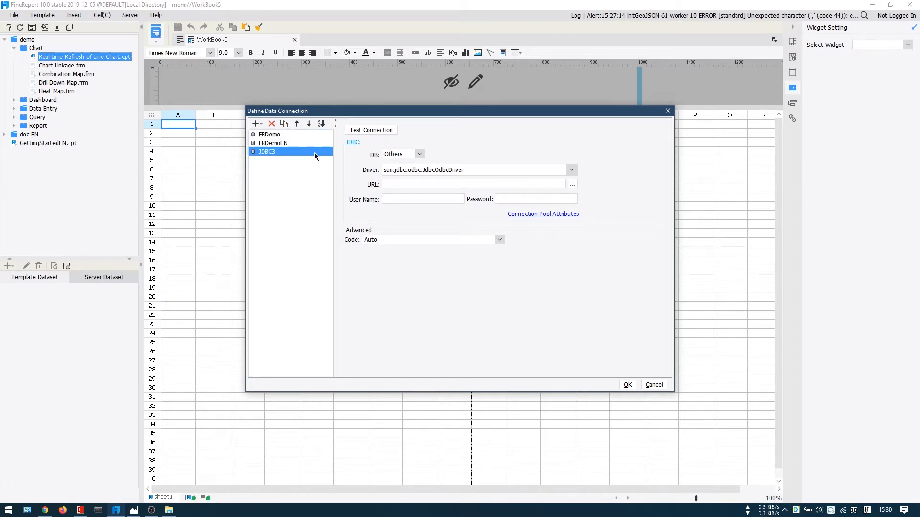
{"action": "left_click", "coordinate": [419, 157]}
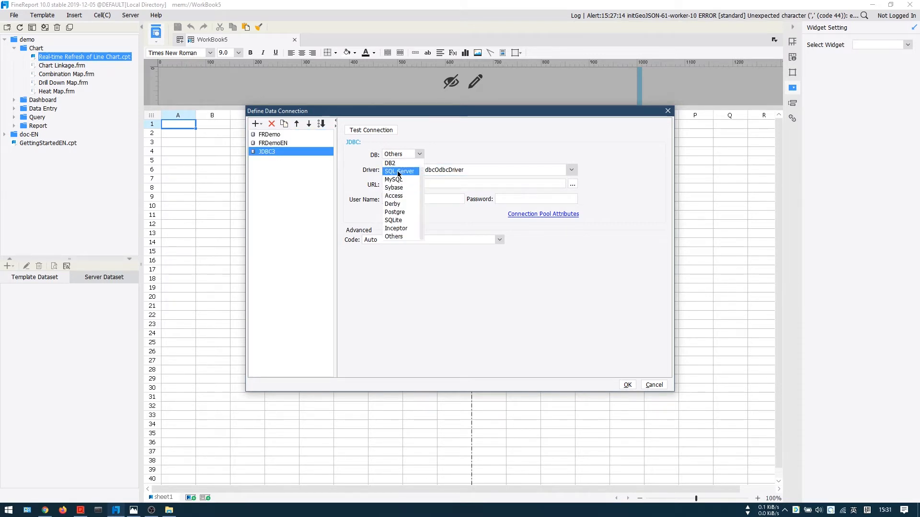
{"action": "left_click", "coordinate": [397, 196]}
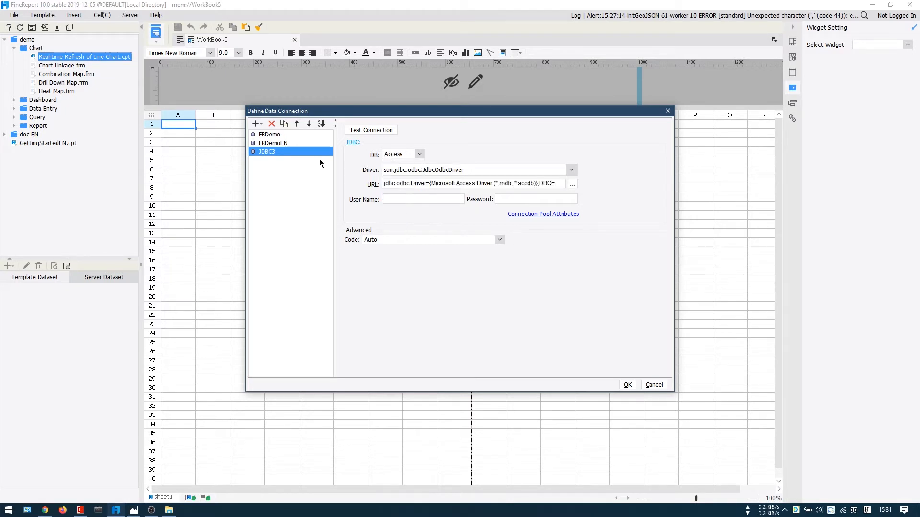
{"action": "left_click", "coordinate": [271, 124]}
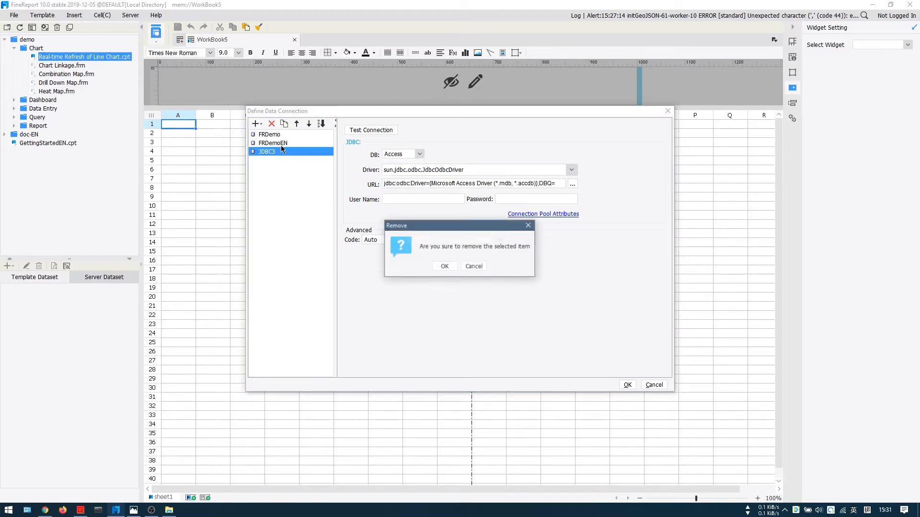
{"action": "left_click", "coordinate": [444, 264]}
Step: Review the settings of the FRDemo and FRDemoEN data connections and close the connection definitions
{"action": "left_click", "coordinate": [273, 136]}
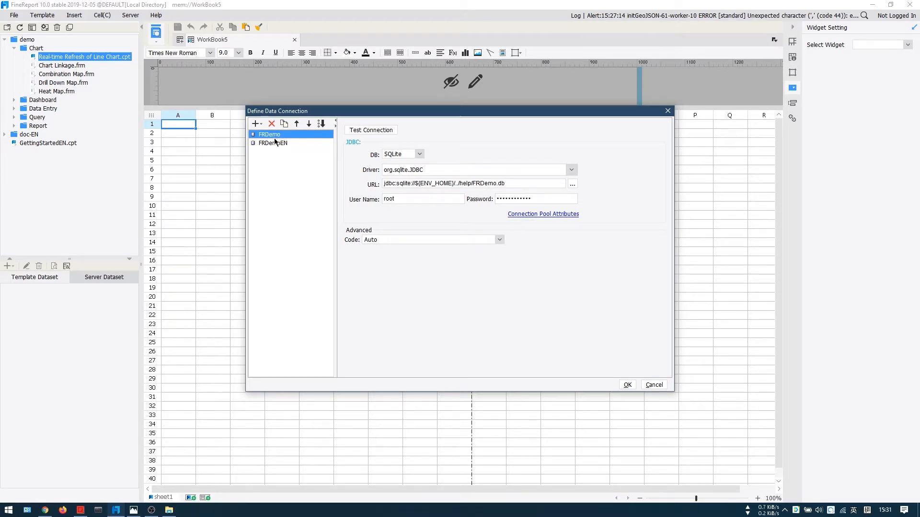
{"action": "left_click", "coordinate": [275, 143]}
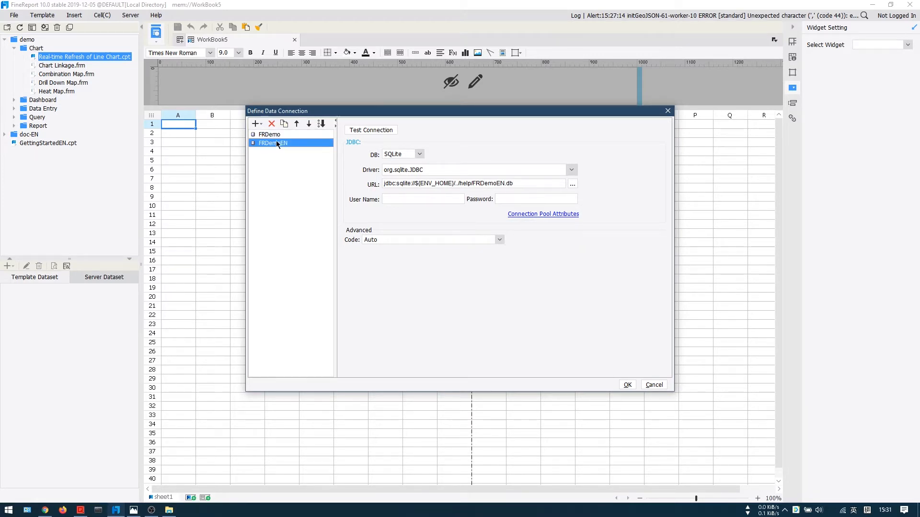
{"action": "left_click", "coordinate": [277, 134]}
{"action": "left_click", "coordinate": [277, 143]}
{"action": "left_click", "coordinate": [627, 384]}
Step: Create a new general report and start a DB query as its template dataset
{"action": "left_click", "coordinate": [14, 15]}
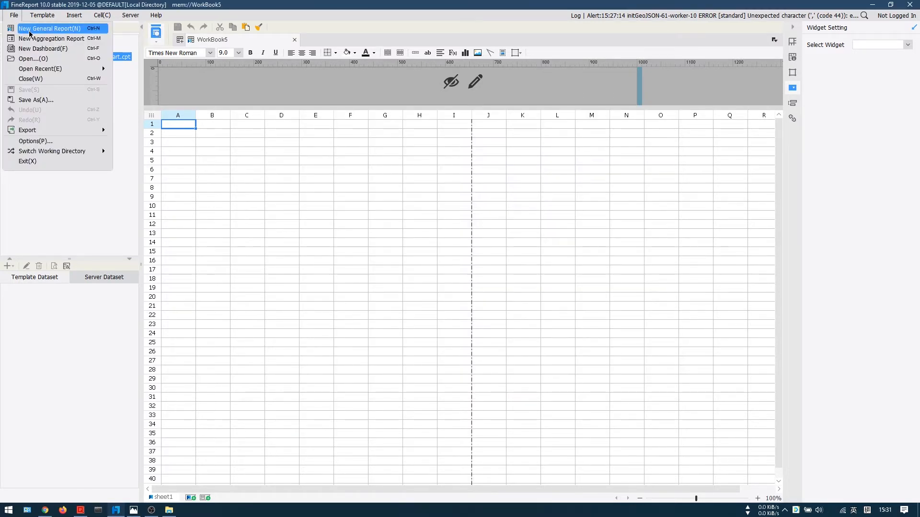
{"action": "left_click", "coordinate": [29, 32]}
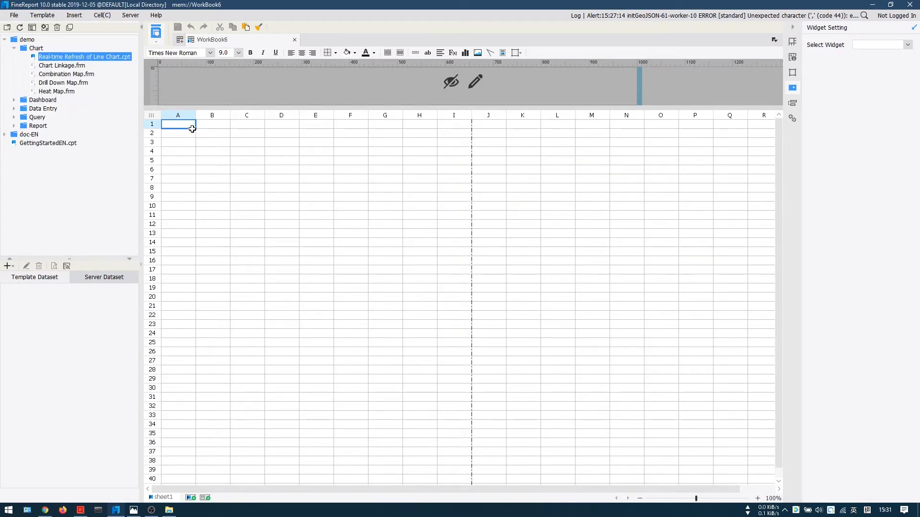
{"action": "left_click", "coordinate": [11, 269]}
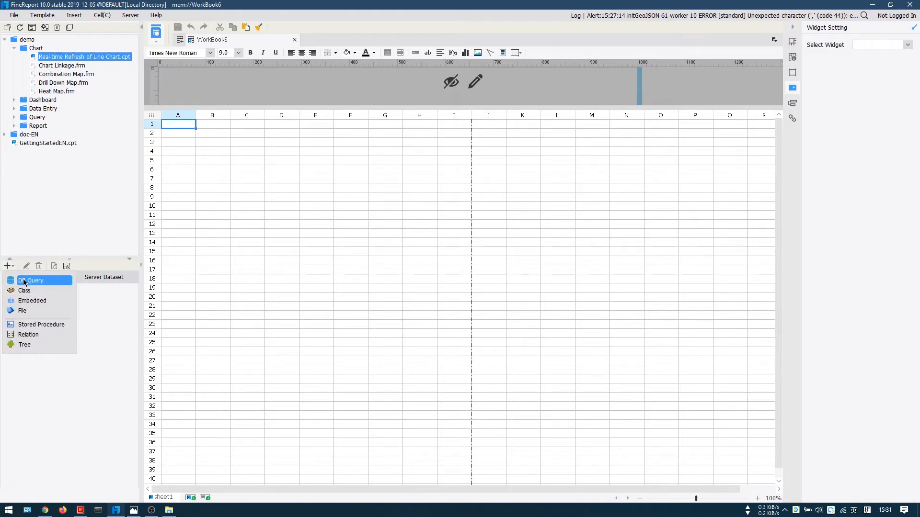
{"action": "left_click", "coordinate": [25, 282]}
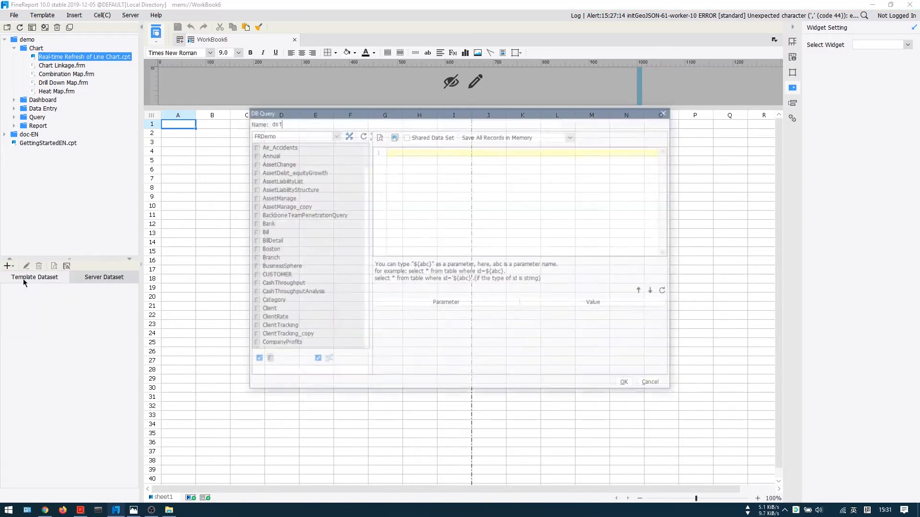
Step: Filter the FRDemo tables by "sales" and insert a SELECT * query on the Sales_Volume table
{"action": "left_click", "coordinate": [268, 377]}
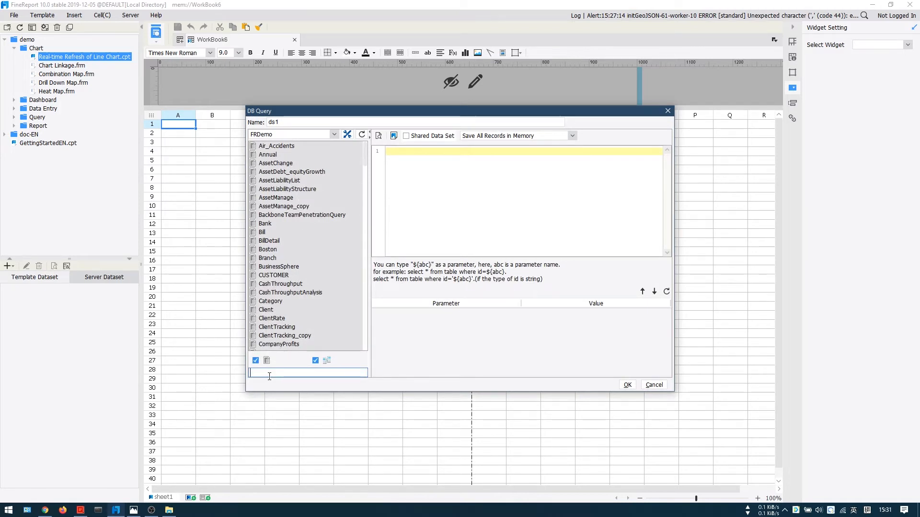
{"action": "type", "text": "sale"}
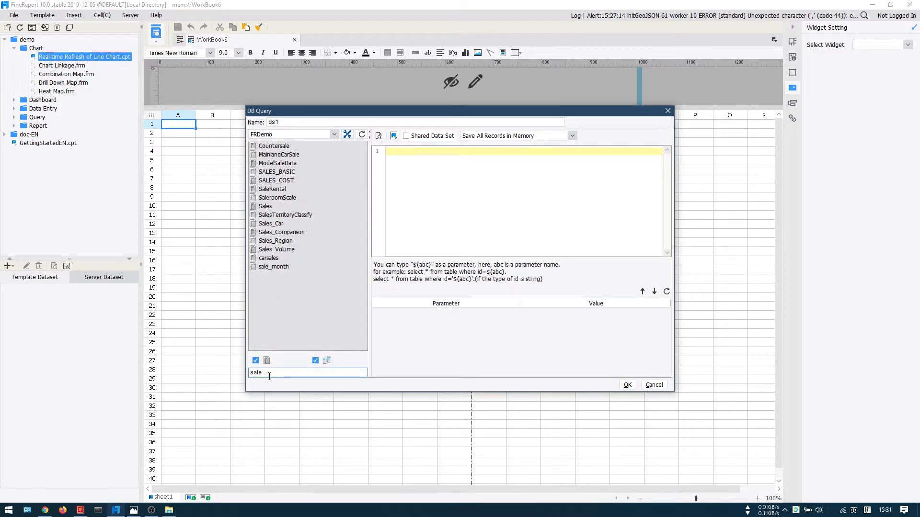
{"action": "type", "text": "s"}
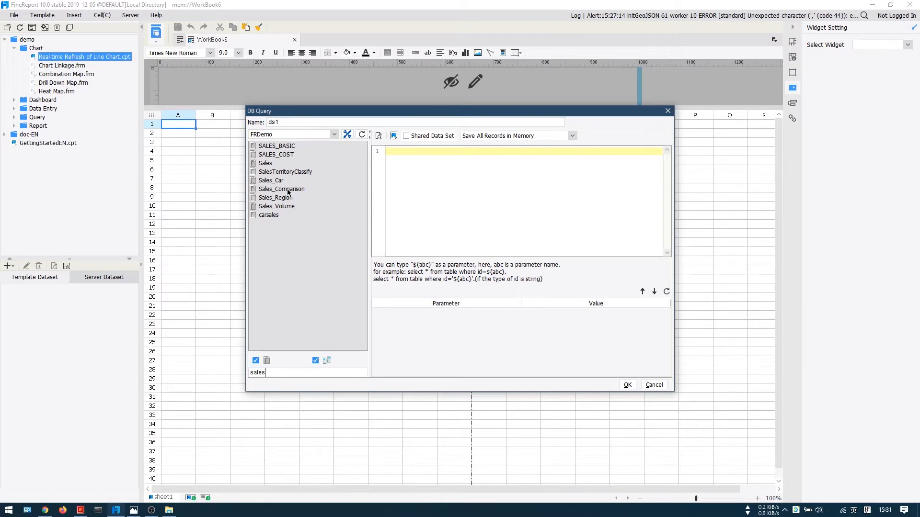
{"action": "left_click_drag", "start_coordinate": [284, 209], "coordinate": [436, 177]}
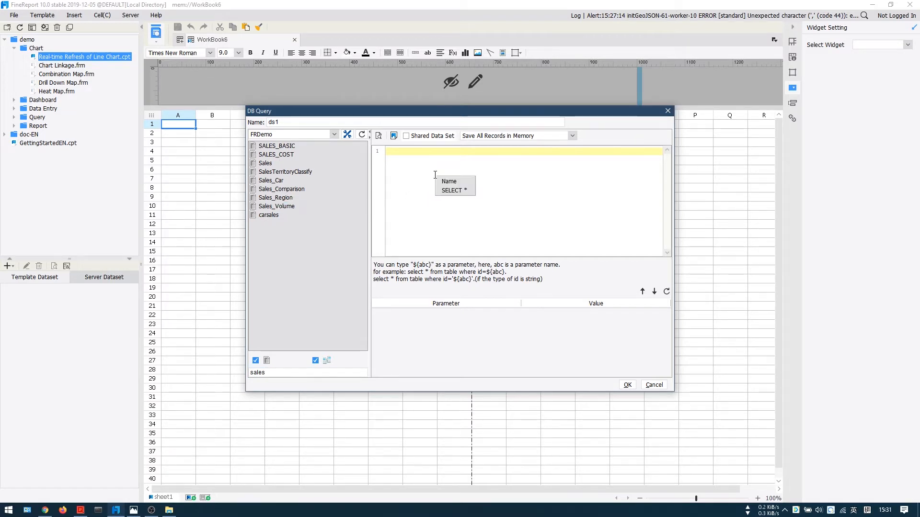
{"action": "left_click", "coordinate": [454, 191]}
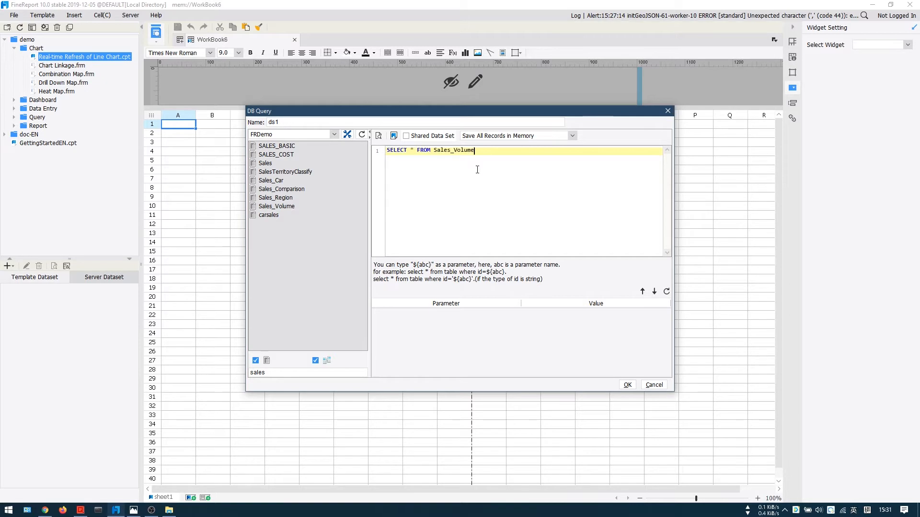
Step: Preview the records returned by the Sales_Volume query, look through the rows and close the preview
{"action": "left_click", "coordinate": [378, 135]}
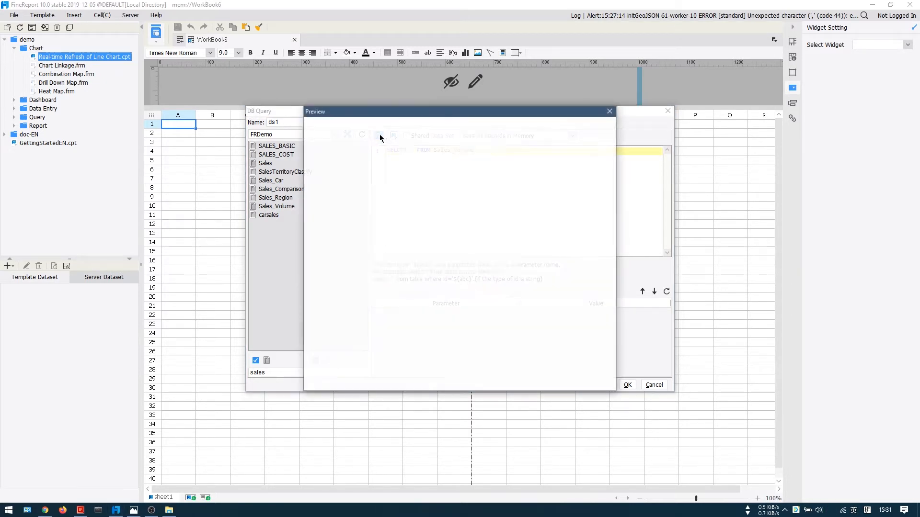
{"action": "left_click_drag", "start_coordinate": [343, 149], "coordinate": [425, 150]}
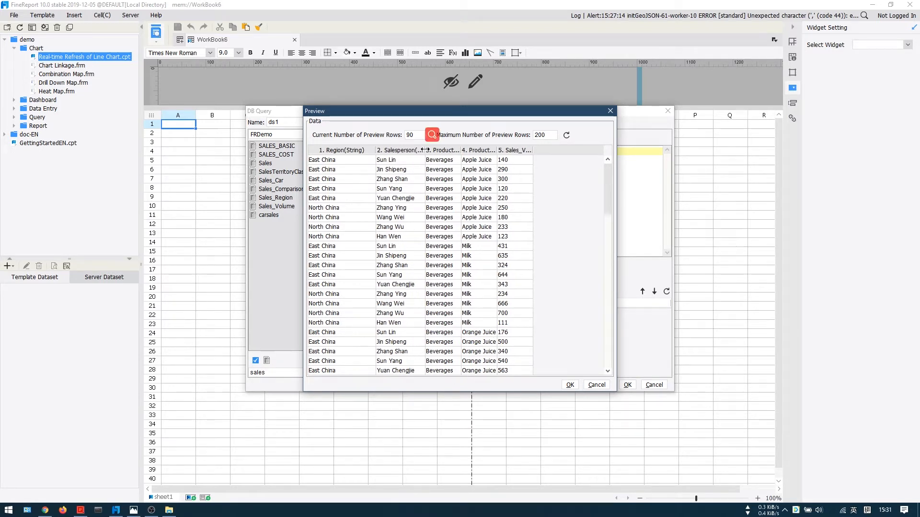
{"action": "scroll", "coordinate": [450, 223], "scroll_direction": "down", "scroll_amount": 8}
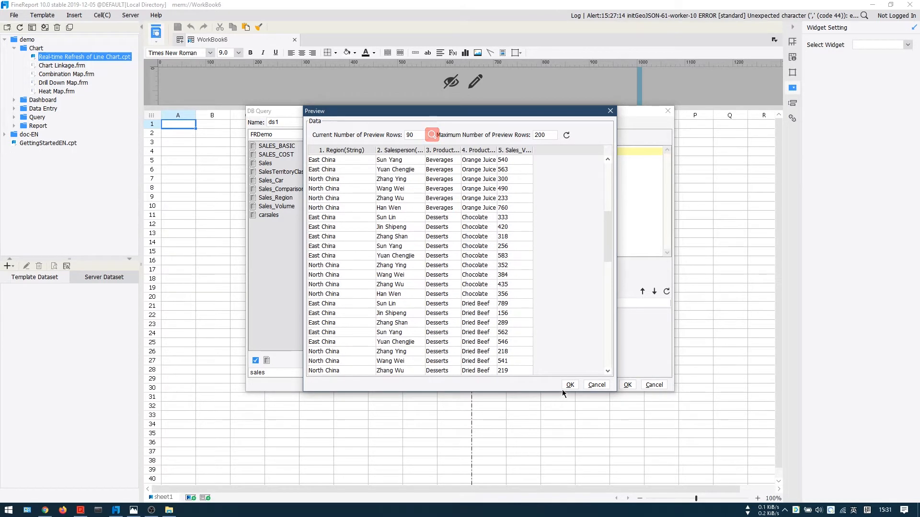
{"action": "left_click", "coordinate": [569, 385]}
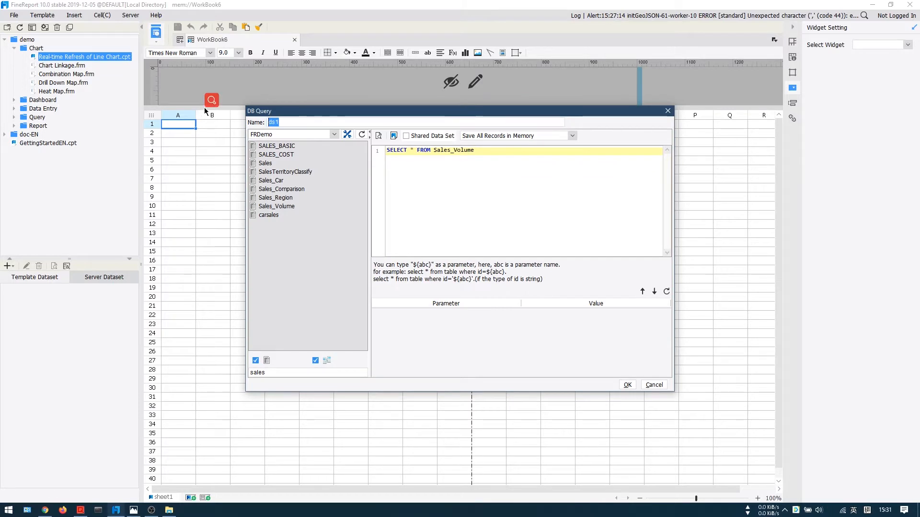
Step: Name the query dataset sales_data and save it to the report
{"action": "type", "text": "sales_data"}
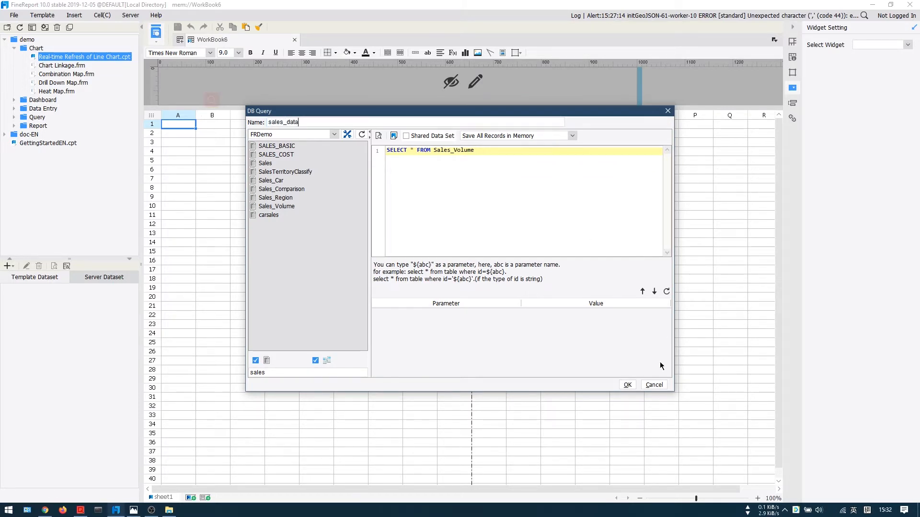
{"action": "left_click", "coordinate": [626, 385]}
Step: Place all five sales_data fields, Region through Sales_Volume, into the sheet from left to right starting at cell B2
{"action": "left_click", "coordinate": [6, 289]}
{"action": "left_click", "coordinate": [41, 298]}
{"action": "left_click", "coordinate": [41, 332], "text": "shift"}
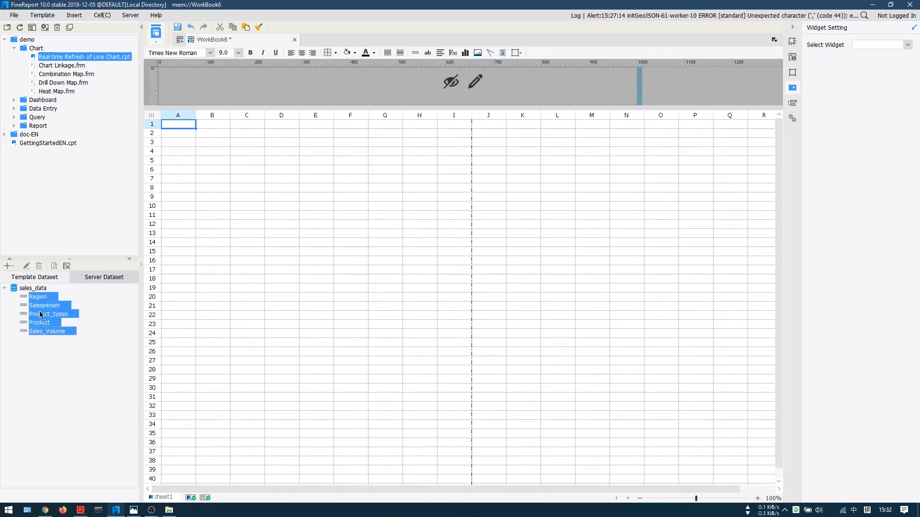
{"action": "left_click_drag", "start_coordinate": [40, 310], "coordinate": [205, 135]}
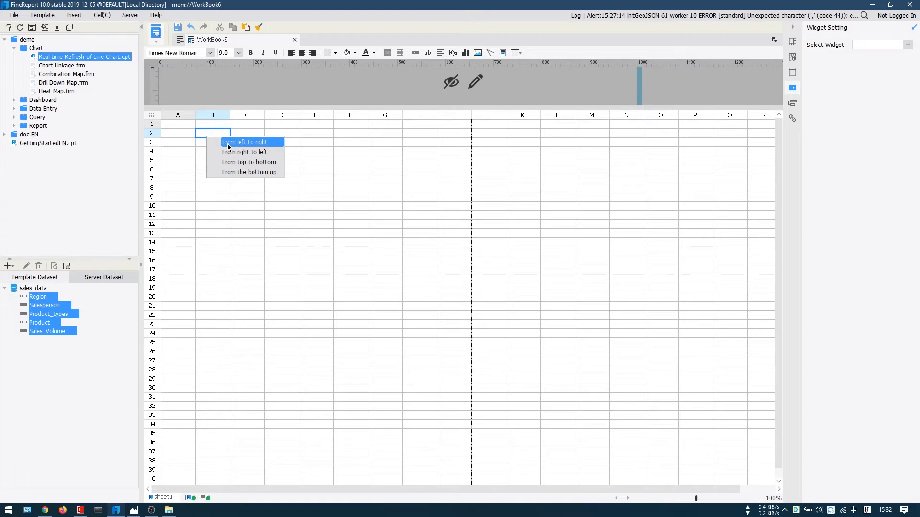
{"action": "left_click", "coordinate": [245, 146]}
Step: Enter the headings Region, Sales, Product Type, Product Name and Sales Volume in cells B1 to F1
{"action": "left_click", "coordinate": [211, 126]}
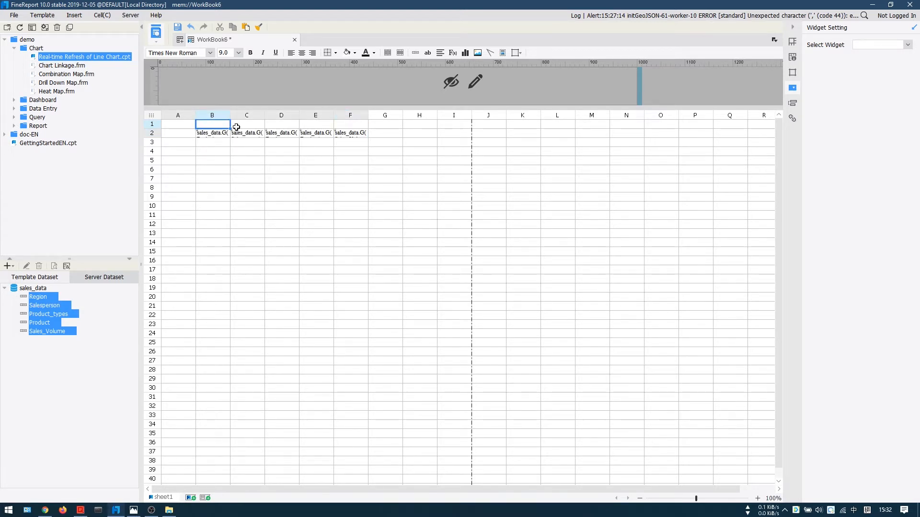
{"action": "type", "text": "Re"}
{"action": "key", "text": "Escape"}
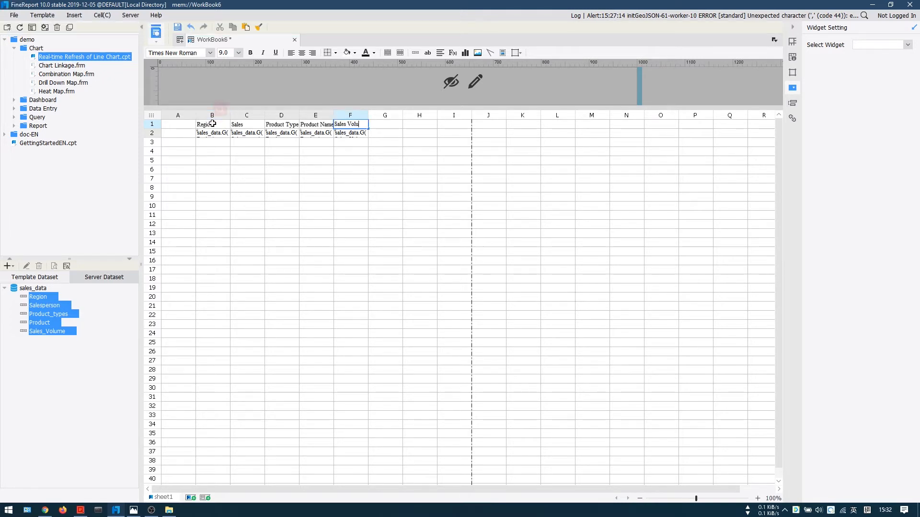
{"action": "type", "text": "me"}
{"action": "key", "text": "Return"}
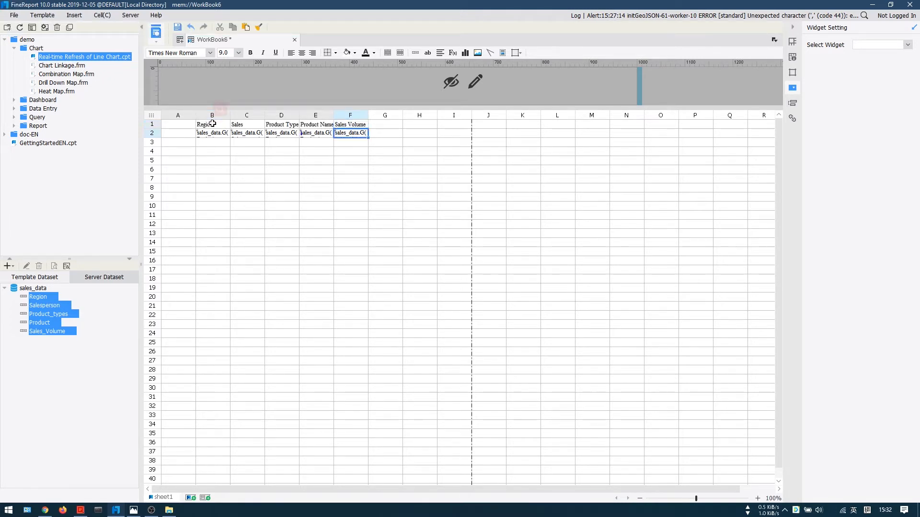
Step: Set the height of rows 1 and 2 to 8 mm
{"action": "left_click_drag", "start_coordinate": [152, 124], "coordinate": [152, 133]}
{"action": "right_click", "coordinate": [151, 132]}
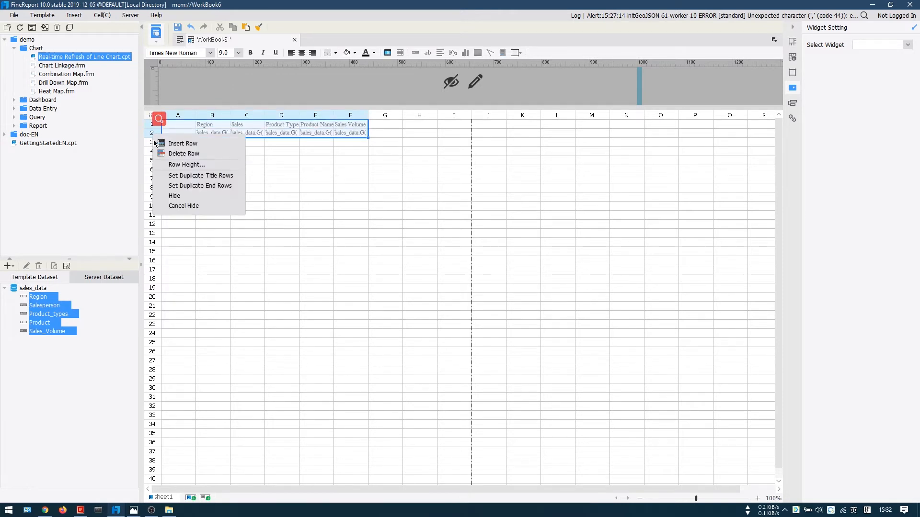
{"action": "left_click", "coordinate": [186, 165]}
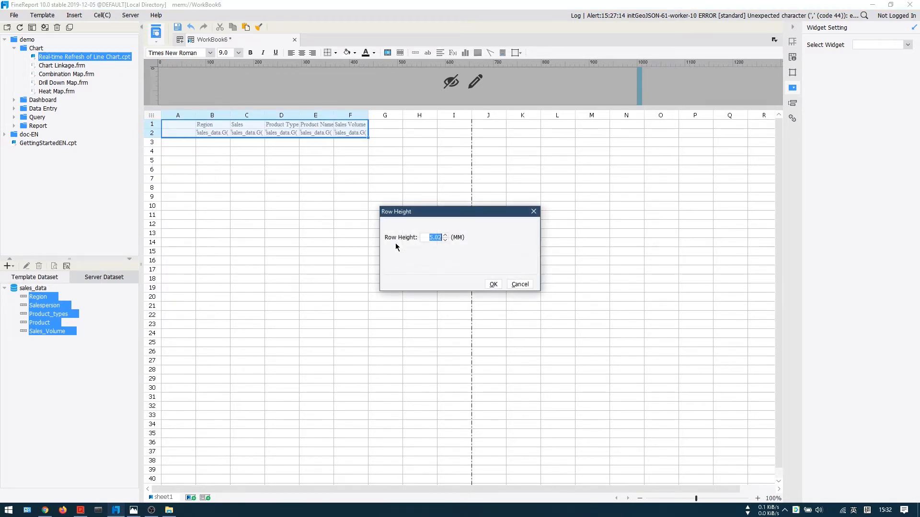
{"action": "type", "text": "8"}
{"action": "left_click", "coordinate": [492, 284]}
{"action": "left_click", "coordinate": [249, 141]}
Step: Center the text of the heading cells B1:F1 and the data cells B2:F2
{"action": "left_click_drag", "start_coordinate": [205, 128], "coordinate": [351, 123]}
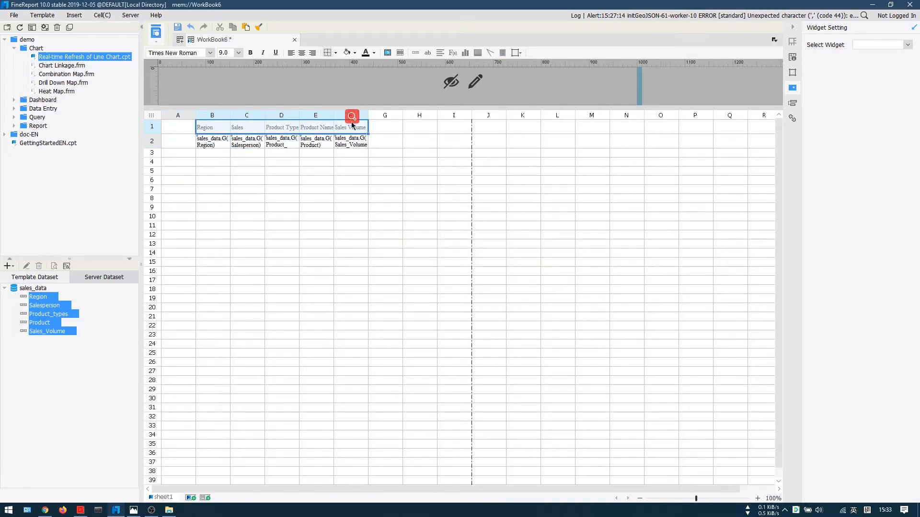
{"action": "left_click", "coordinate": [301, 53]}
{"action": "left_click_drag", "start_coordinate": [208, 141], "coordinate": [350, 142]}
{"action": "left_click", "coordinate": [302, 54]}
Step: Fill the heading cells B1:F1 with a light cyan background
{"action": "left_click_drag", "start_coordinate": [213, 128], "coordinate": [350, 126]}
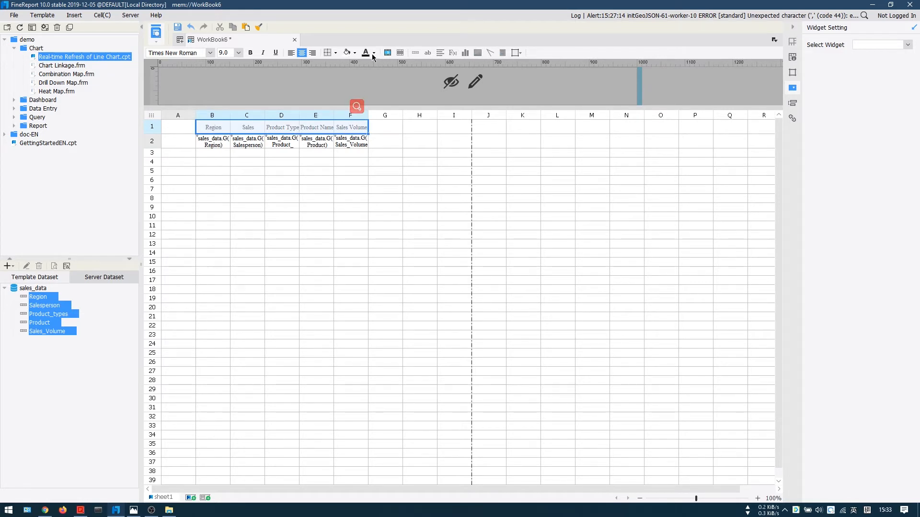
{"action": "left_click", "coordinate": [355, 57]}
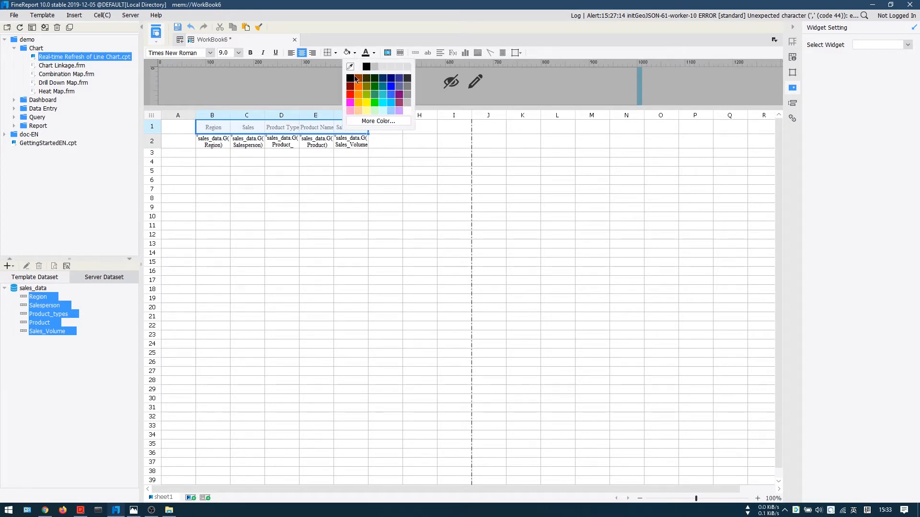
{"action": "left_click", "coordinate": [383, 112]}
{"action": "left_click", "coordinate": [268, 150]}
Step: Apply inner and outer borders to the whole table range B1:F2
{"action": "left_click_drag", "start_coordinate": [208, 129], "coordinate": [352, 140]}
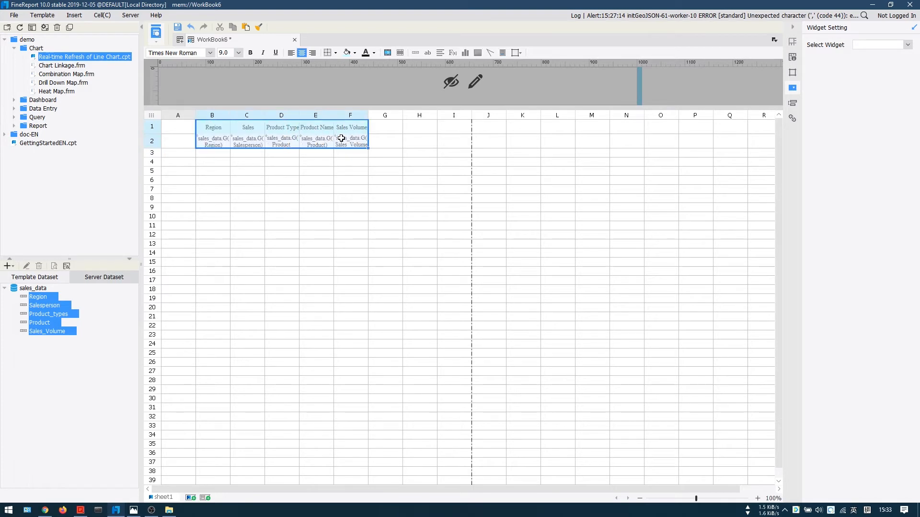
{"action": "left_click", "coordinate": [336, 53]}
{"action": "left_click", "coordinate": [342, 86]}
{"action": "left_click", "coordinate": [301, 162]}
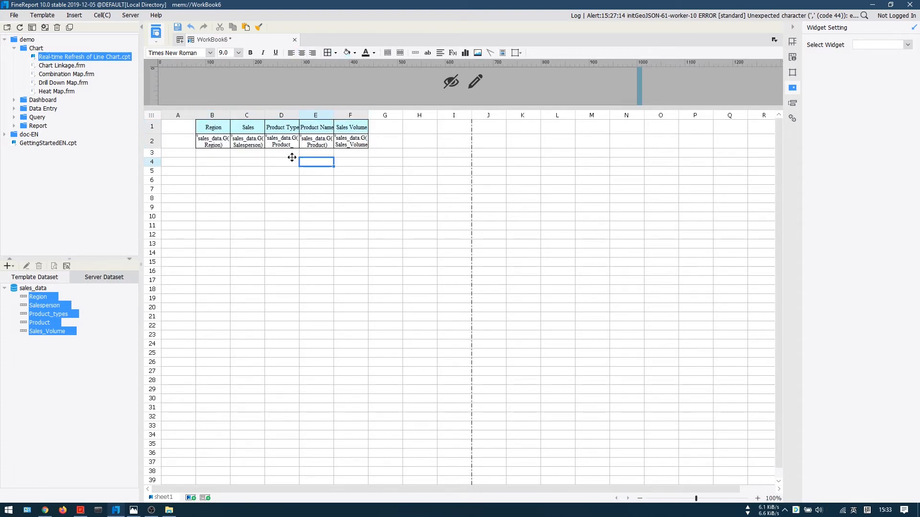
Step: Show the expansion attributes of the Region data cell B2
{"action": "left_click", "coordinate": [281, 143]}
{"action": "left_click", "coordinate": [218, 137]}
{"action": "left_click", "coordinate": [792, 57]}
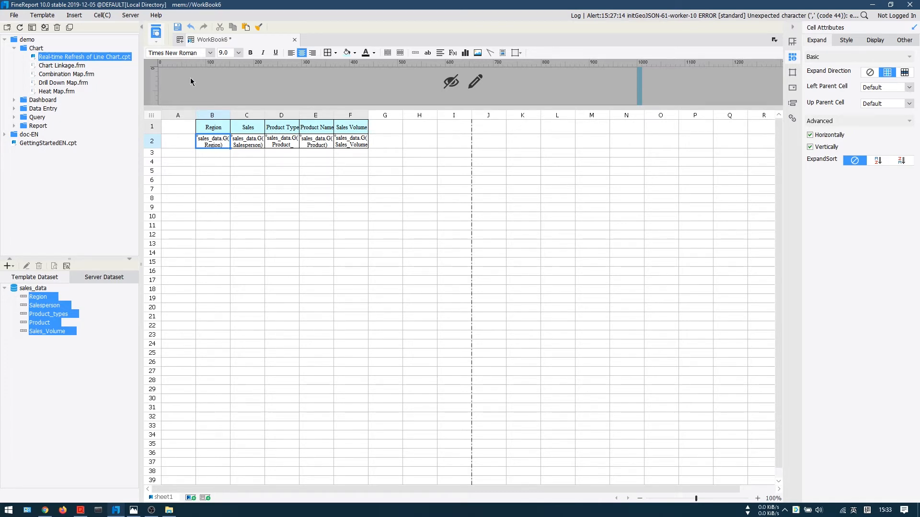
Step: Save the report template as Sale_data.cpt in the reportlets folder
{"action": "left_click", "coordinate": [178, 28]}
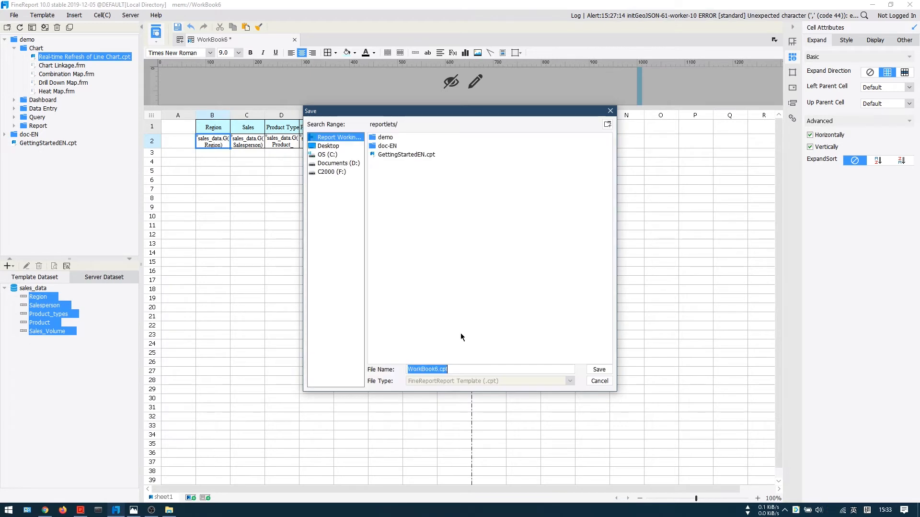
{"action": "left_click", "coordinate": [436, 369]}
{"action": "left_click_drag", "start_coordinate": [436, 369], "coordinate": [367, 368]}
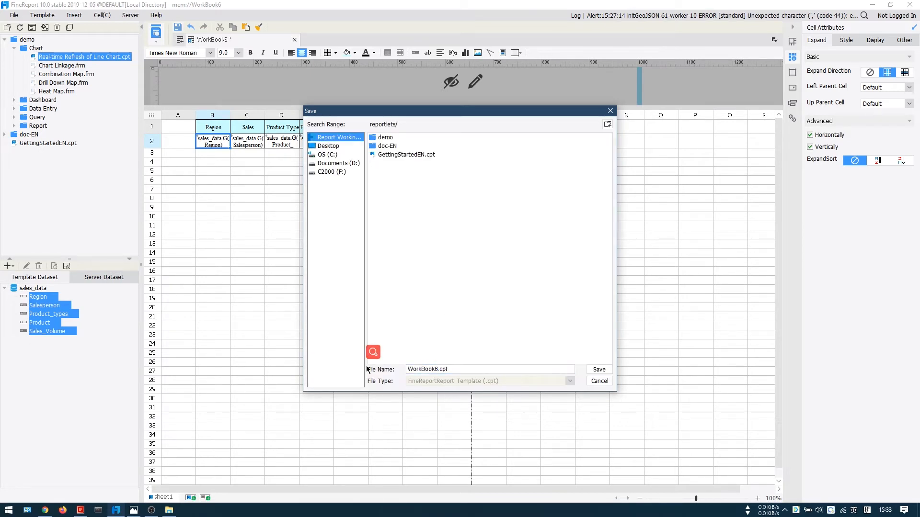
{"action": "type", "text": "Sa"}
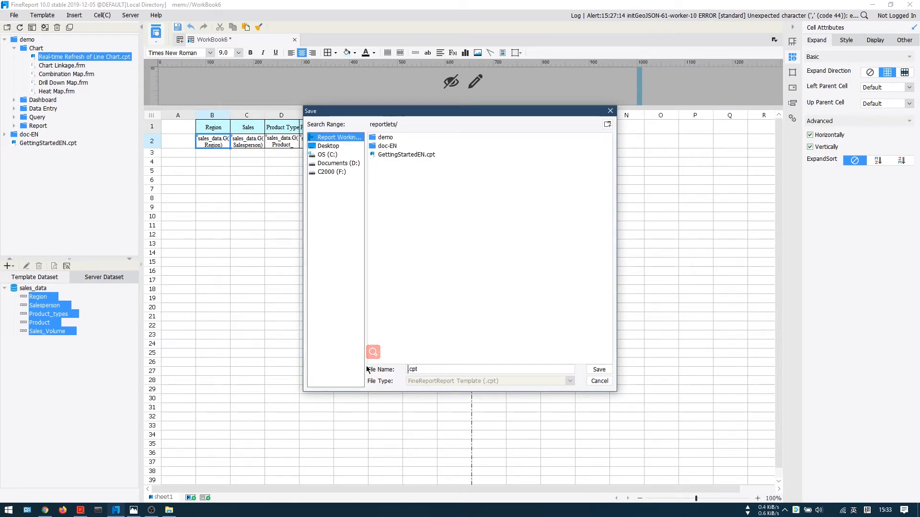
{"action": "type", "text": "le_data"}
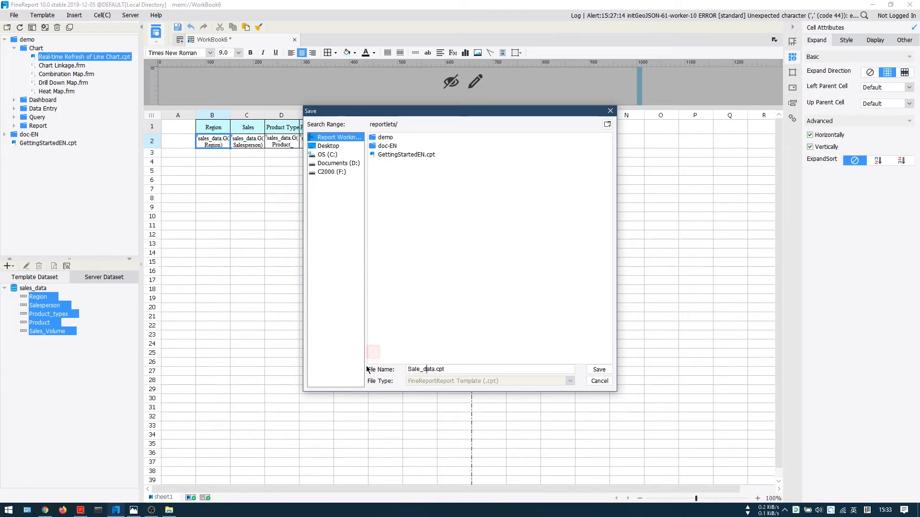
{"action": "key", "text": "Return"}
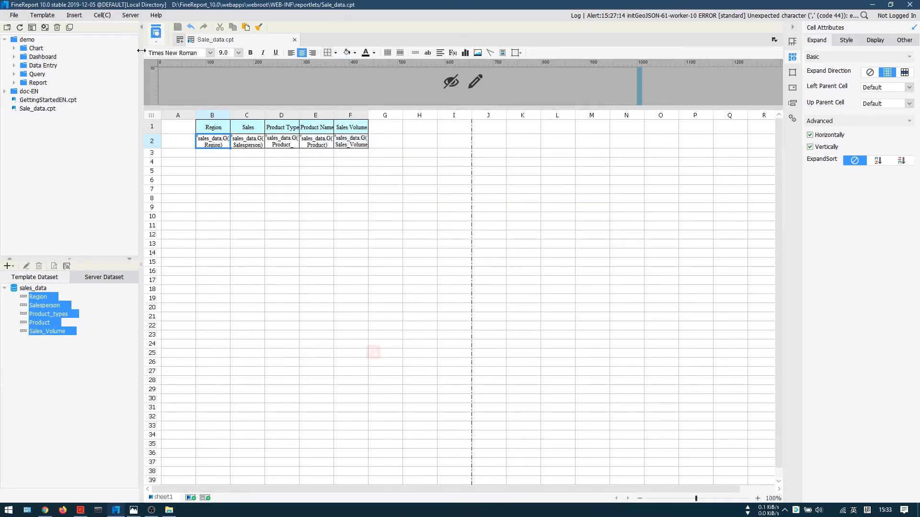
Step: Preview the saved report in the browser, examine how the data is grouped, and return to the designer
{"action": "left_click", "coordinate": [157, 45]}
{"action": "left_click", "coordinate": [179, 58]}
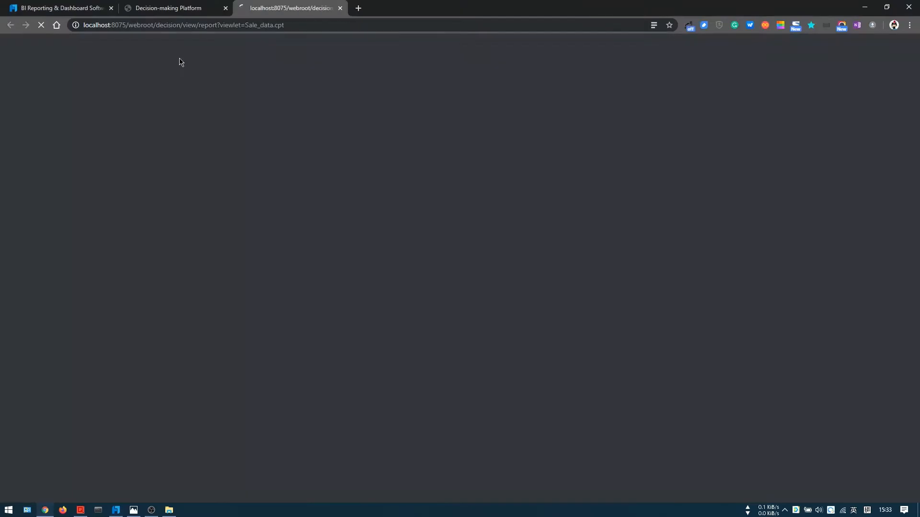
{"action": "scroll", "coordinate": [174, 240], "scroll_direction": "down", "scroll_amount": 2}
{"action": "scroll", "coordinate": [77, 225], "scroll_direction": "up", "scroll_amount": 2}
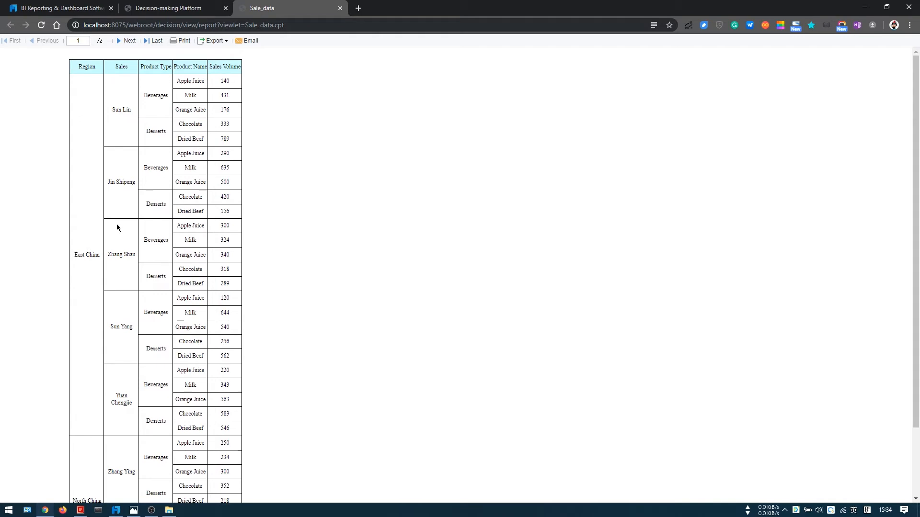
{"action": "left_click_drag", "start_coordinate": [123, 111], "coordinate": [248, 313]}
{"action": "left_click", "coordinate": [206, 195]}
{"action": "key", "text": "alt+Tab"}
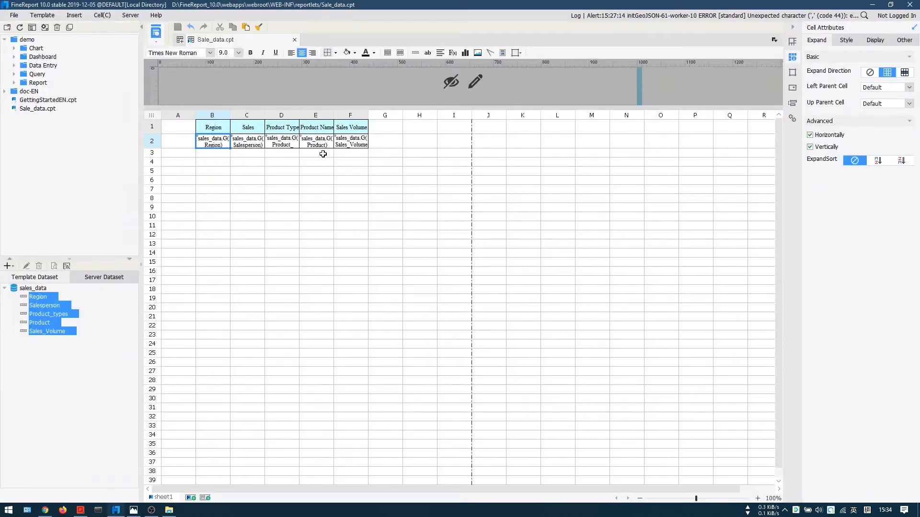
Step: Insert a column between Region and Sales, and copy the Sales Volume heading and data cells into C1:C2
{"action": "left_click", "coordinate": [251, 121]}
{"action": "right_click", "coordinate": [253, 120]}
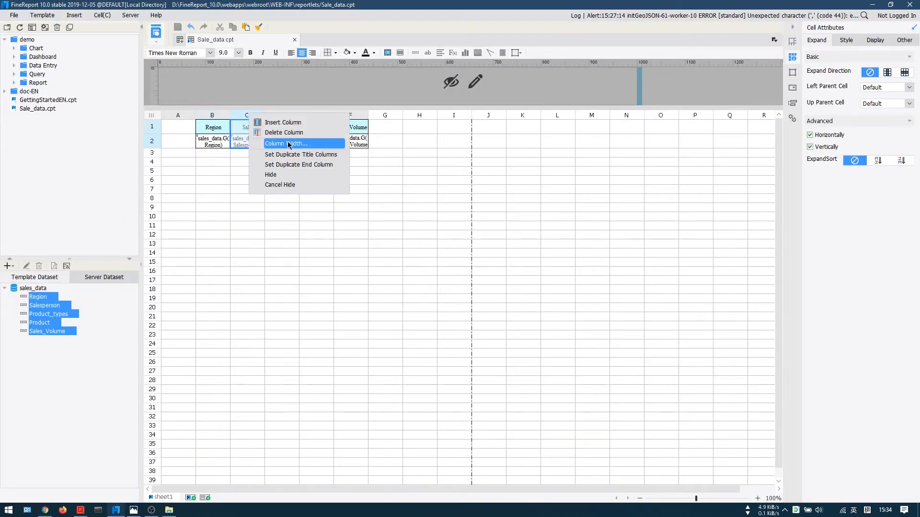
{"action": "left_click", "coordinate": [270, 122]}
{"action": "left_click_drag", "start_coordinate": [397, 128], "coordinate": [387, 135]}
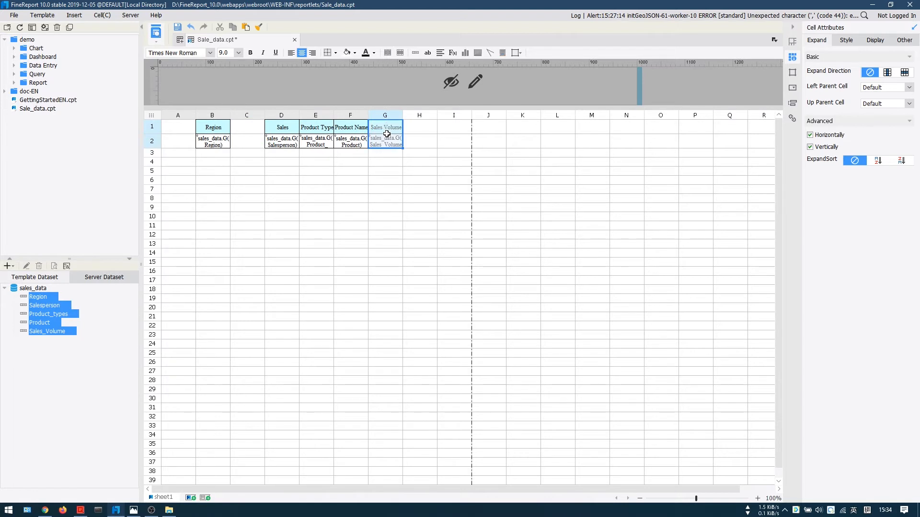
{"action": "left_click", "coordinate": [256, 123]}
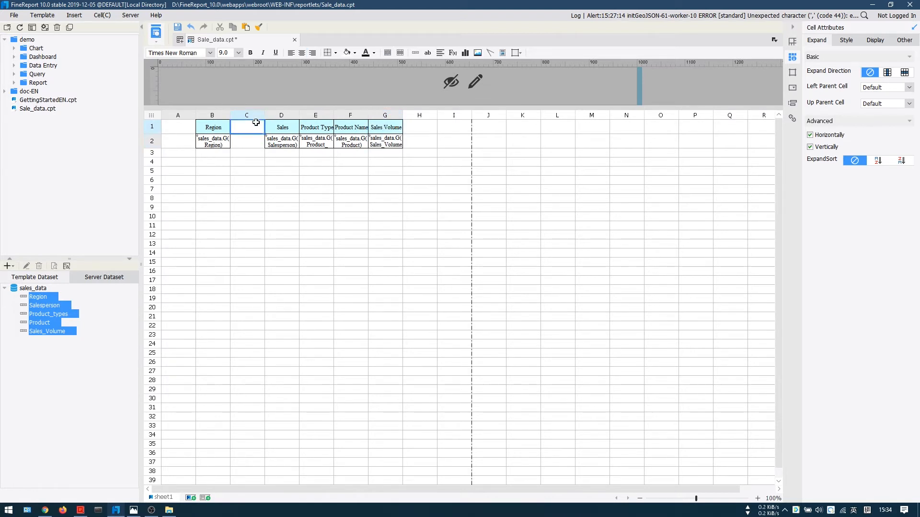
{"action": "key", "text": "ctrl+v"}
Step: Set the data setting of cell C2 to Summary with sum, and save the report
{"action": "left_click", "coordinate": [252, 143]}
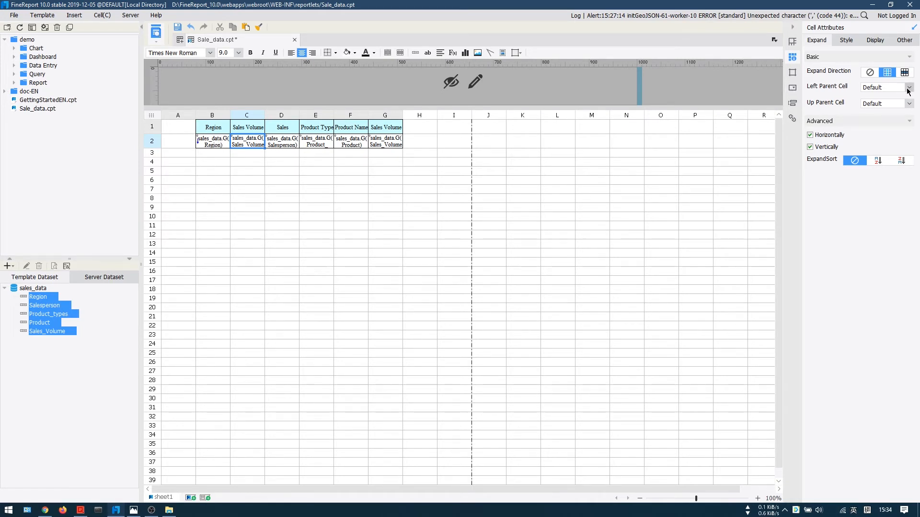
{"action": "left_click", "coordinate": [215, 143]}
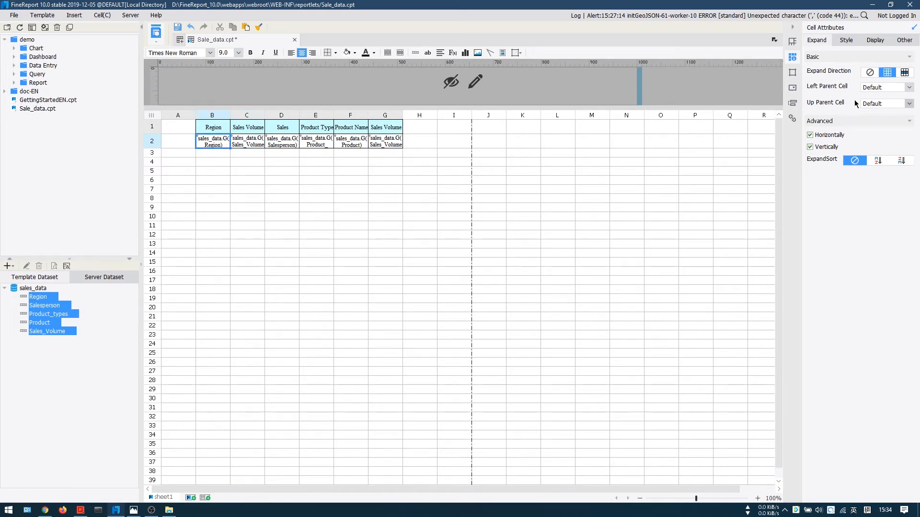
{"action": "left_click", "coordinate": [244, 145]}
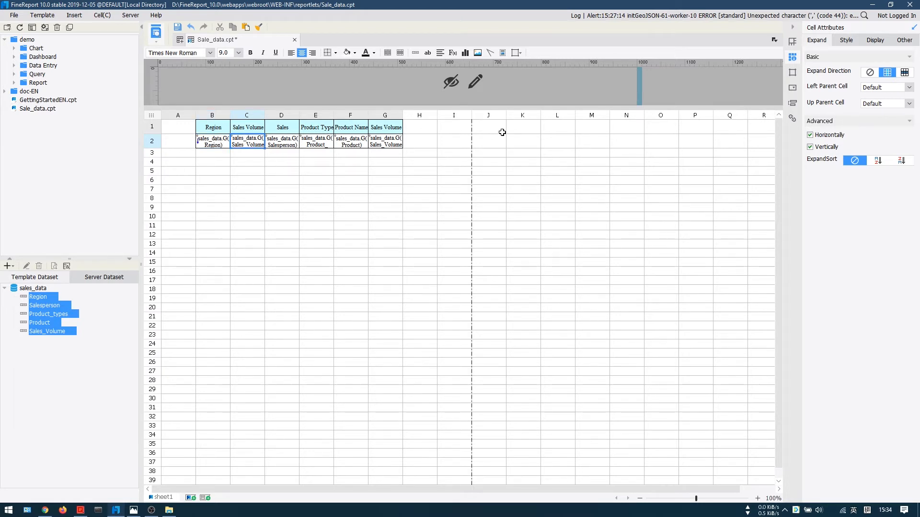
{"action": "left_click", "coordinate": [793, 42]}
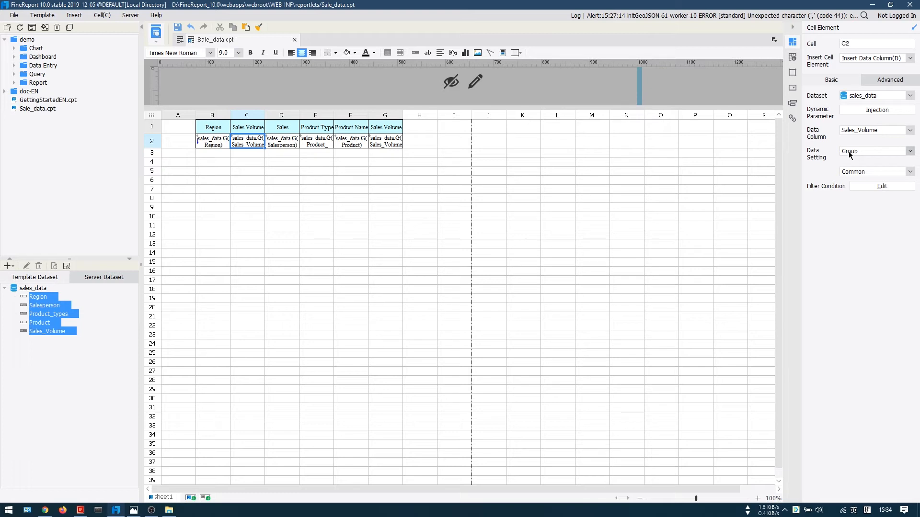
{"action": "left_click", "coordinate": [895, 152]}
{"action": "left_click", "coordinate": [862, 176]}
{"action": "left_click", "coordinate": [177, 27]}
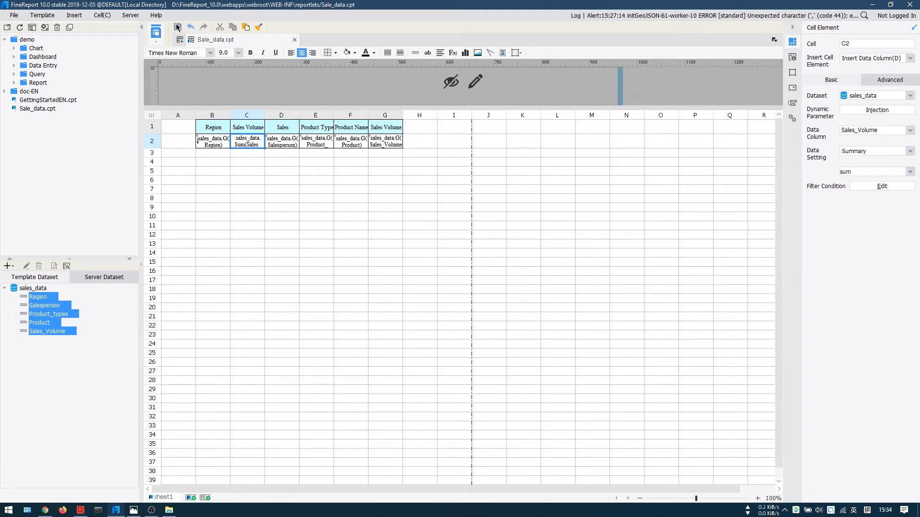
Step: Preview the updated report in the browser, check the sales volume totals per region, and return to the designer
{"action": "left_click", "coordinate": [156, 45]}
{"action": "left_click", "coordinate": [177, 58]}
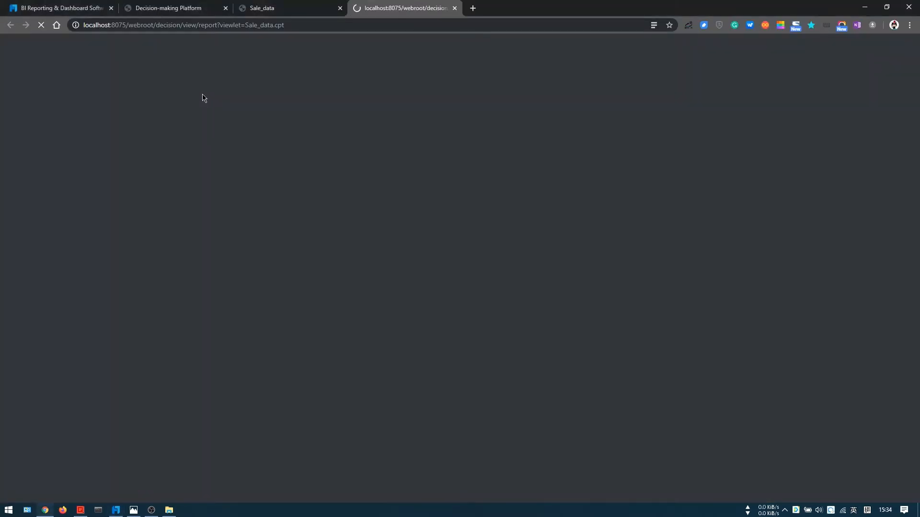
{"action": "scroll", "coordinate": [129, 225], "scroll_direction": "down", "scroll_amount": 3}
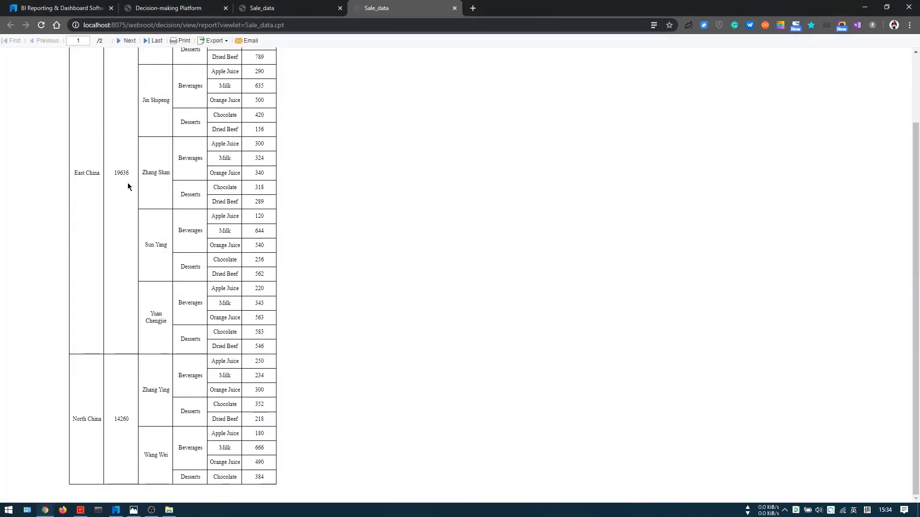
{"action": "scroll", "coordinate": [128, 186], "scroll_direction": "up", "scroll_amount": 3}
{"action": "left_click_drag", "start_coordinate": [129, 253], "coordinate": [111, 262]}
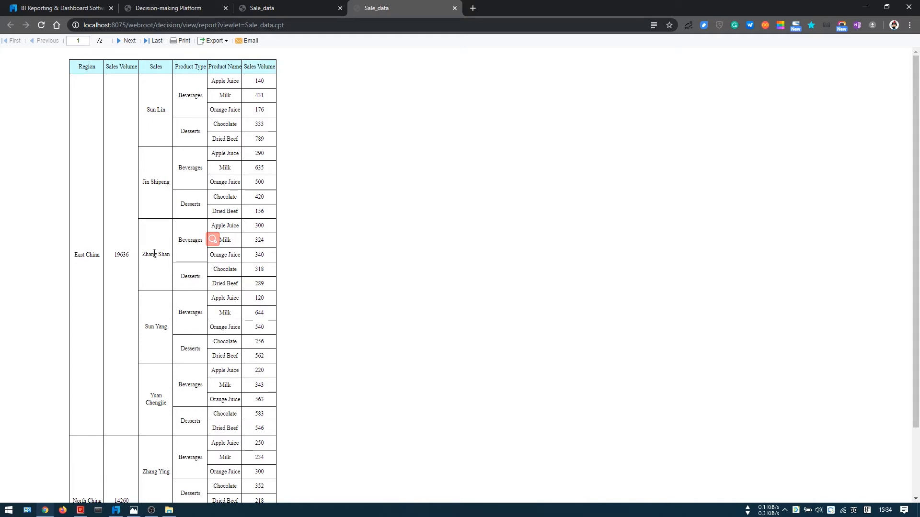
{"action": "scroll", "coordinate": [154, 255], "scroll_direction": "down", "scroll_amount": 3}
{"action": "key", "text": "alt+Tab"}
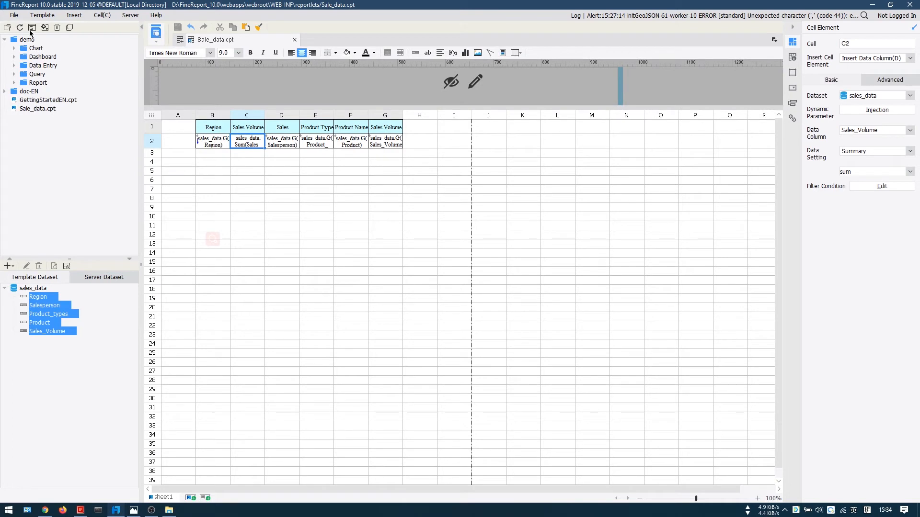
Step: Create a new dashboard with a pie chart and a column chart to its right
{"action": "left_click", "coordinate": [22, 16]}
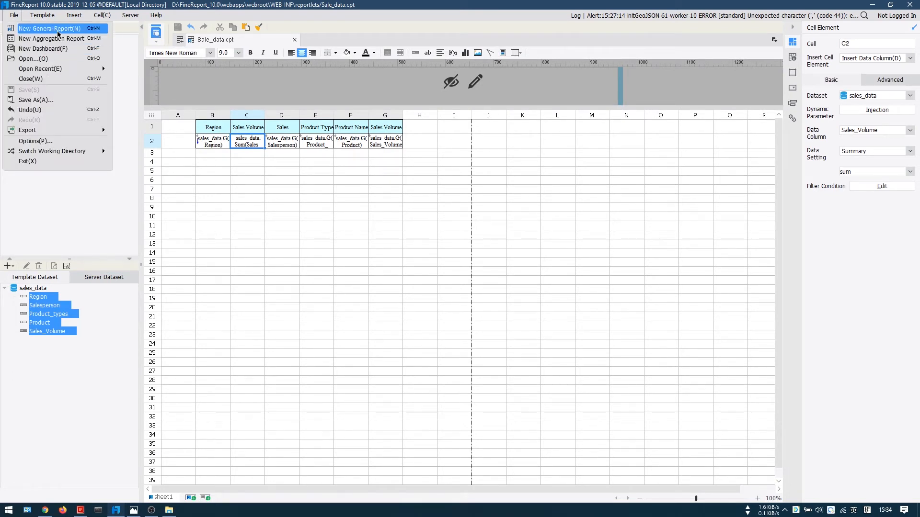
{"action": "left_click", "coordinate": [57, 48]}
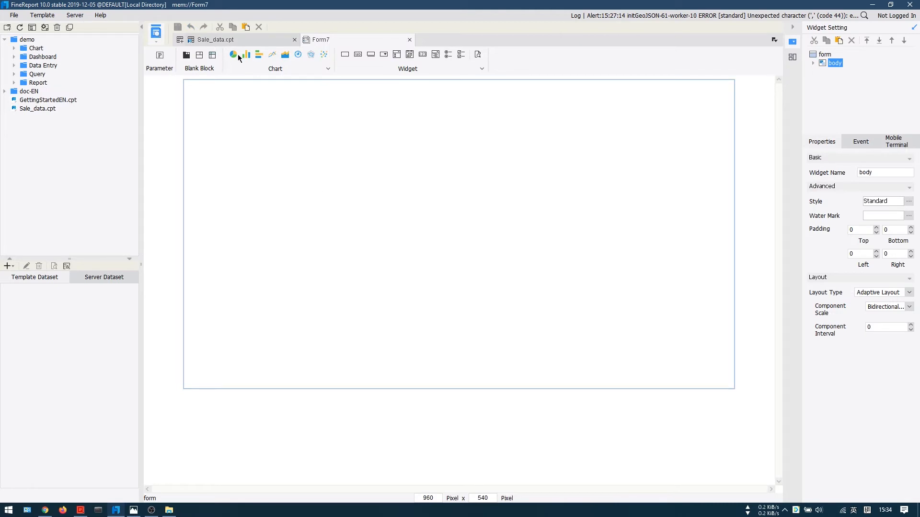
{"action": "left_click_drag", "start_coordinate": [234, 73], "coordinate": [267, 180]}
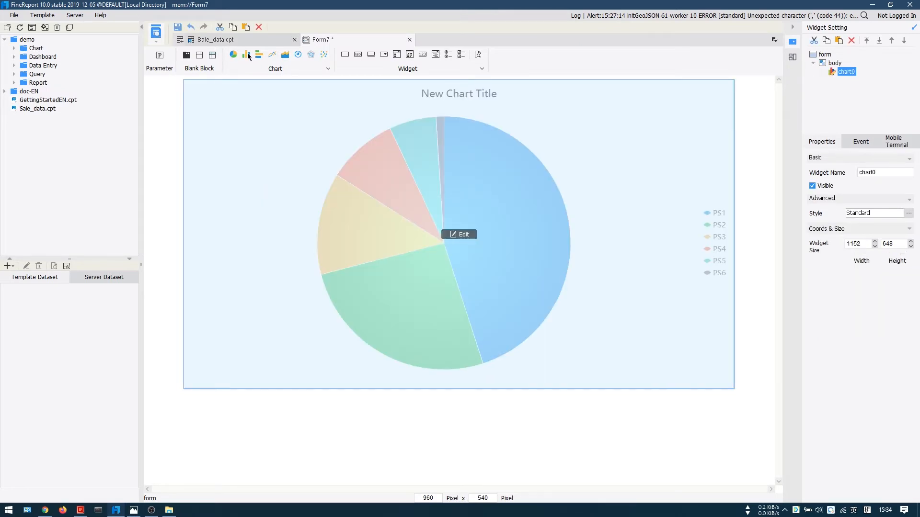
{"action": "left_click_drag", "start_coordinate": [247, 54], "coordinate": [577, 224]}
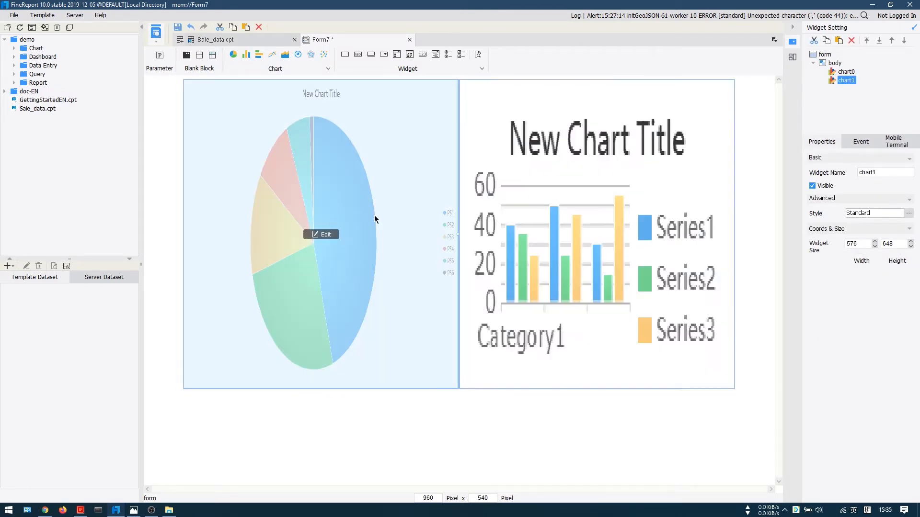
Step: Add a database query dataset named ds1 on the Sales_Volume table of FRDemo to the dashboard
{"action": "left_click", "coordinate": [12, 267]}
{"action": "left_click", "coordinate": [21, 271]}
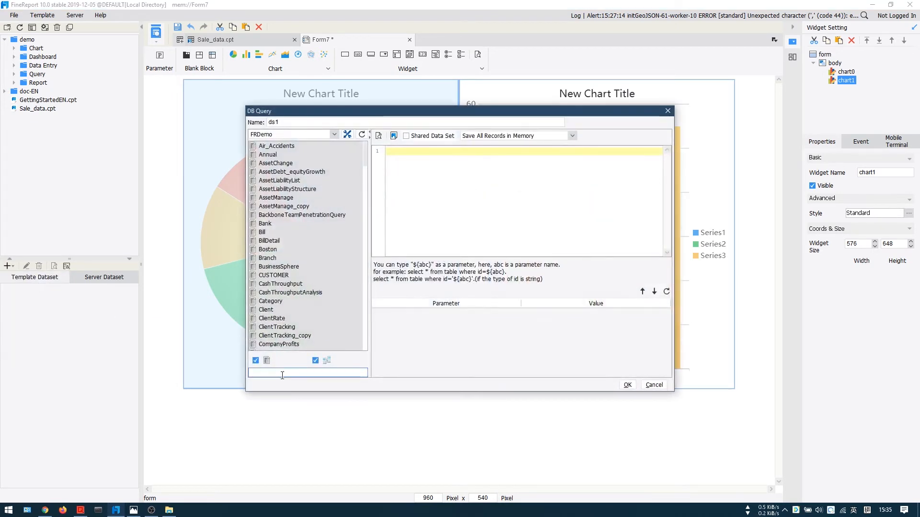
{"action": "type", "text": "sales"}
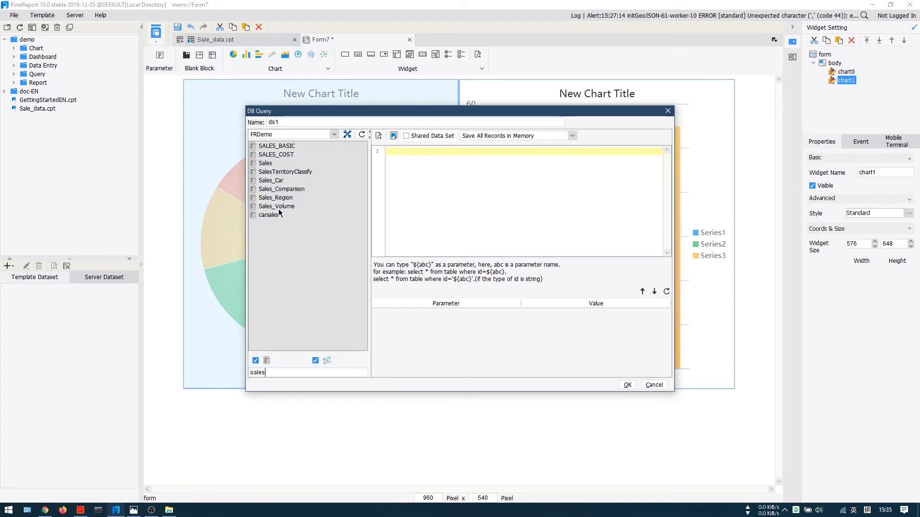
{"action": "left_click_drag", "start_coordinate": [278, 206], "coordinate": [493, 209]}
{"action": "left_click", "coordinate": [627, 385]}
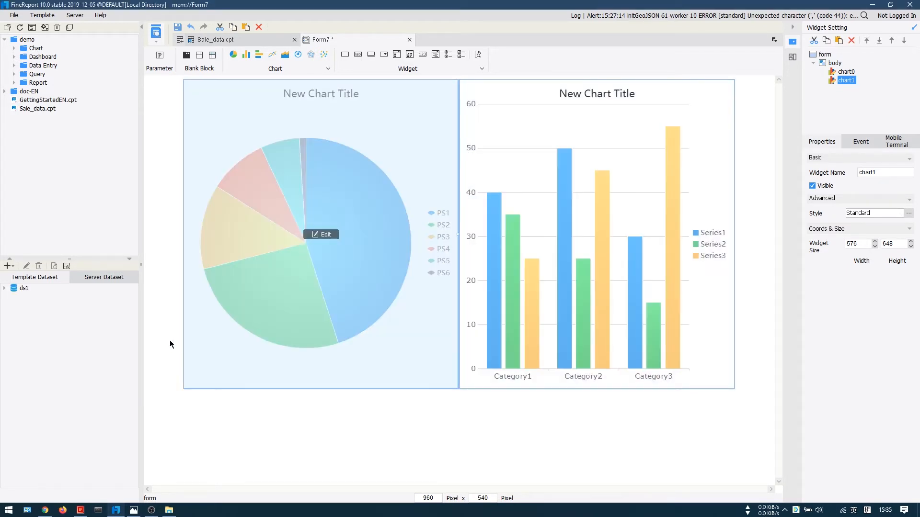
{"action": "left_click", "coordinate": [18, 289]}
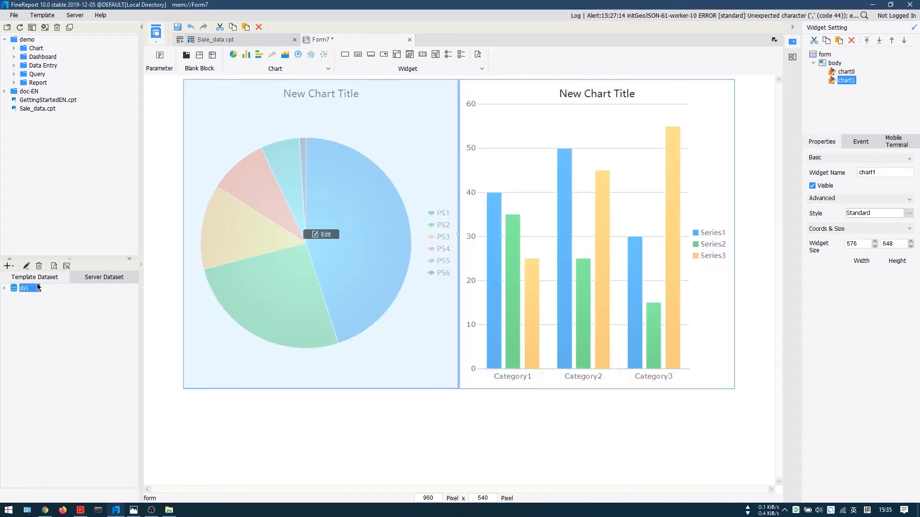
Step: Bind the pie chart to dataset ds1 with Region as series name, Sales_Volume as value and Sum as summary method
{"action": "left_click", "coordinate": [317, 235]}
{"action": "left_click", "coordinate": [846, 146]}
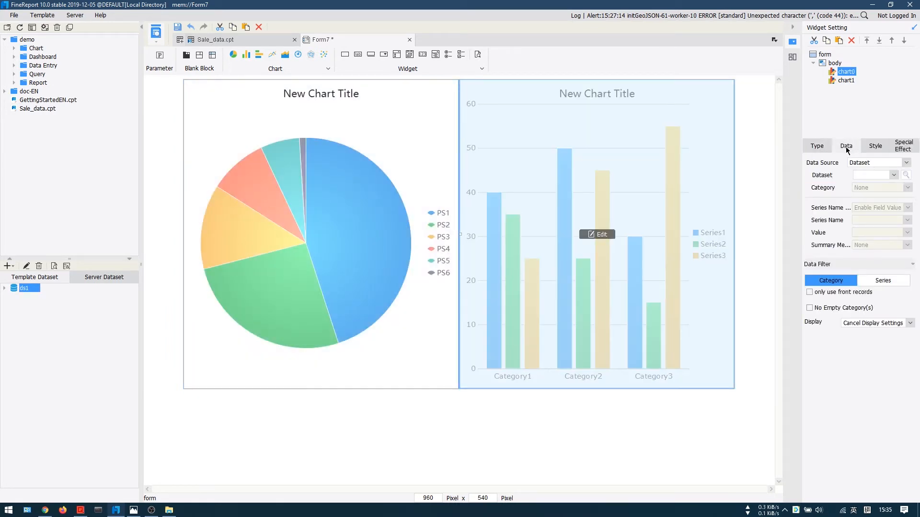
{"action": "left_click", "coordinate": [893, 176]}
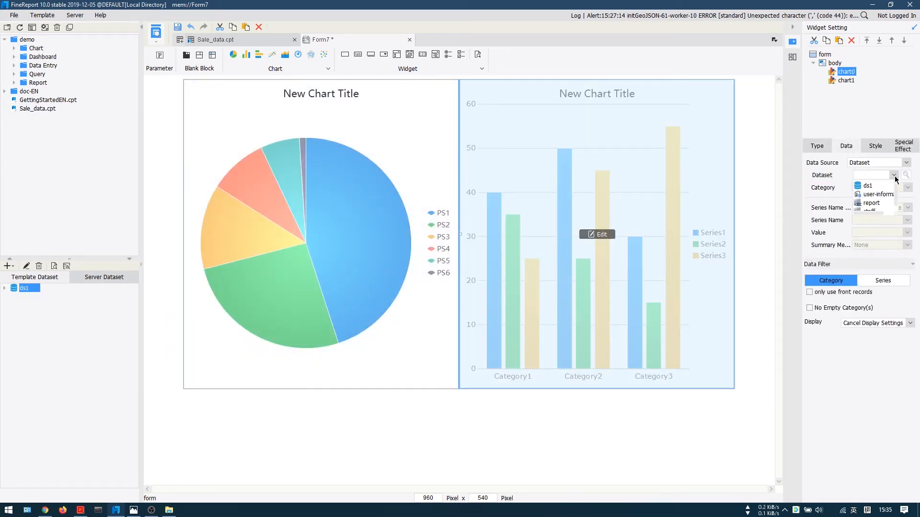
{"action": "left_click", "coordinate": [872, 186]}
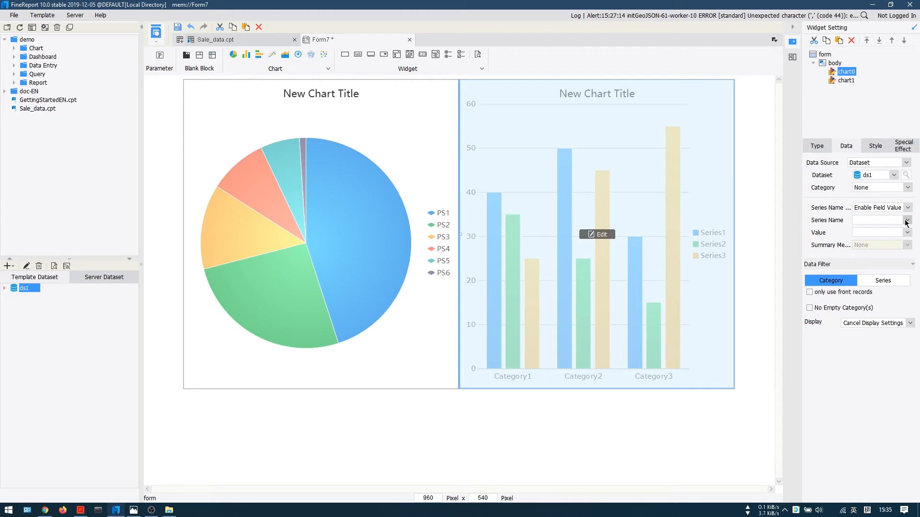
{"action": "left_click", "coordinate": [906, 221]}
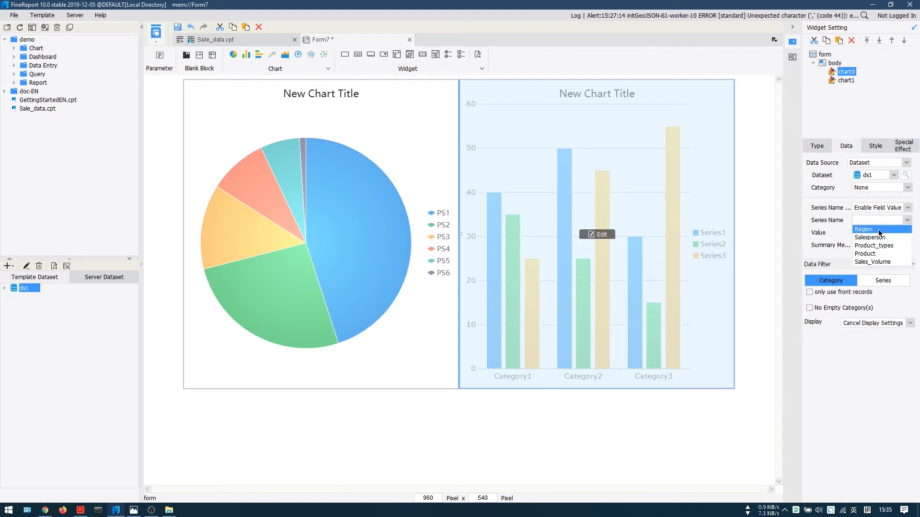
{"action": "left_click", "coordinate": [879, 230]}
{"action": "left_click", "coordinate": [907, 233]}
{"action": "left_click", "coordinate": [879, 274]}
{"action": "left_click", "coordinate": [907, 245]}
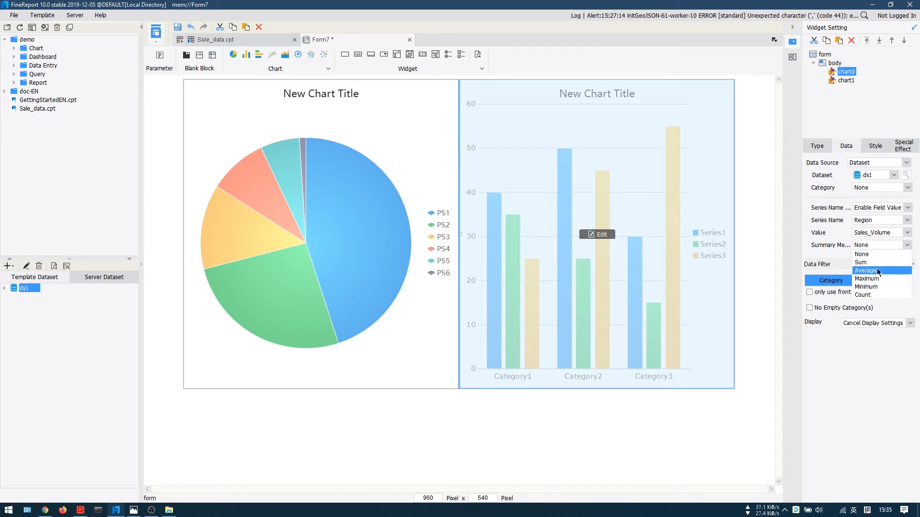
{"action": "left_click", "coordinate": [879, 262]}
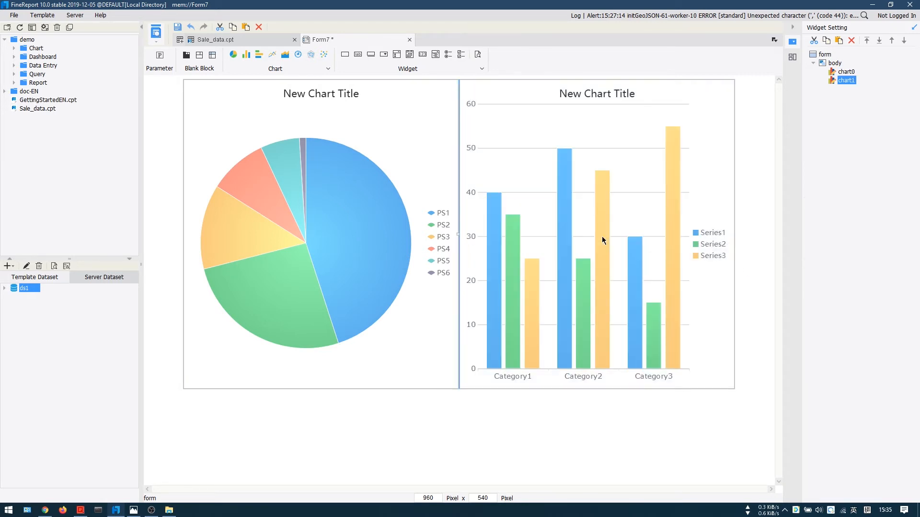
Step: Bind the column chart to dataset ds1 with Salesperson as category, Product_types as series name, Sales_Volume as value and Sum as summary method
{"action": "left_click", "coordinate": [577, 248]}
{"action": "left_click", "coordinate": [846, 146]}
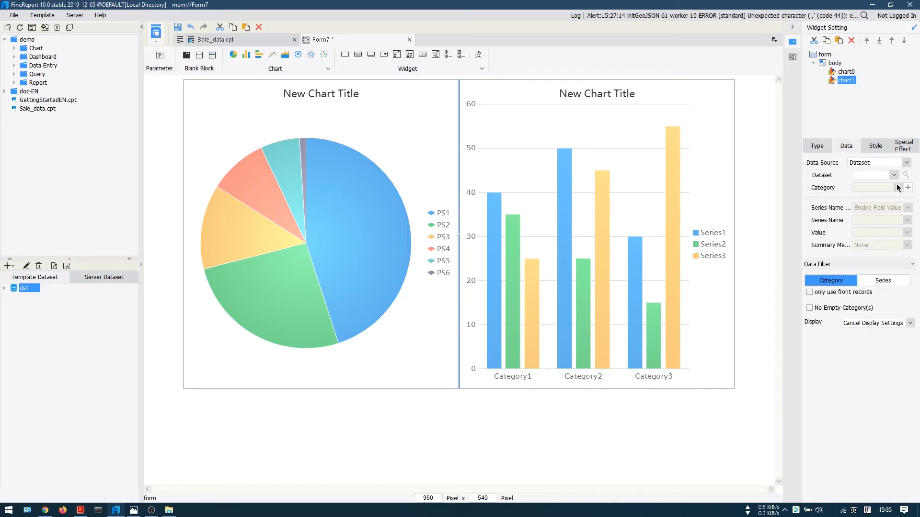
{"action": "left_click", "coordinate": [894, 175]}
{"action": "left_click", "coordinate": [876, 188]}
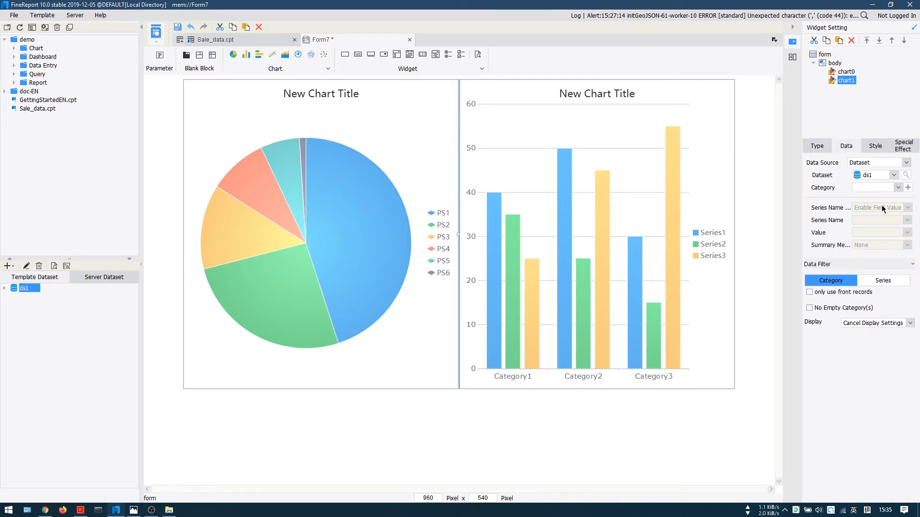
{"action": "left_click", "coordinate": [899, 187]}
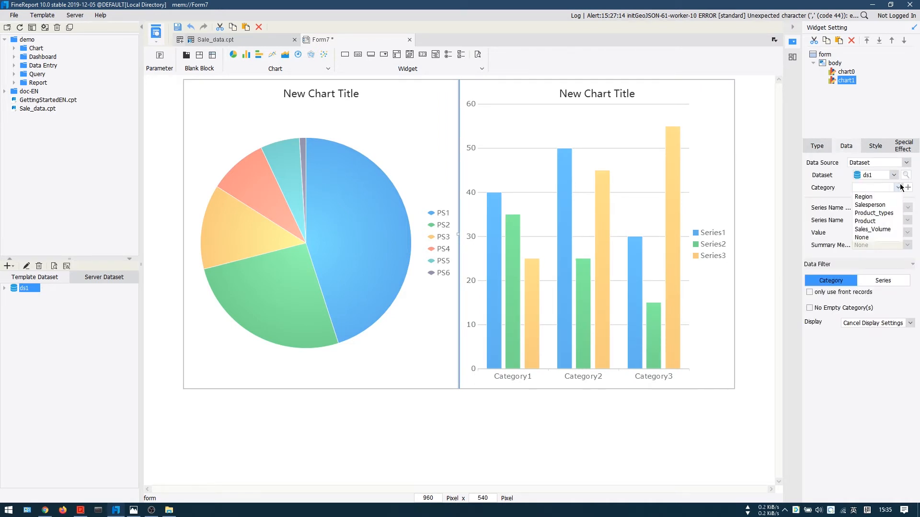
{"action": "left_click", "coordinate": [879, 206]}
{"action": "left_click", "coordinate": [907, 220]}
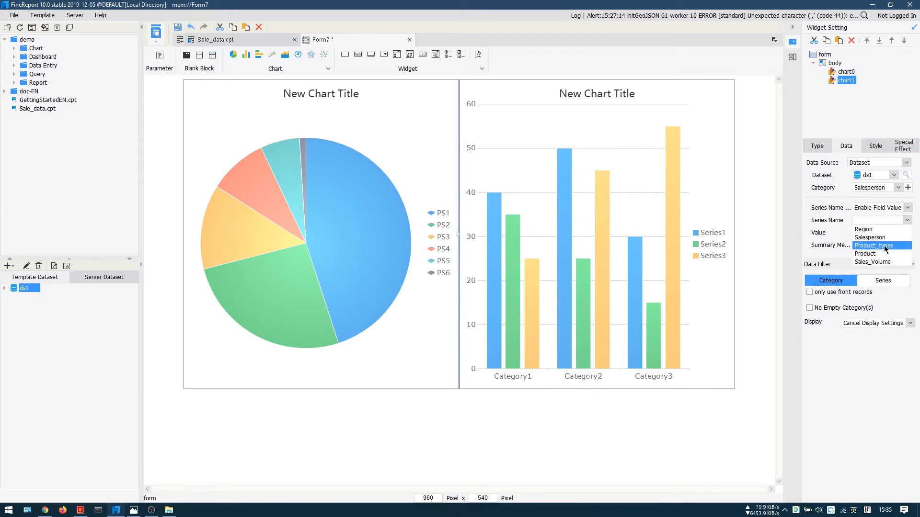
{"action": "left_click", "coordinate": [886, 246]}
{"action": "left_click", "coordinate": [906, 233]}
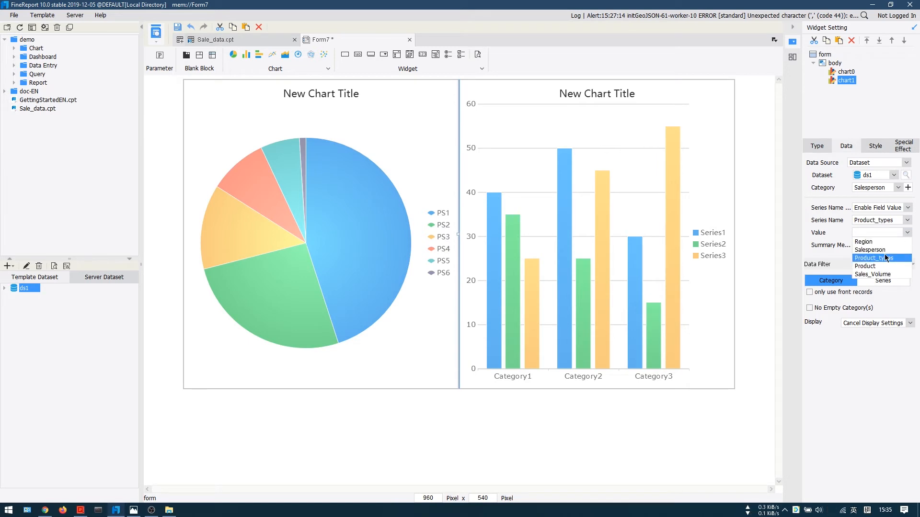
{"action": "left_click", "coordinate": [886, 274]}
{"action": "left_click", "coordinate": [899, 247]}
{"action": "left_click", "coordinate": [873, 263]}
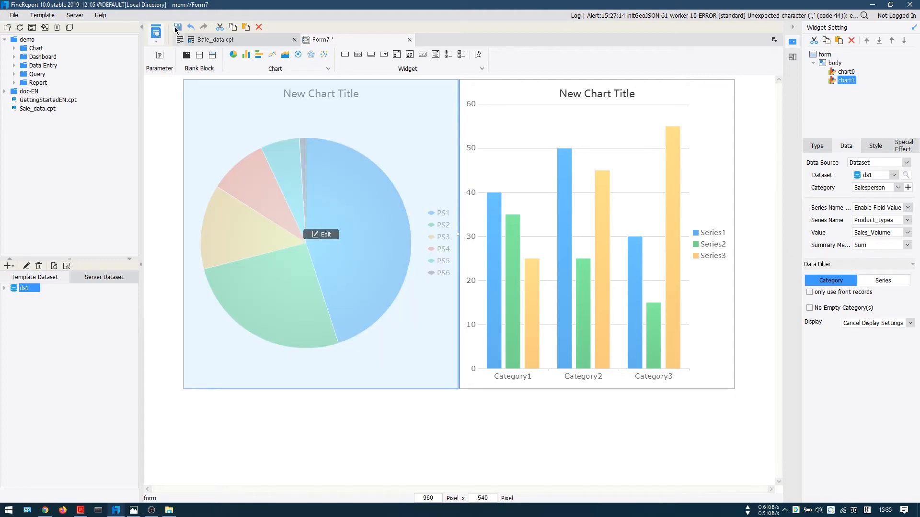
Step: Save the dashboard as Sales_data.frm in the reportlets folder
{"action": "key", "text": "ctrl+s"}
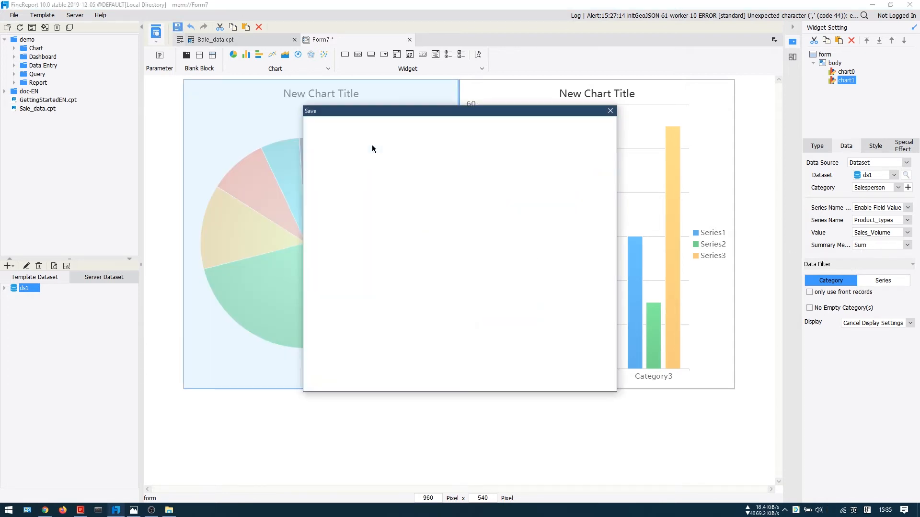
{"action": "left_click", "coordinate": [424, 369]}
{"action": "double_click", "coordinate": [424, 369]}
{"action": "type", "text": "Sale"}
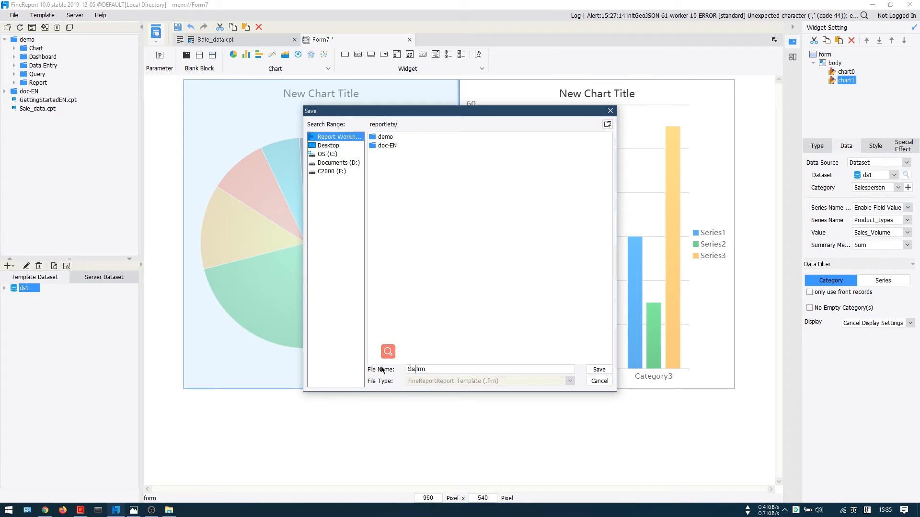
{"action": "type", "text": "s_dat"}
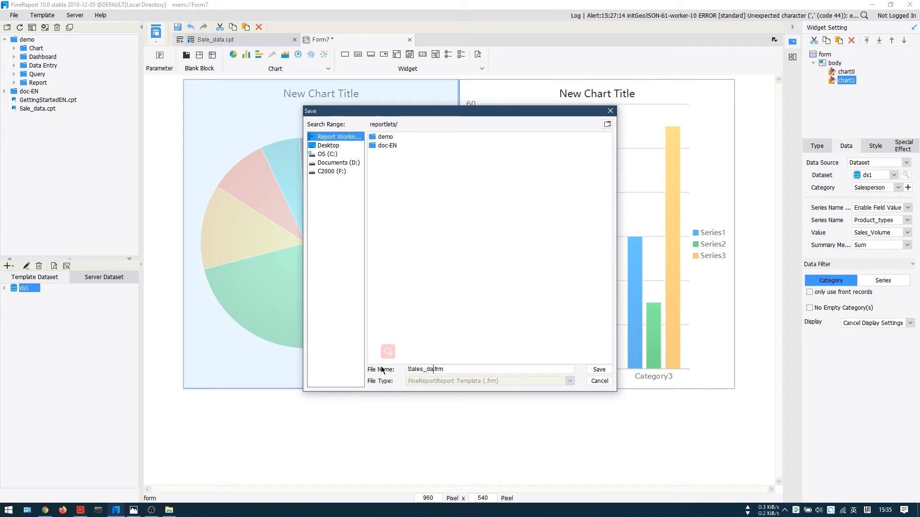
{"action": "type", "text": "a"}
{"action": "key", "text": "Return"}
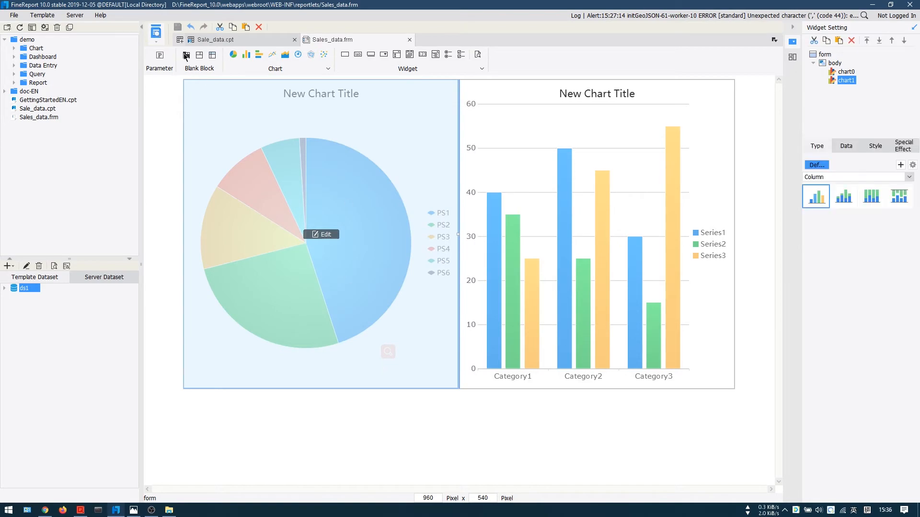
Step: Preview the dashboard in the browser, inspect the values of the pie slices and columns, and return to the designer
{"action": "left_click", "coordinate": [161, 45]}
{"action": "left_click", "coordinate": [188, 54]}
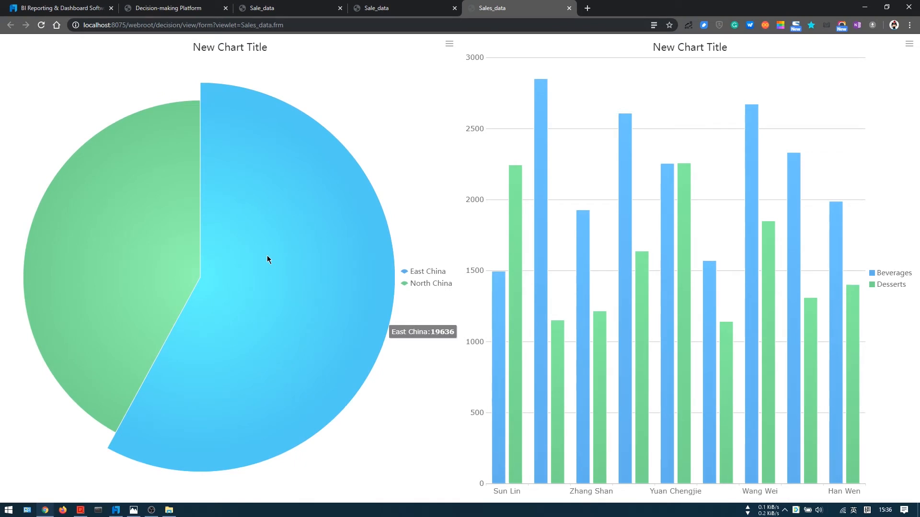
{"action": "mouse_move", "coordinate": [169, 251]}
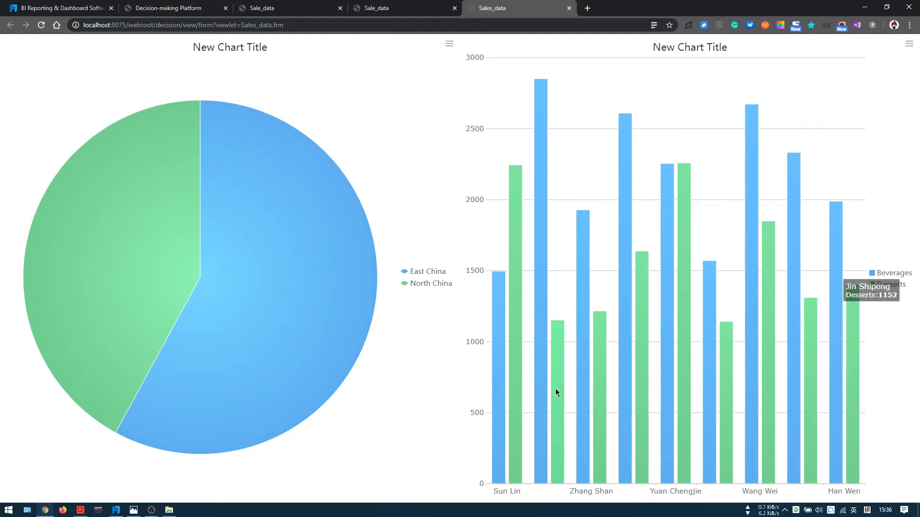
{"action": "key", "text": "alt+Tab"}
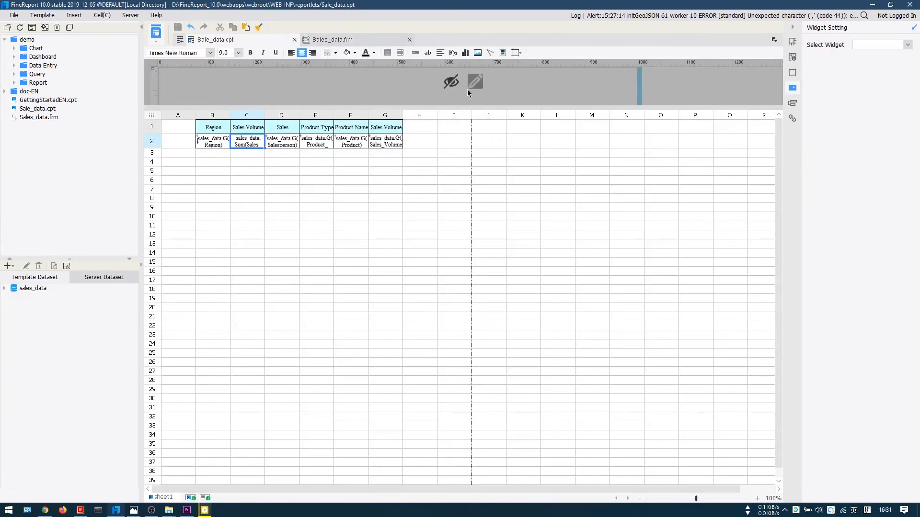
Step: Add a combo box to the parameter pane of Sale_data.cpt and, to its left, a label with the text "area"
{"action": "left_click", "coordinate": [475, 82]}
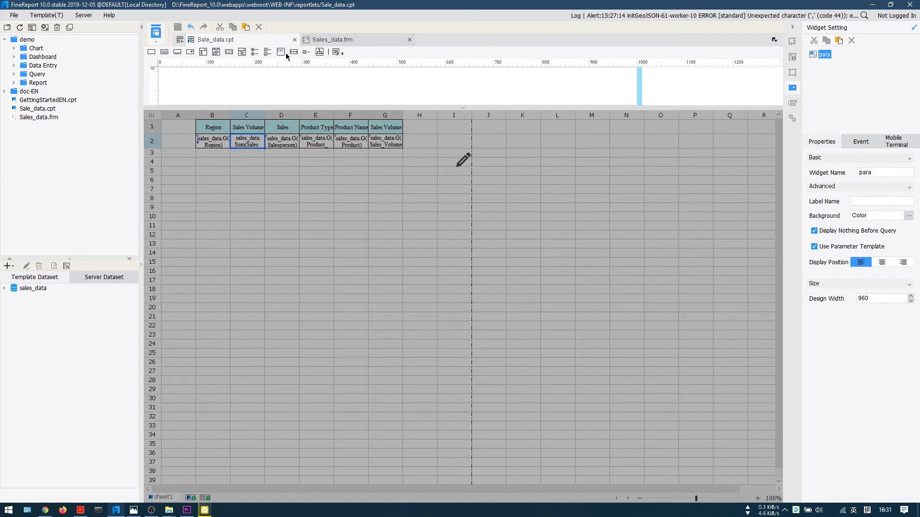
{"action": "left_click_drag", "start_coordinate": [190, 52], "coordinate": [218, 80]}
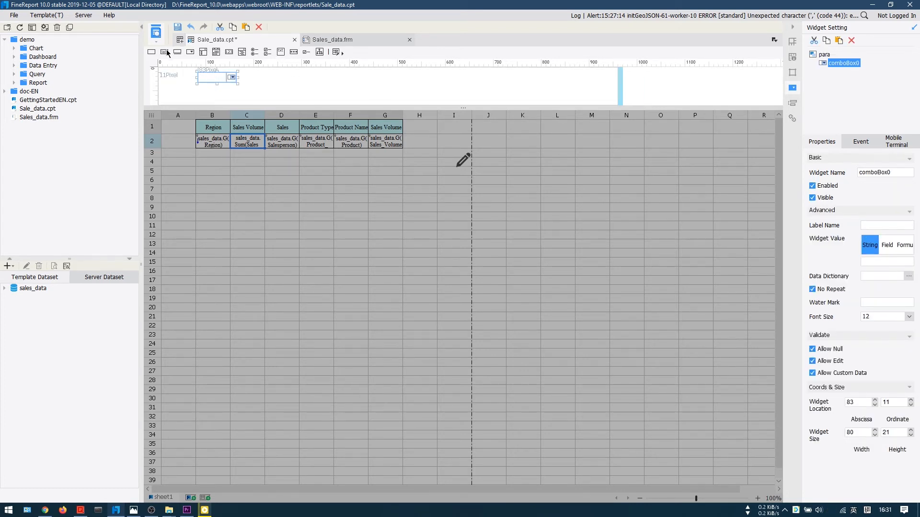
{"action": "left_click_drag", "start_coordinate": [178, 74], "coordinate": [177, 76]}
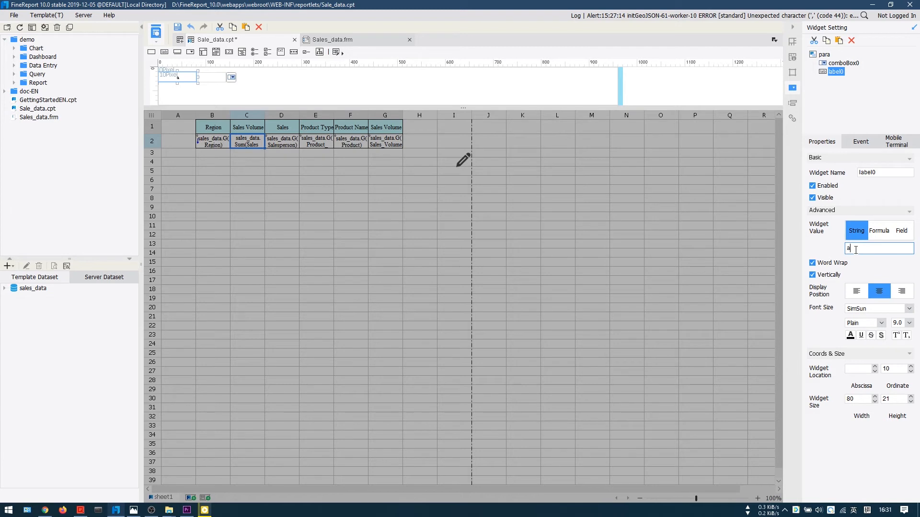
{"action": "left_click", "coordinate": [855, 250]}
{"action": "type", "text": "are"}
{"action": "type", "text": "a"}
Step: Name the combo box AREA and set its data dictionary to the Region column of the Sales_Volume table in FRDemo
{"action": "left_click_drag", "start_coordinate": [892, 172], "coordinate": [817, 171]}
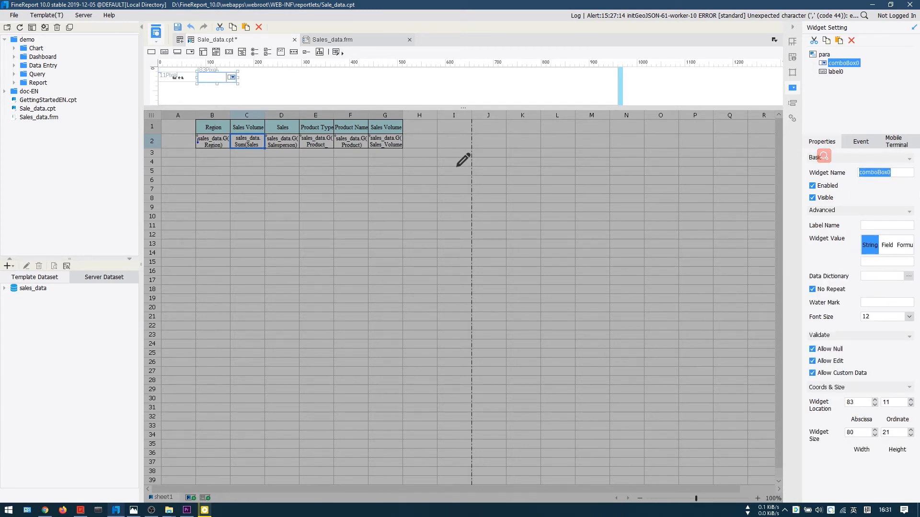
{"action": "type", "text": "AREA"}
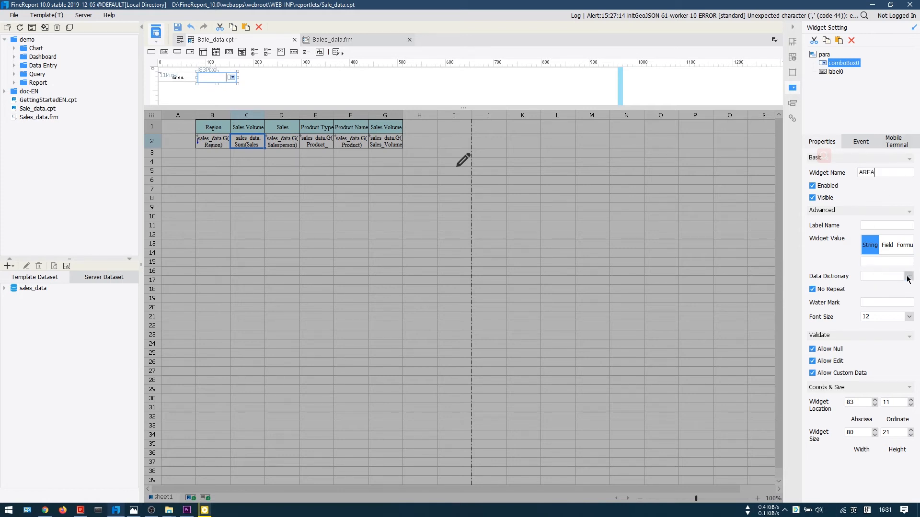
{"action": "left_click", "coordinate": [908, 277]}
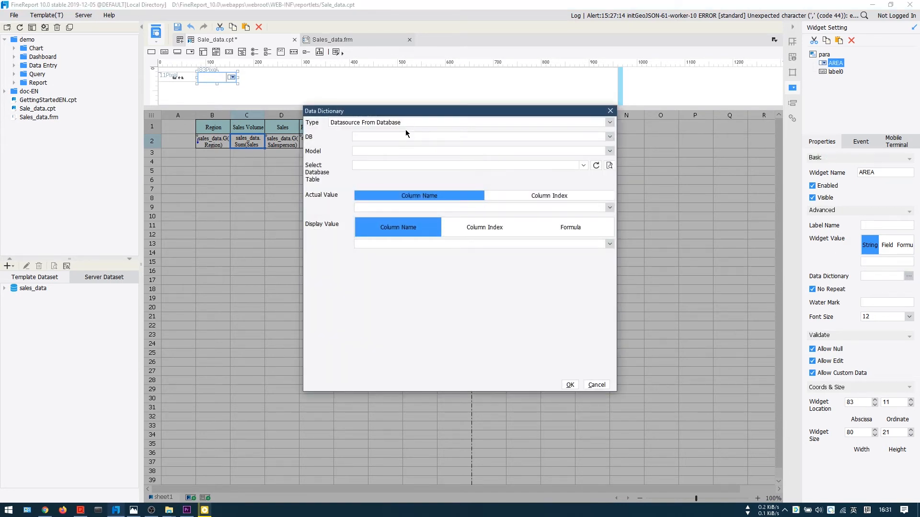
{"action": "left_click", "coordinate": [418, 137]}
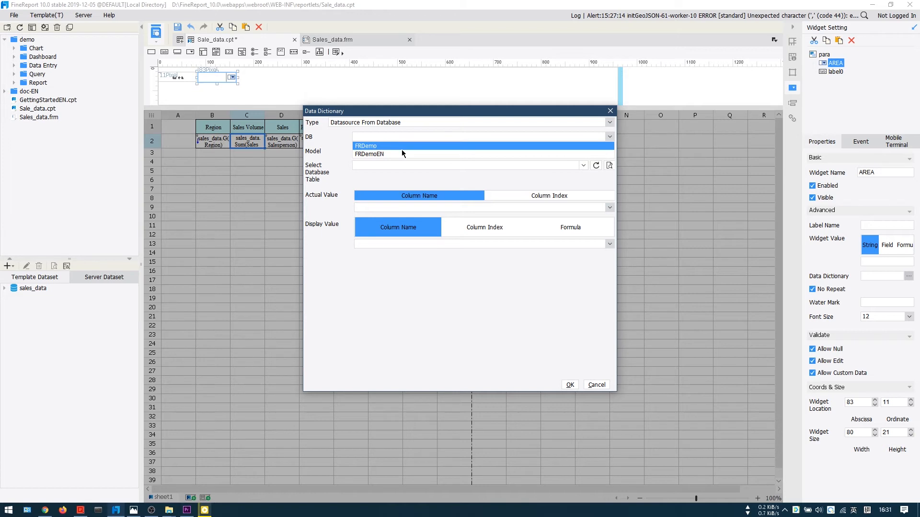
{"action": "left_click", "coordinate": [405, 146]}
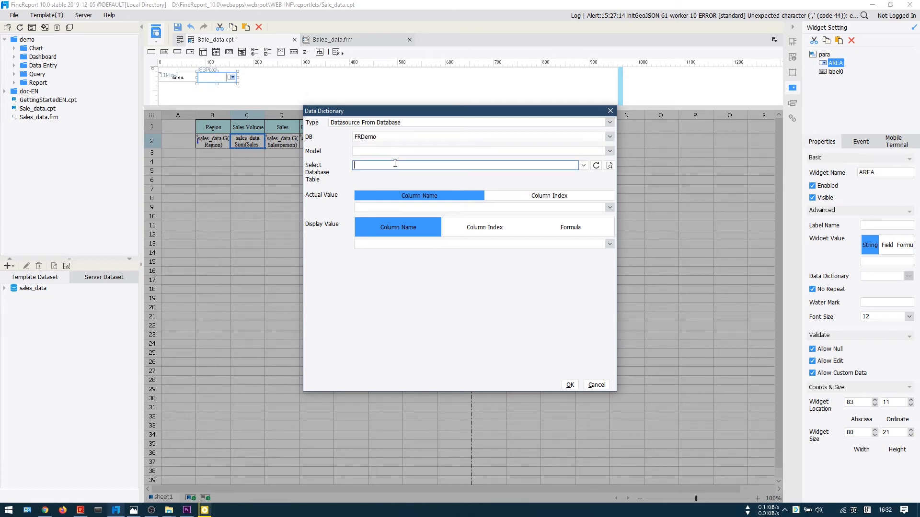
{"action": "type", "text": "sales_vo"}
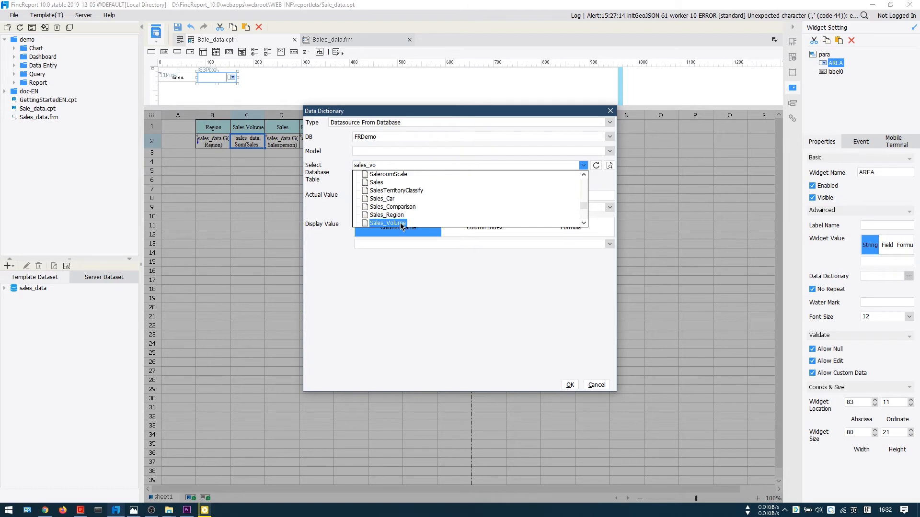
{"action": "left_click", "coordinate": [402, 224]}
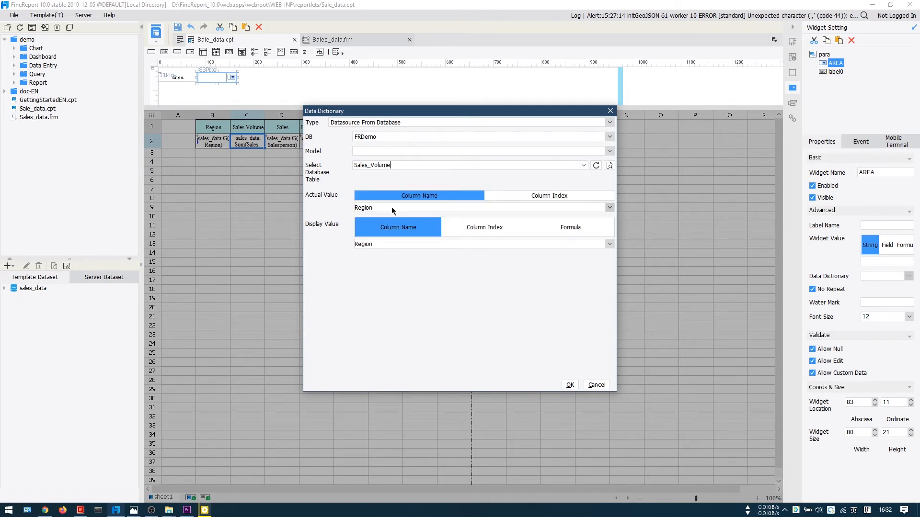
{"action": "left_click", "coordinate": [570, 385]}
Step: Add a Query button right of the combo box and extend the sales_data query with "where Region = '${AREA}'"
{"action": "left_click_drag", "start_coordinate": [336, 52], "coordinate": [260, 81]}
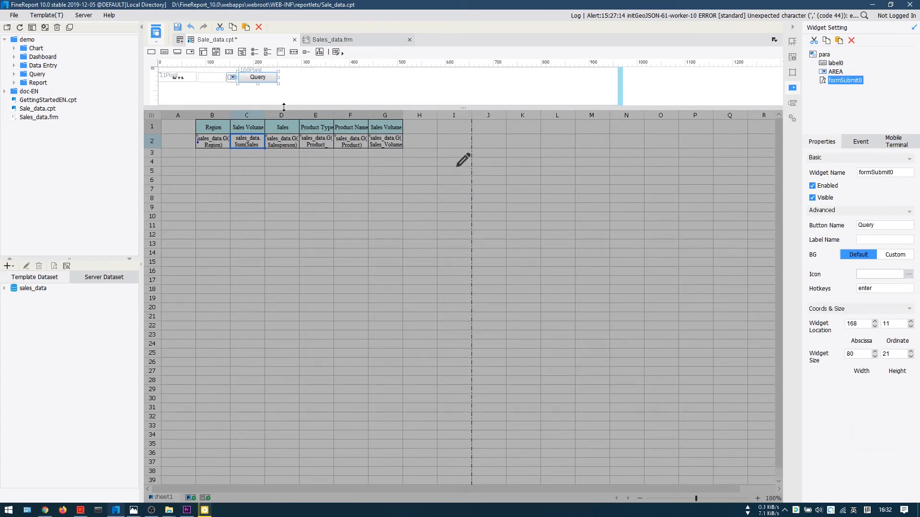
{"action": "left_click", "coordinate": [30, 288]}
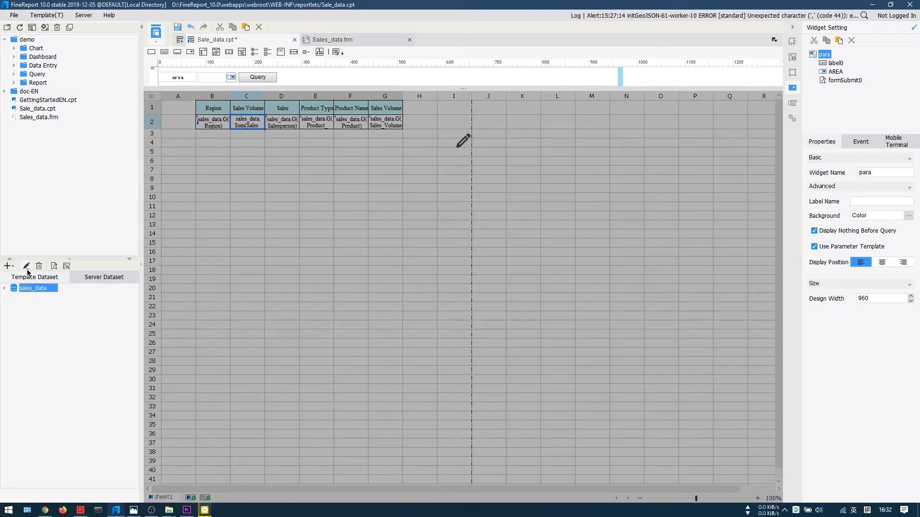
{"action": "left_click", "coordinate": [26, 267]}
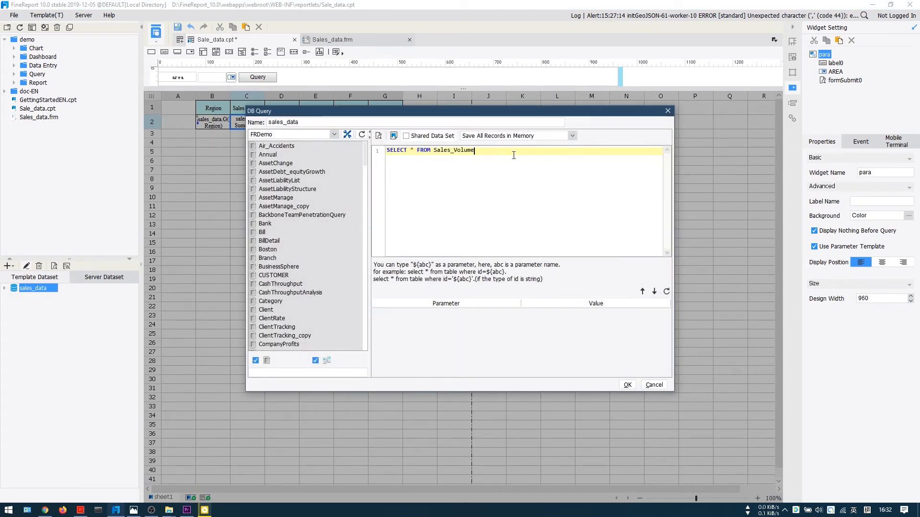
{"action": "key", "text": "Return"}
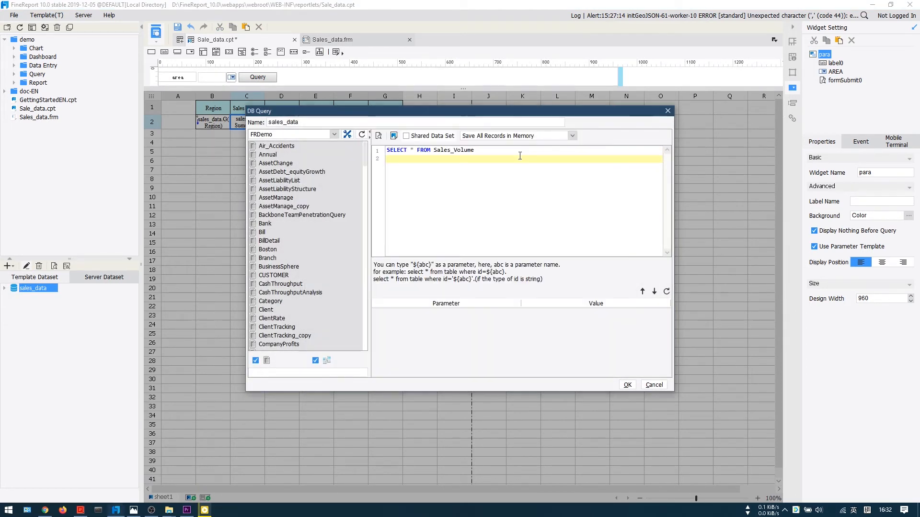
{"action": "type", "text": "where Region = '${AREA}'"}
{"action": "left_click", "coordinate": [627, 385]}
Step: Preview the Sale_data report in the browser and query it for the East China area
{"action": "left_click", "coordinate": [156, 43]}
{"action": "left_click", "coordinate": [170, 59]}
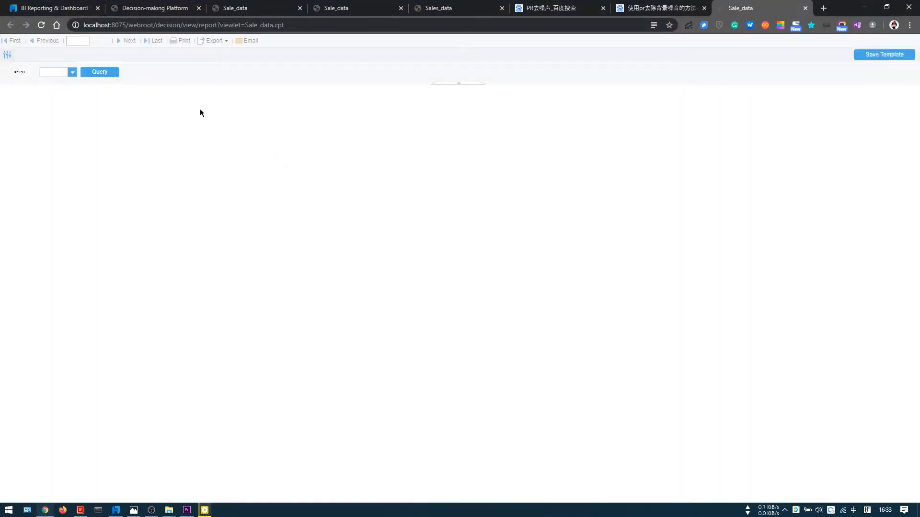
{"action": "left_click", "coordinate": [72, 72]}
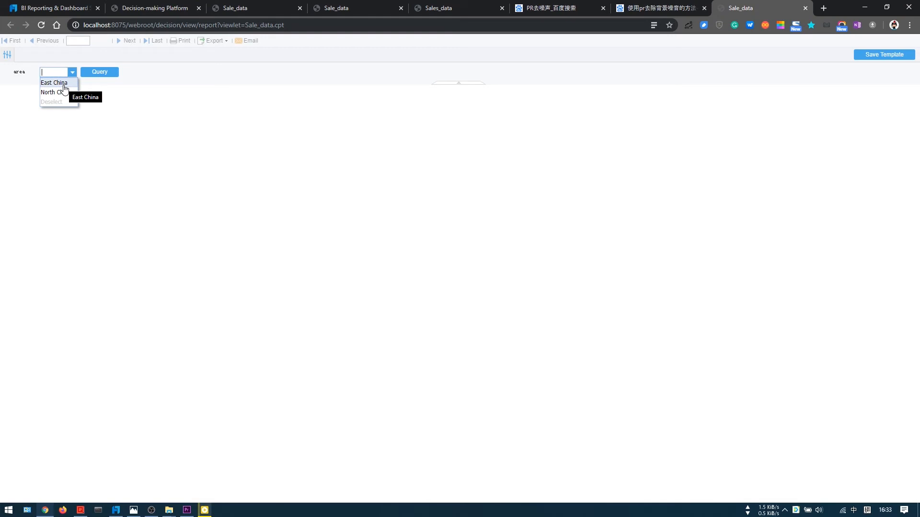
{"action": "left_click", "coordinate": [64, 85]}
{"action": "left_click", "coordinate": [95, 75]}
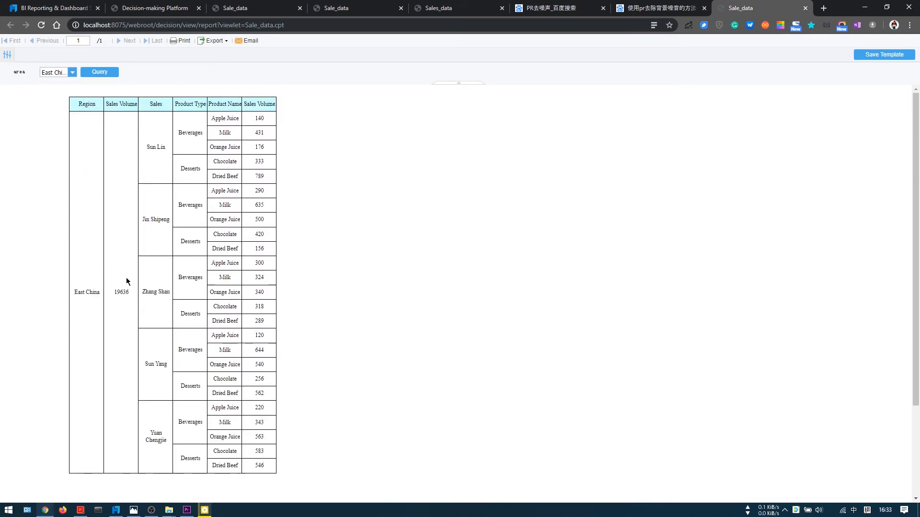
Step: Query the previewed report for the North China area and return to the designer
{"action": "left_click", "coordinate": [72, 73]}
{"action": "left_click", "coordinate": [55, 84]}
{"action": "left_click", "coordinate": [100, 72]}
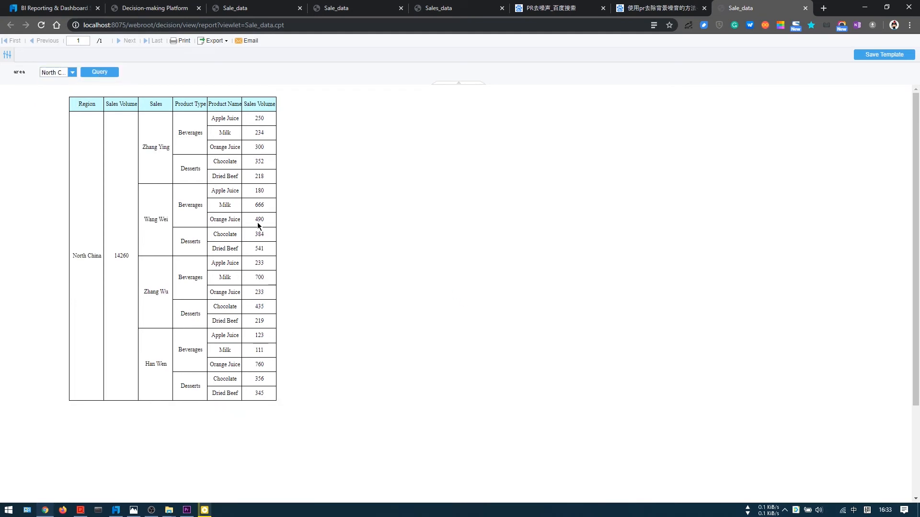
{"action": "key", "text": "alt+Tab"}
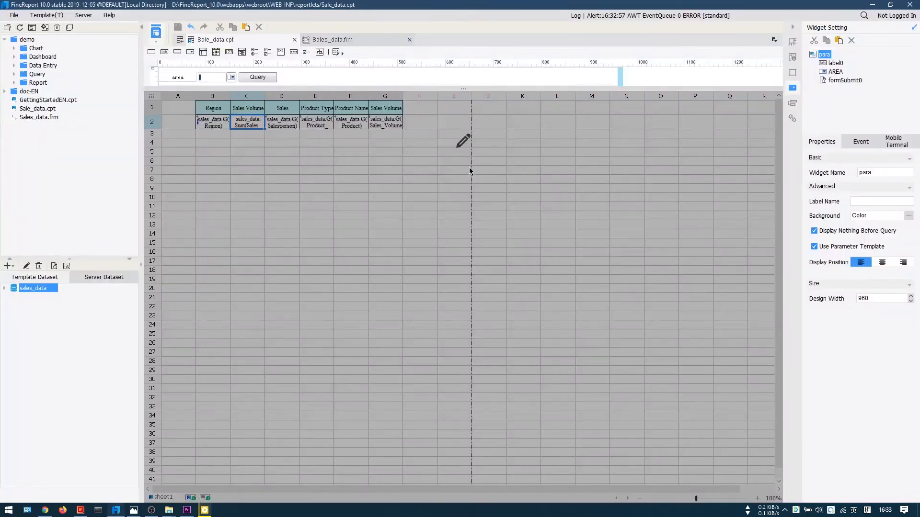
Step: Switch to the Sales_data.frm dashboard and select its pie chart for editing
{"action": "left_click", "coordinate": [462, 142]}
{"action": "left_click", "coordinate": [349, 42]}
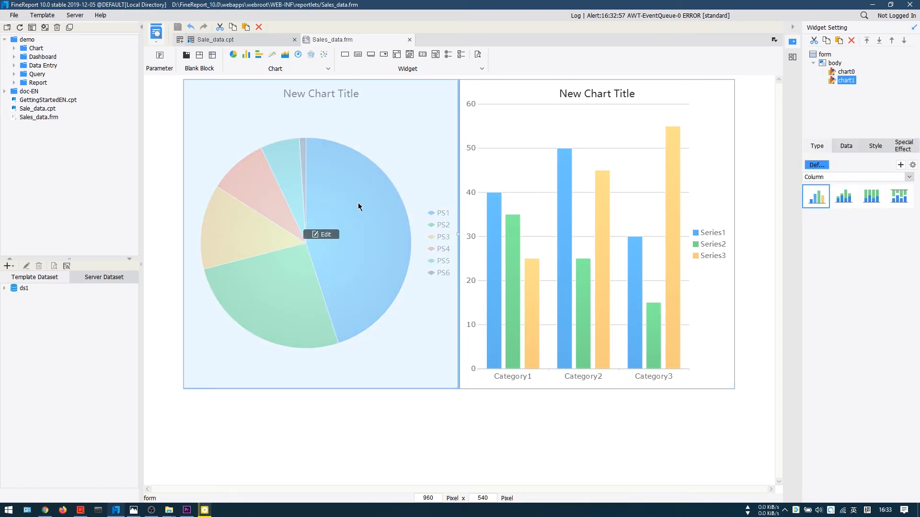
{"action": "left_click", "coordinate": [321, 235]}
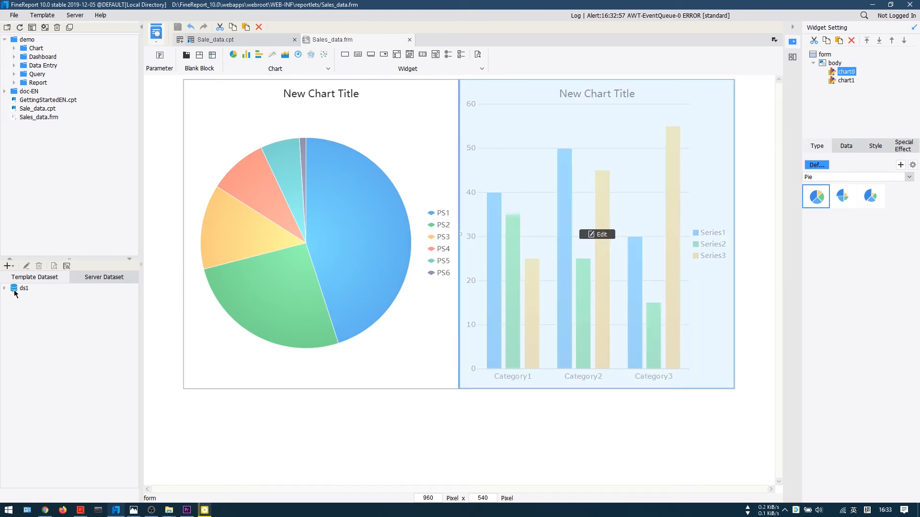
Step: Open the ds1 dataset and copy its SQL statement without changing the query
{"action": "left_click", "coordinate": [9, 265]}
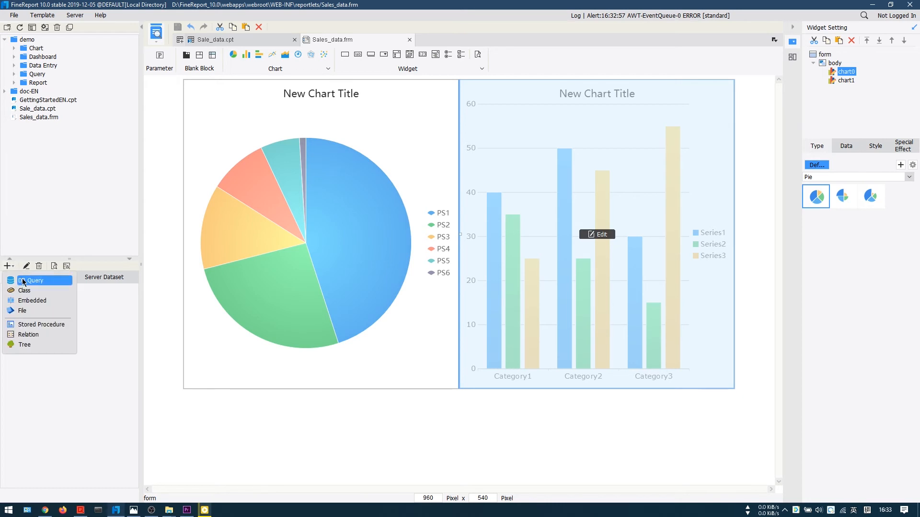
{"action": "left_click", "coordinate": [24, 282]}
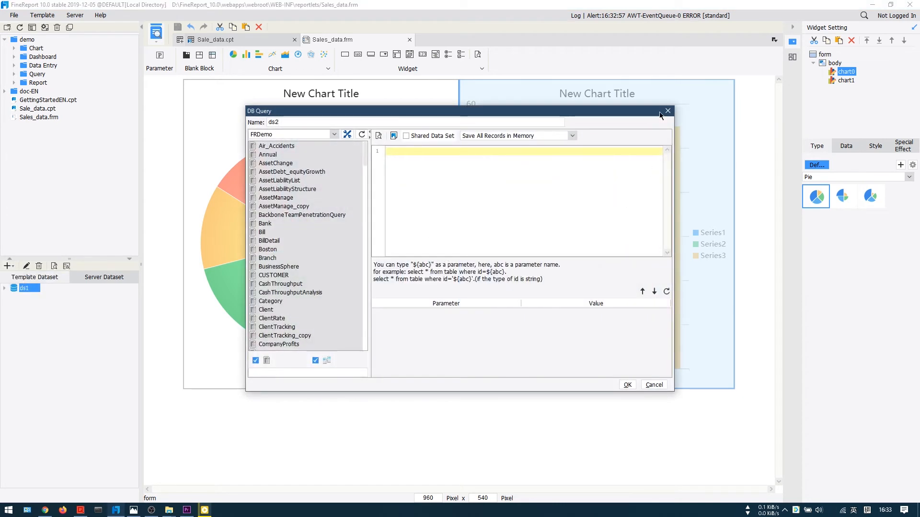
{"action": "left_click", "coordinate": [663, 114]}
{"action": "left_click", "coordinate": [26, 266]}
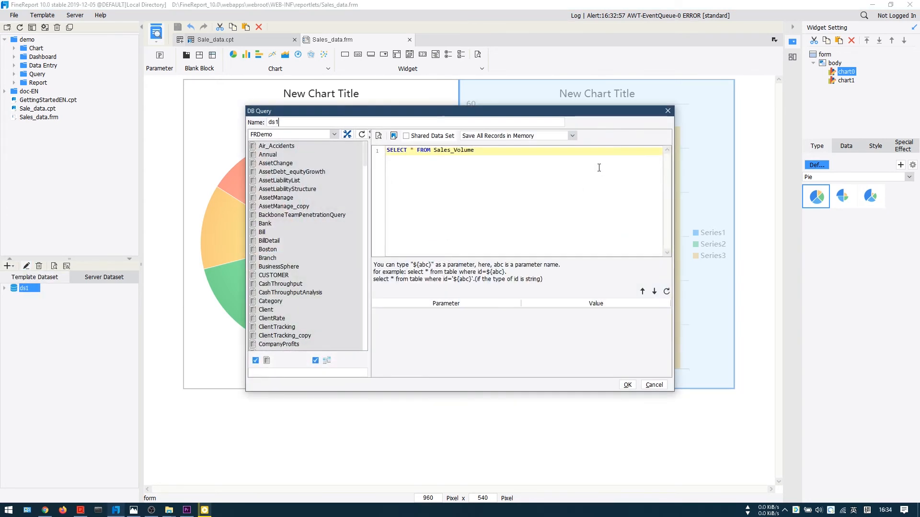
{"action": "left_click", "coordinate": [653, 384]}
Step: Start a new FRDemo database query with "SELECT * FROM Sales_Volume WHERE Region = '${REGION}'"
{"action": "left_click", "coordinate": [7, 265]}
{"action": "left_click", "coordinate": [29, 281]}
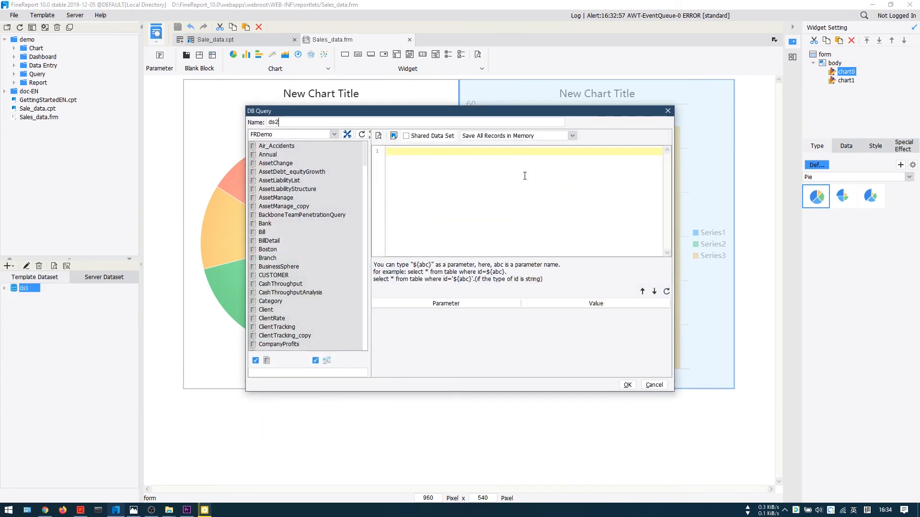
{"action": "type", "text": "SELECT * FROM Sales_Volume"}
{"action": "key", "text": "Return"}
{"action": "type", "text": "WHERE Region = '${REGION}'"}
Step: Name the new dataset ds2@REGION, refresh its parameter list and save the query
{"action": "left_click", "coordinate": [349, 122]}
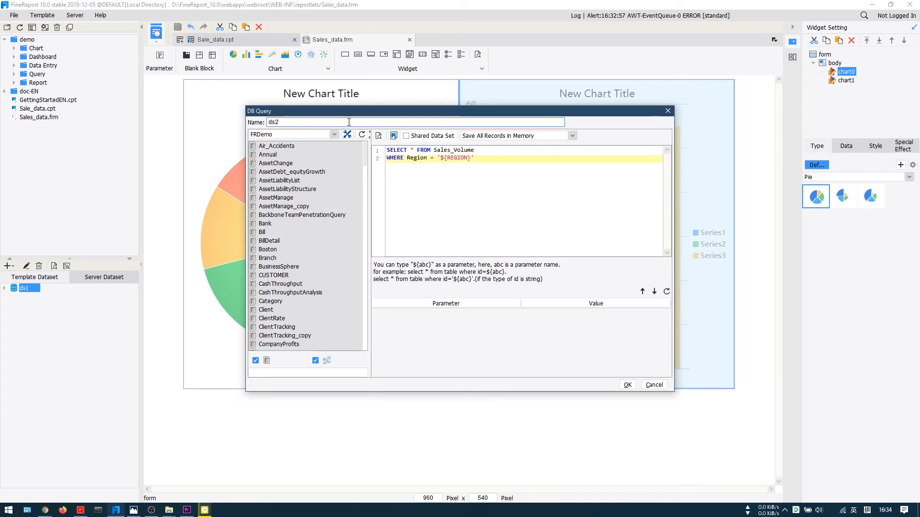
{"action": "type", "text": "@REGION"}
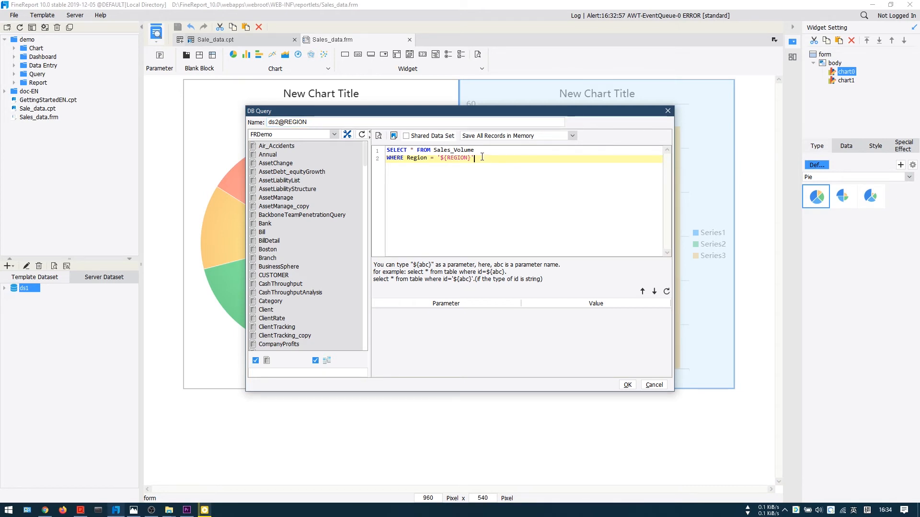
{"action": "left_click", "coordinate": [666, 291]}
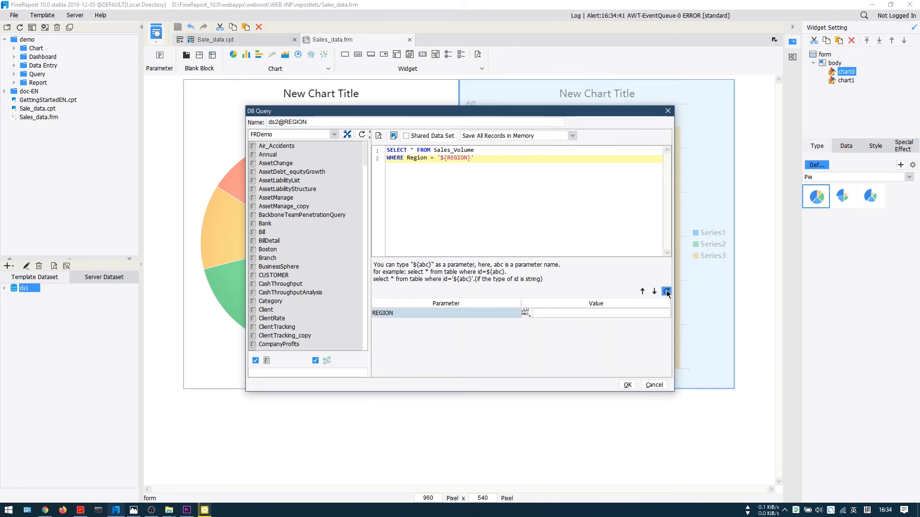
{"action": "left_click", "coordinate": [626, 385]}
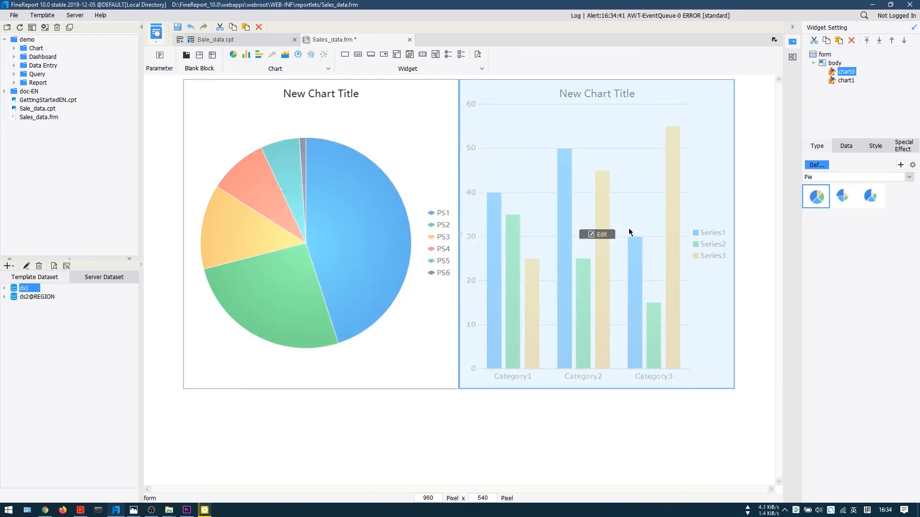
Step: Change the column chart's dataset to ds2@REGION, leaving the REGION parameter value empty
{"action": "left_click", "coordinate": [596, 233]}
{"action": "left_click", "coordinate": [845, 146]}
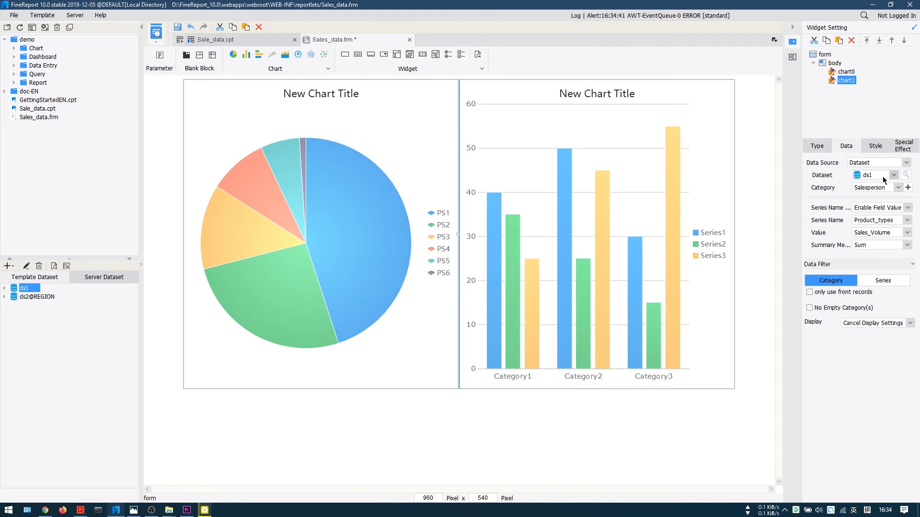
{"action": "left_click", "coordinate": [892, 176]}
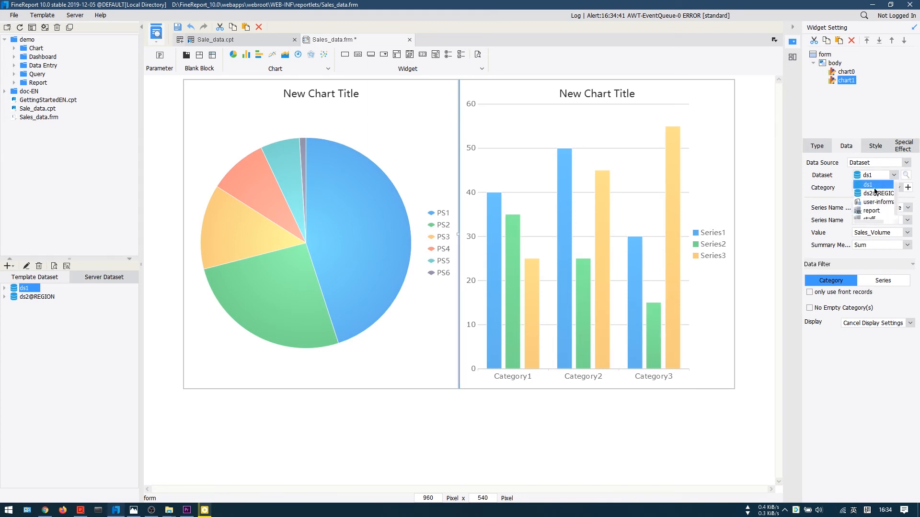
{"action": "left_click", "coordinate": [870, 193]}
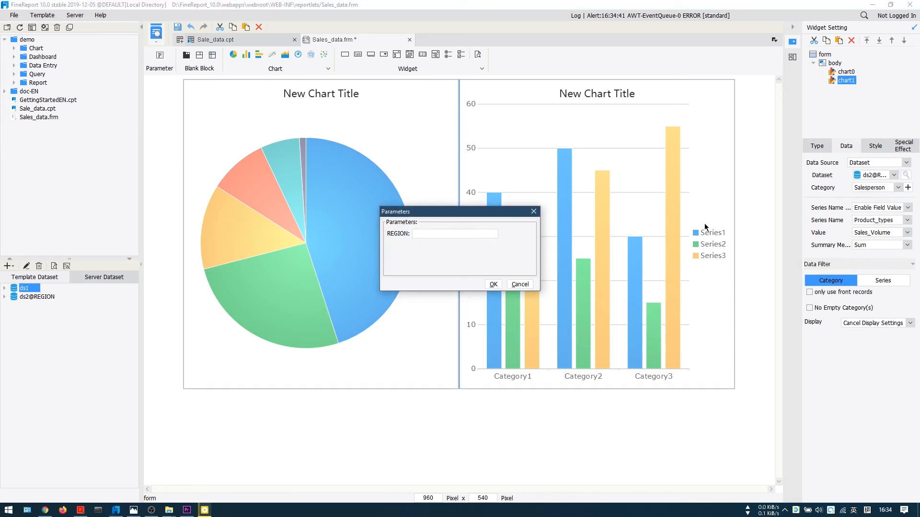
{"action": "left_click", "coordinate": [496, 285]}
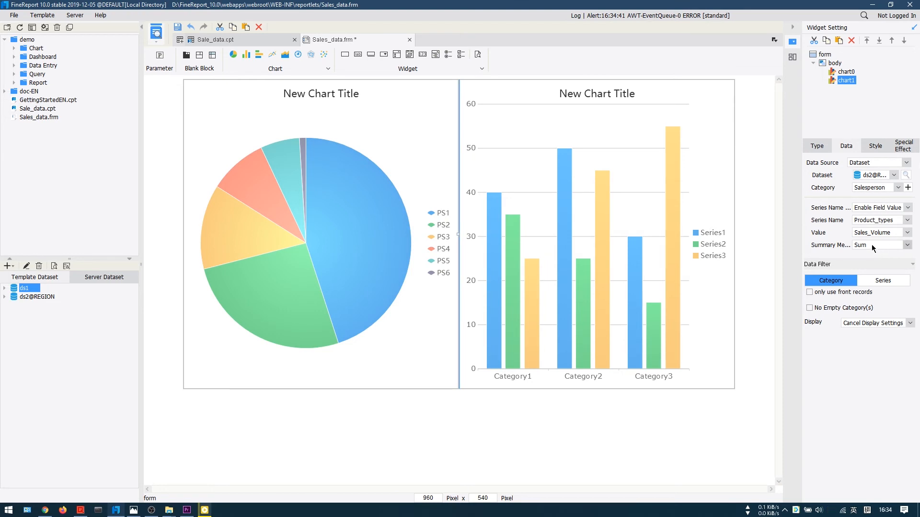
Step: Rename the pie chart widget as PieChart
{"action": "left_click", "coordinate": [594, 229]}
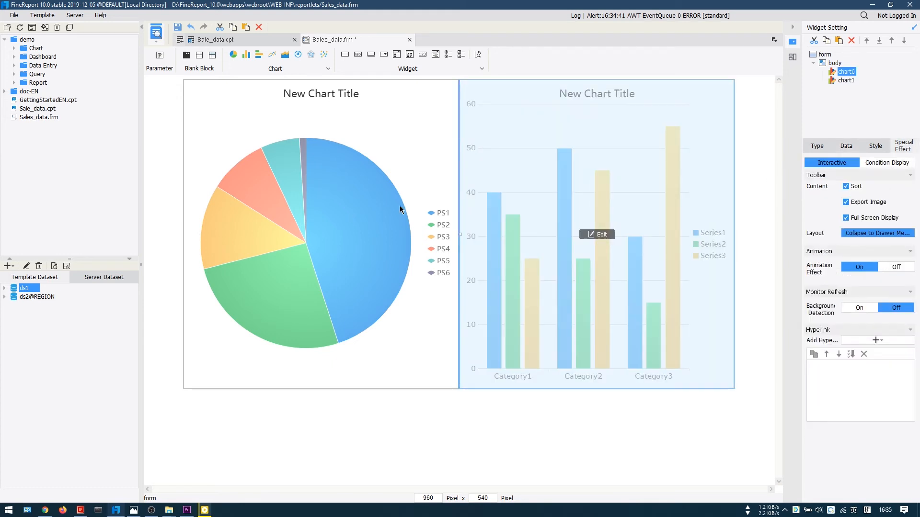
{"action": "left_click", "coordinate": [845, 72]}
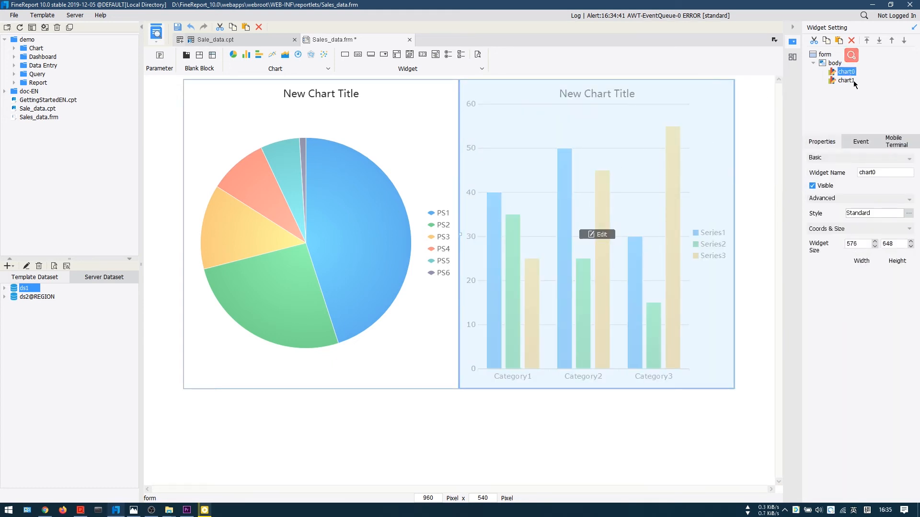
{"action": "double_click", "coordinate": [870, 173]}
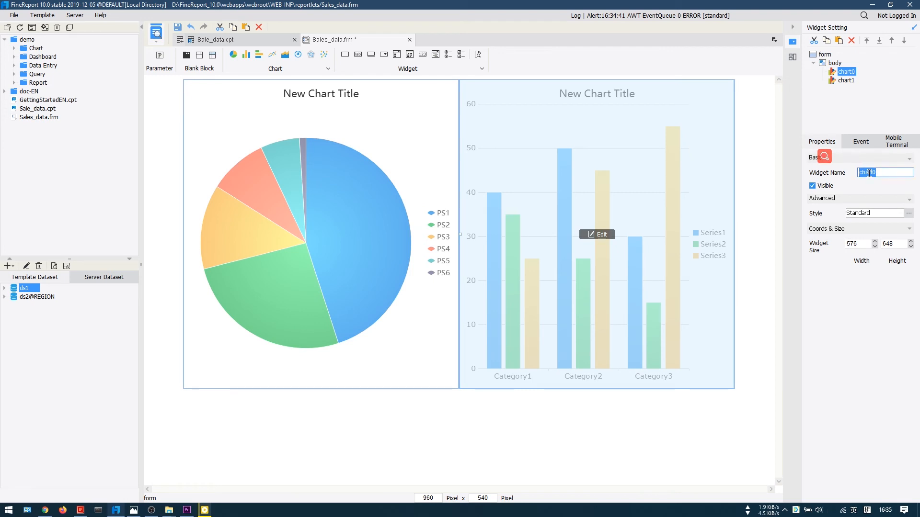
{"action": "type", "text": "P"}
{"action": "key", "text": "BackSpace"}
{"action": "key", "text": "BackSpace"}
{"action": "key", "text": "Return"}
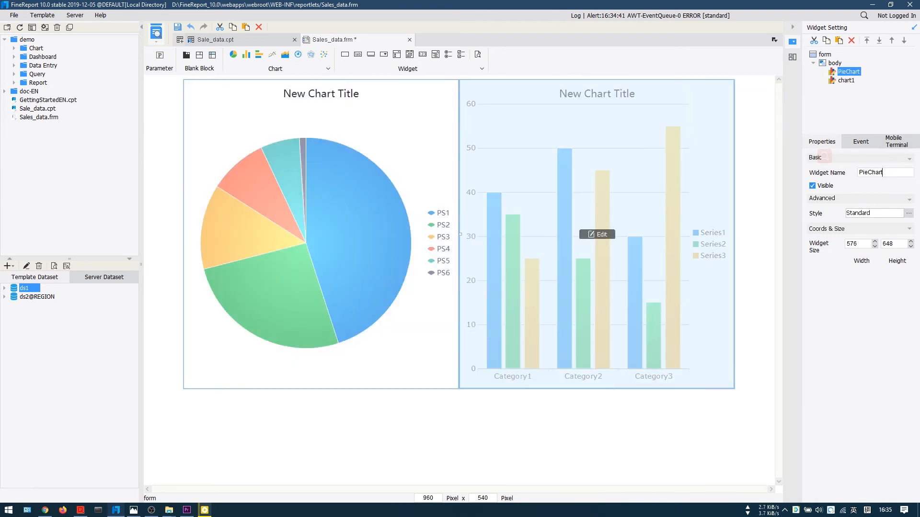
Step: Add a Current Form Object hyperlink to the pie chart with chart1 as its form object
{"action": "left_click", "coordinate": [888, 144]}
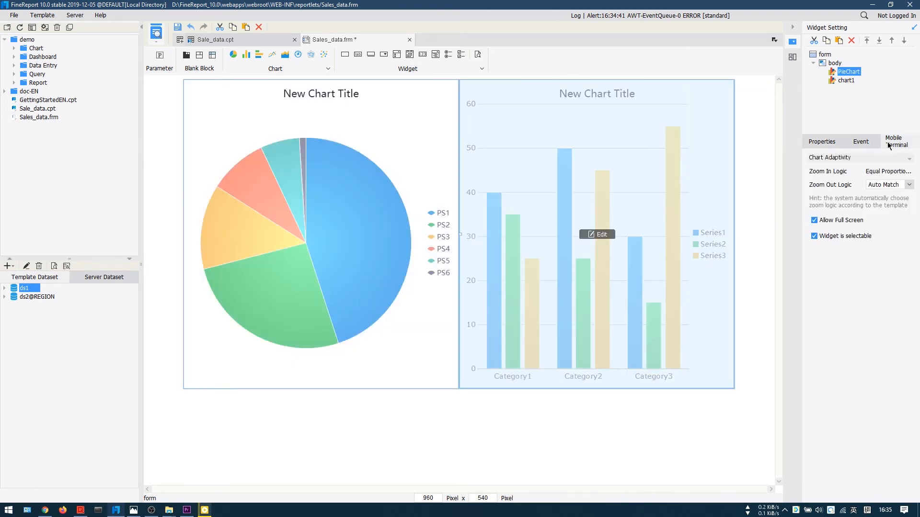
{"action": "double_click", "coordinate": [288, 212]}
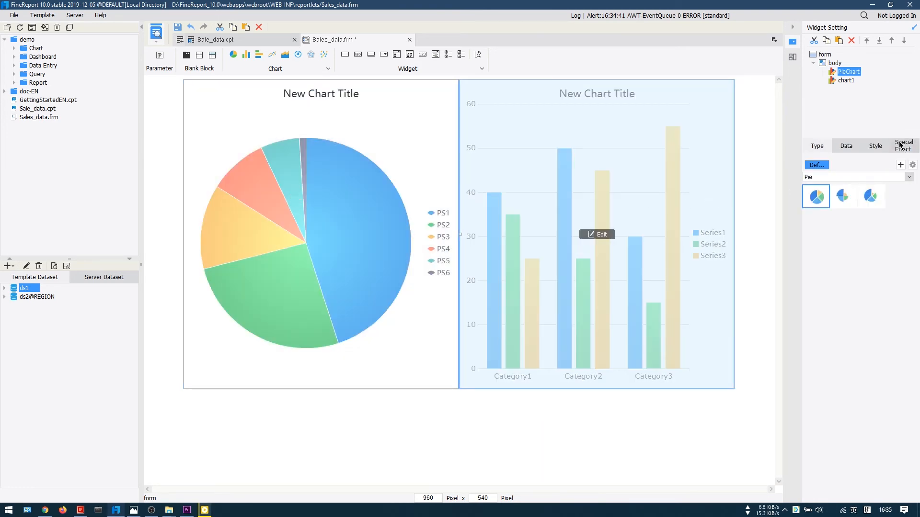
{"action": "left_click", "coordinate": [902, 146]}
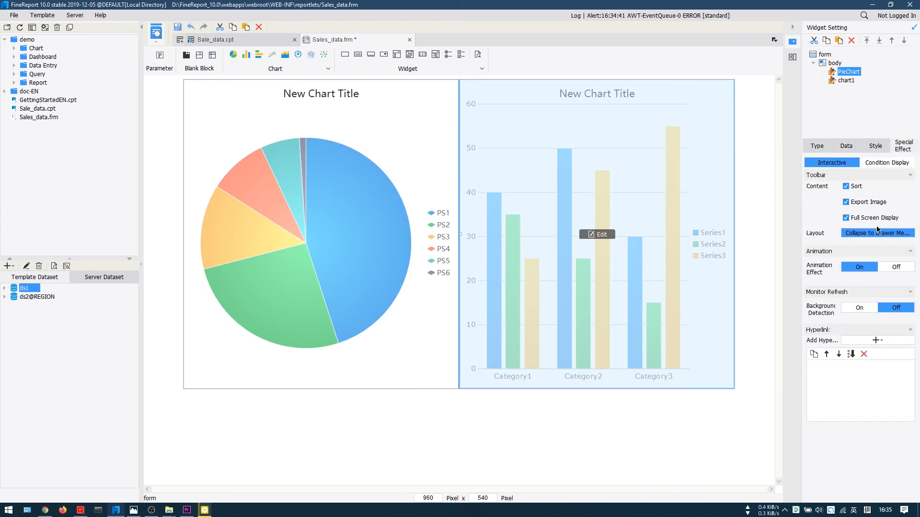
{"action": "left_click", "coordinate": [876, 340]}
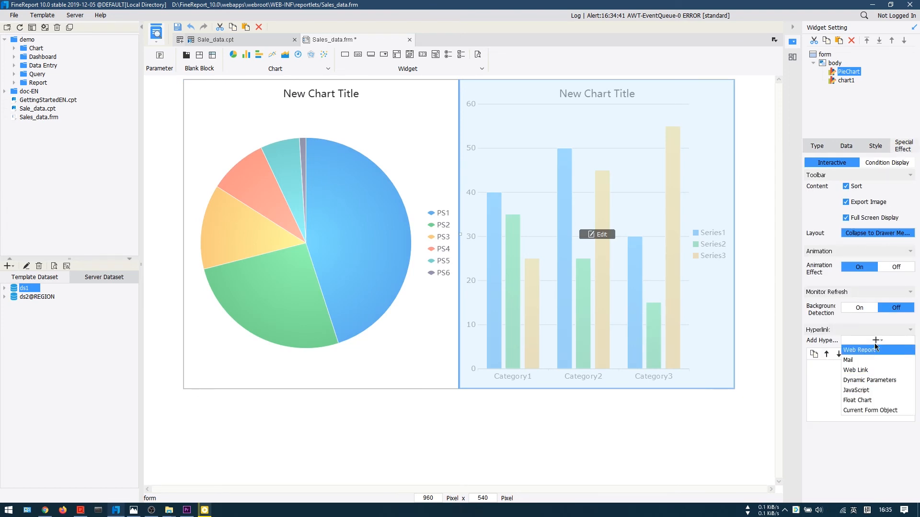
{"action": "left_click", "coordinate": [854, 411]}
{"action": "left_click", "coordinate": [612, 306]}
{"action": "left_click", "coordinate": [628, 280]}
{"action": "left_click_drag", "start_coordinate": [628, 279], "coordinate": [410, 208]}
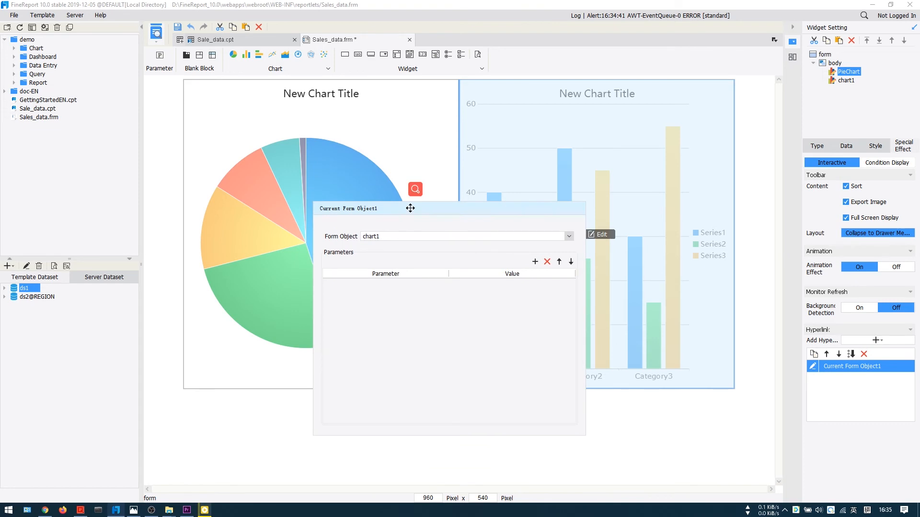
Step: Add a REGION parameter to the hyperlink and set its value to Series Name
{"action": "left_click", "coordinate": [535, 262]}
{"action": "double_click", "coordinate": [393, 283]}
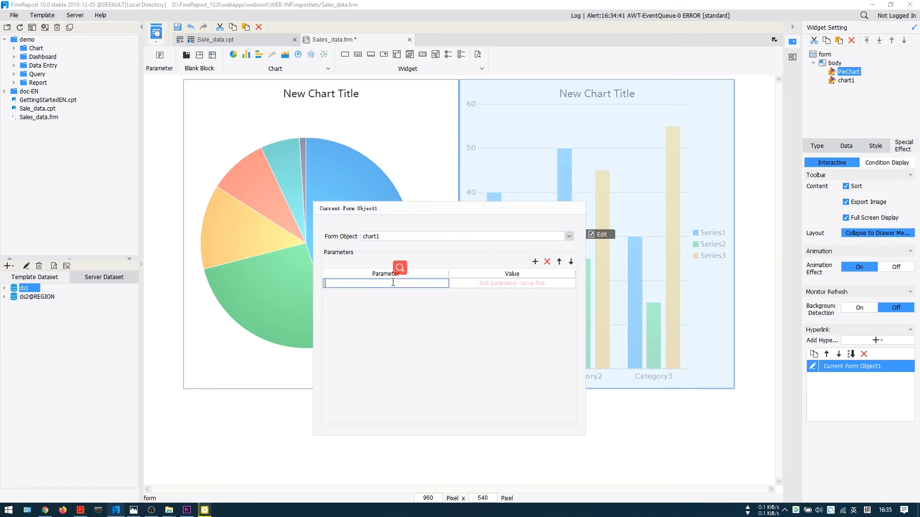
{"action": "type", "text": "REGION"}
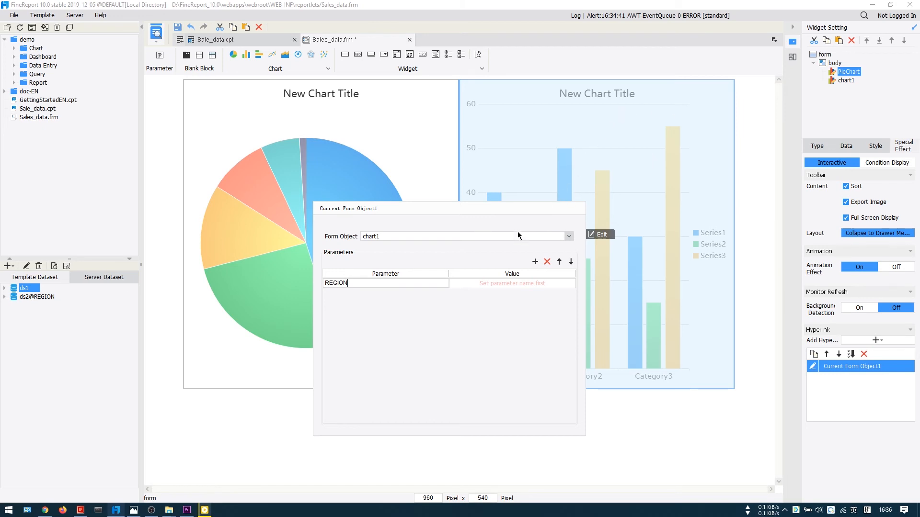
{"action": "left_click", "coordinate": [472, 283]}
{"action": "left_click", "coordinate": [453, 284]}
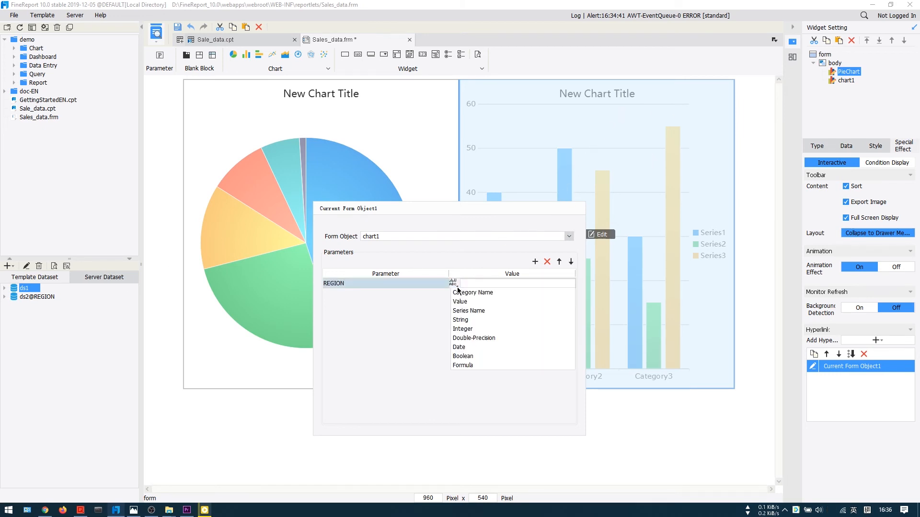
{"action": "left_click", "coordinate": [465, 311]}
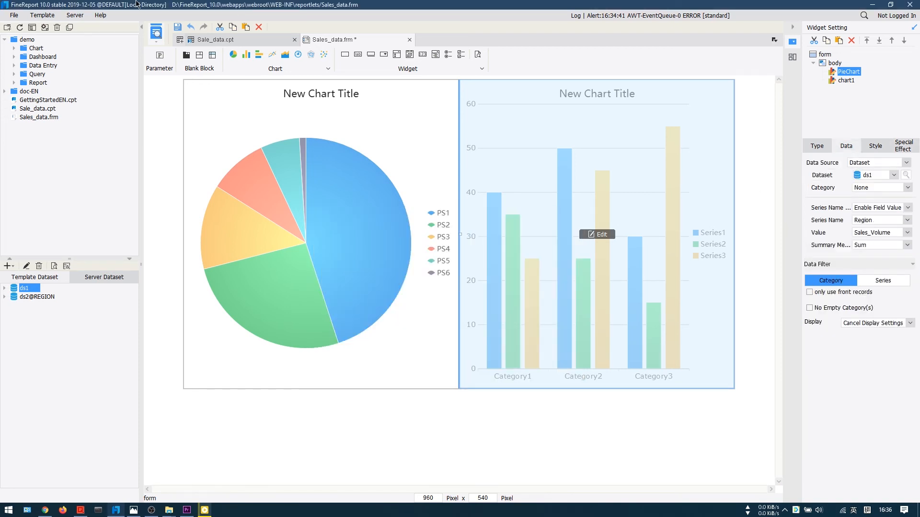
Step: Save the dashboard and open its form preview in the browser
{"action": "left_click", "coordinate": [178, 26]}
{"action": "left_click", "coordinate": [156, 42]}
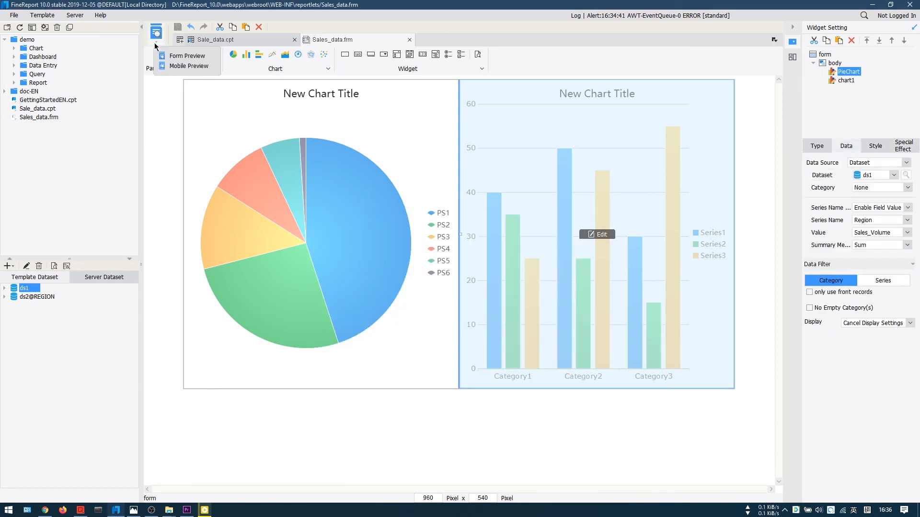
{"action": "left_click", "coordinate": [187, 56]}
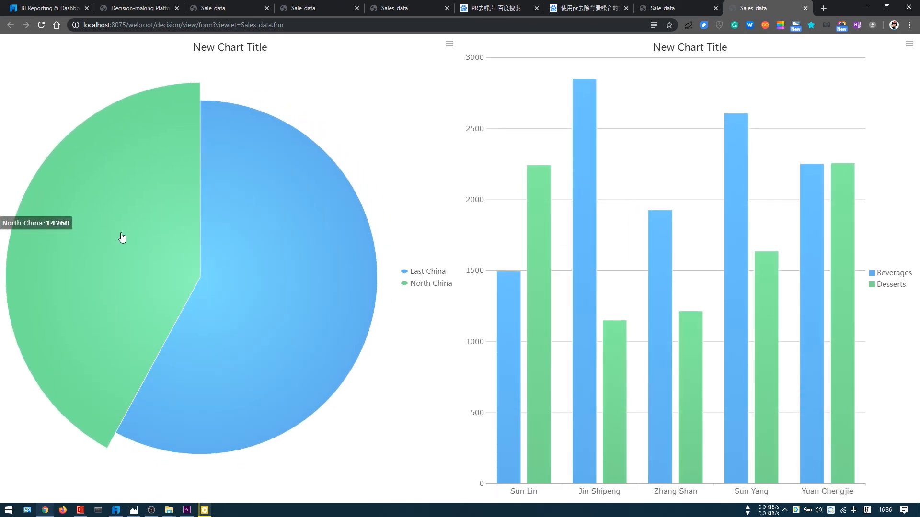
Step: Test the chart linkage in the preview by selecting the North China and East China pie slices
{"action": "left_click", "coordinate": [122, 238]}
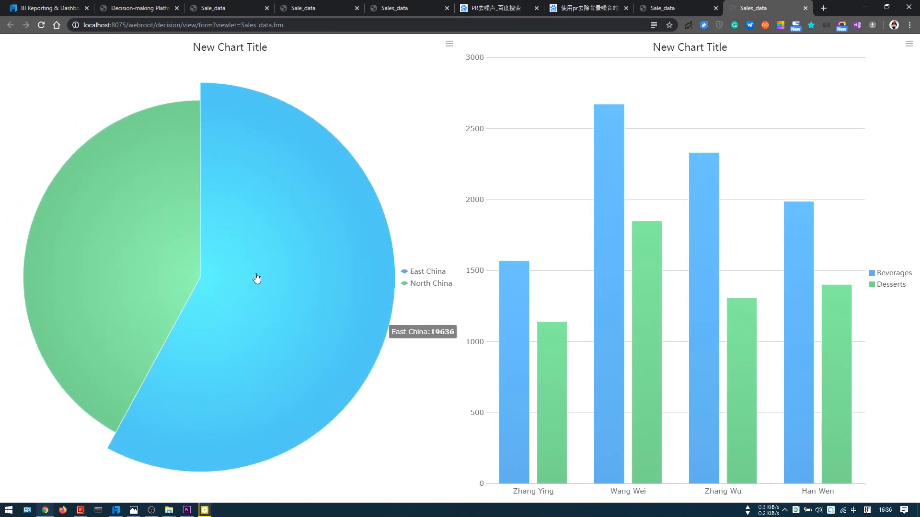
{"action": "left_click", "coordinate": [256, 278]}
{"action": "left_click", "coordinate": [172, 258]}
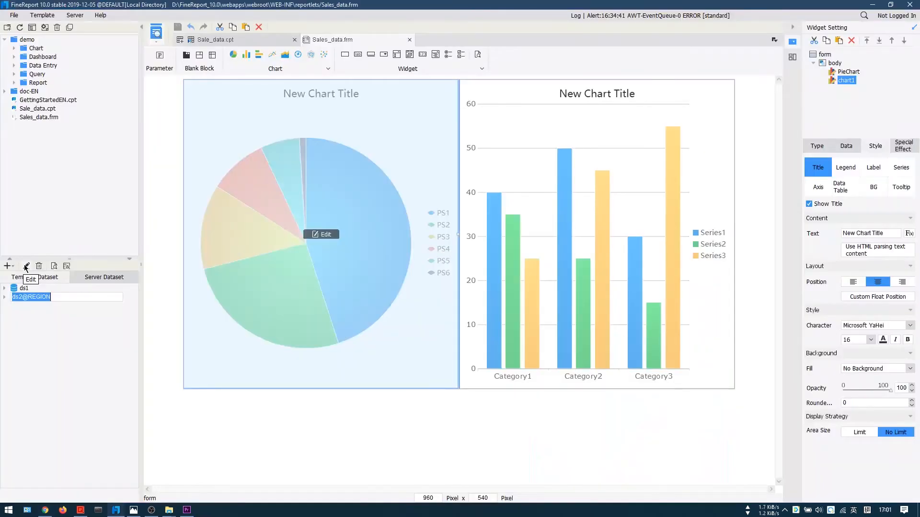
Step: Set a default value for the REGION parameter of ds2@REGION and preview the dashboard in the browser again
{"action": "double_click", "coordinate": [37, 297]}
{"action": "left_click_drag", "start_coordinate": [495, 113], "coordinate": [493, 158]}
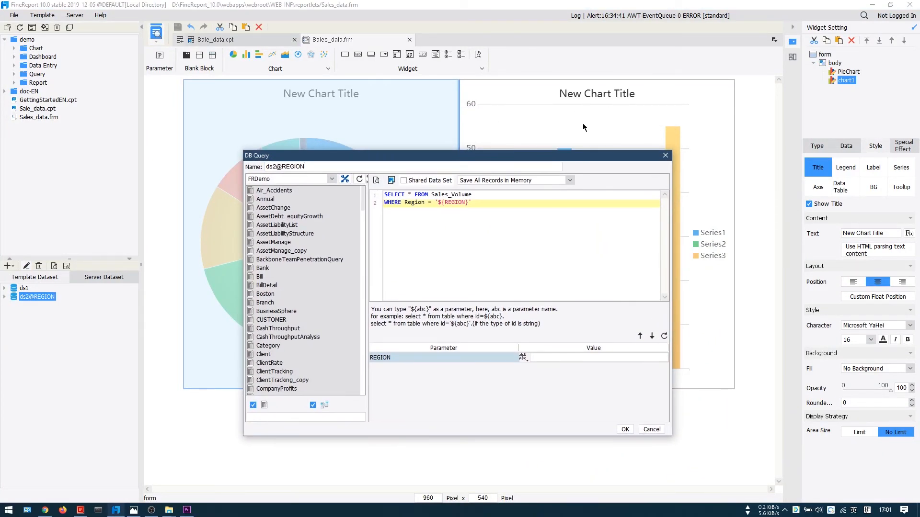
{"action": "left_click", "coordinate": [545, 357]}
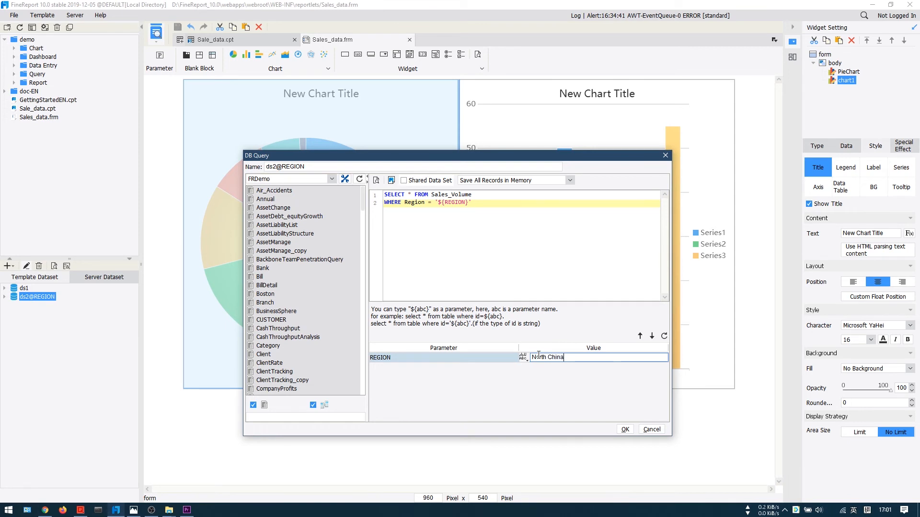
{"action": "left_click", "coordinate": [624, 430]}
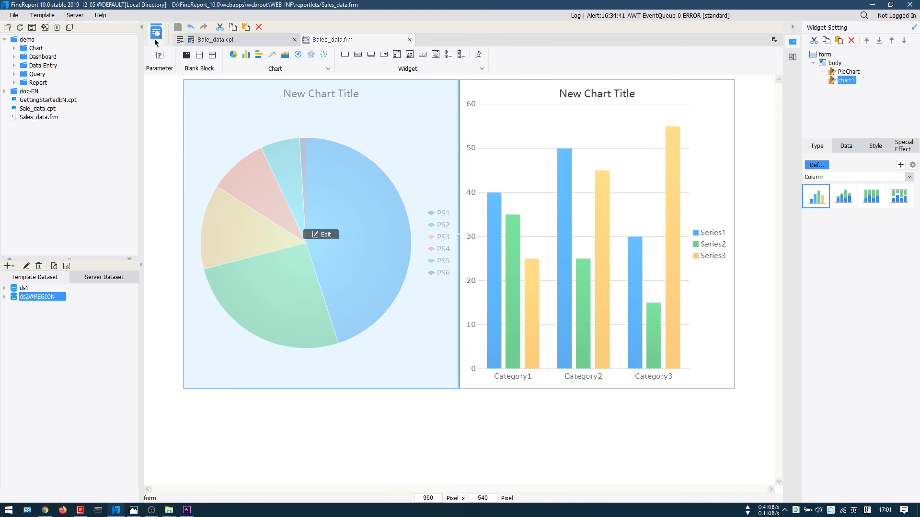
{"action": "left_click", "coordinate": [155, 35]}
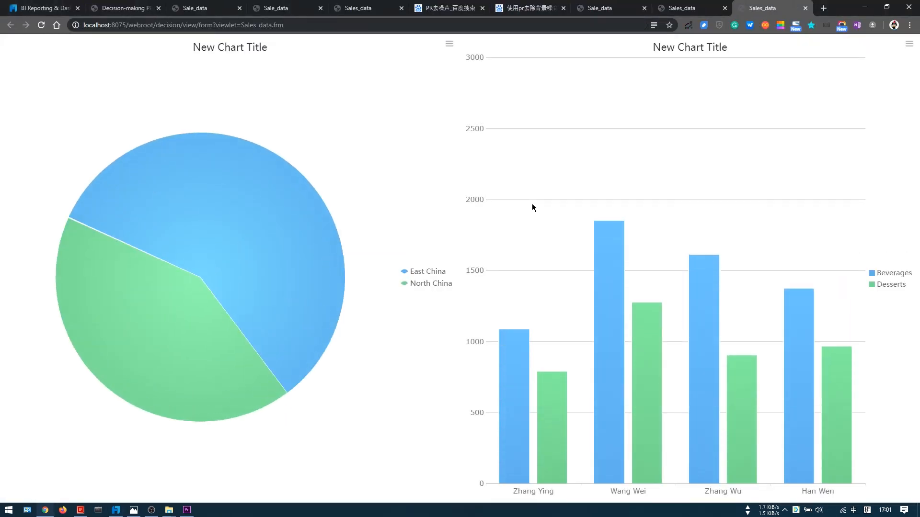
{"action": "key", "text": "alt+Tab"}
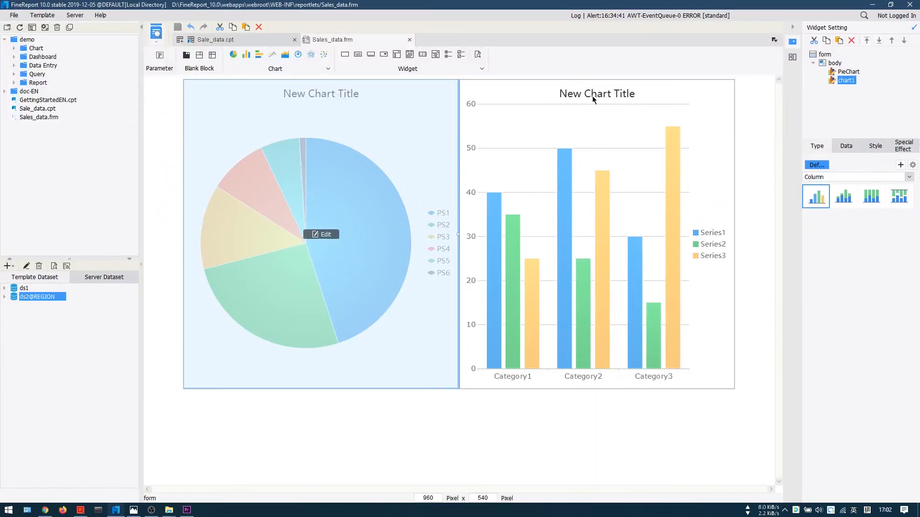
Step: Replace the column chart's title with the formula "The Data for " + $REGION
{"action": "left_click", "coordinate": [875, 147]}
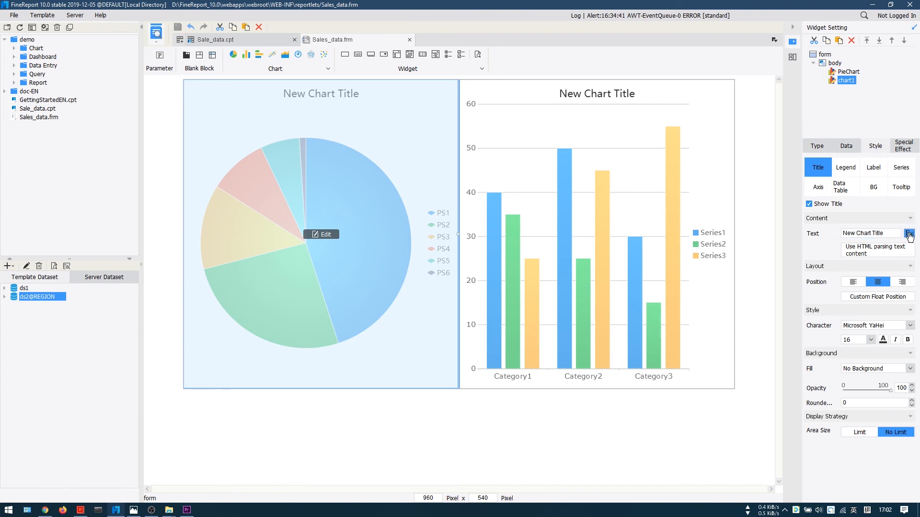
{"action": "left_click", "coordinate": [909, 235]}
{"action": "left_click_drag", "start_coordinate": [359, 111], "coordinate": [395, 207]}
{"action": "left_click_drag", "start_coordinate": [365, 240], "coordinate": [164, 206]}
{"action": "type", "text": "\"\""}
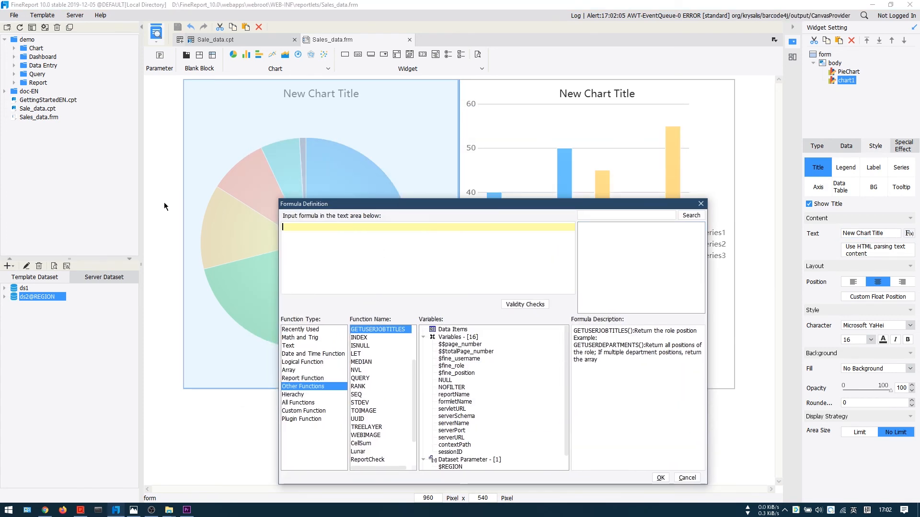
{"action": "type", "text": "The Data "}
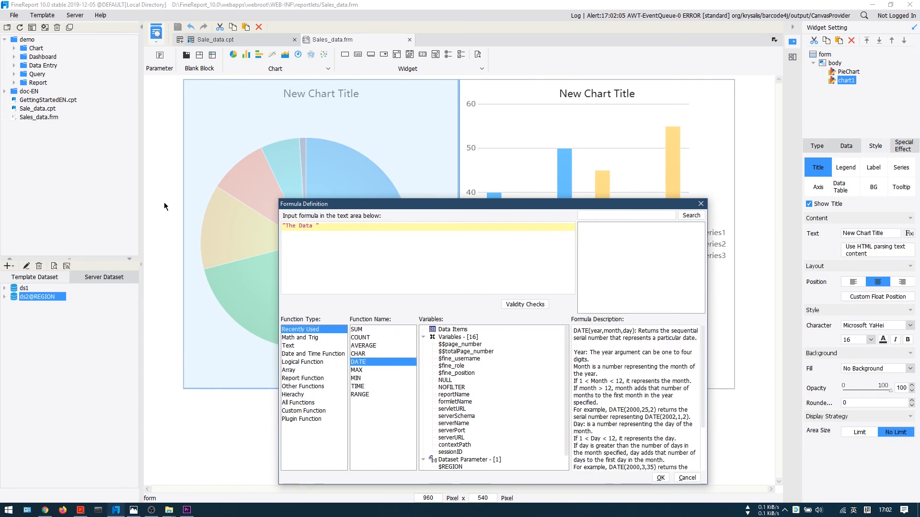
{"action": "type", "text": "for "}
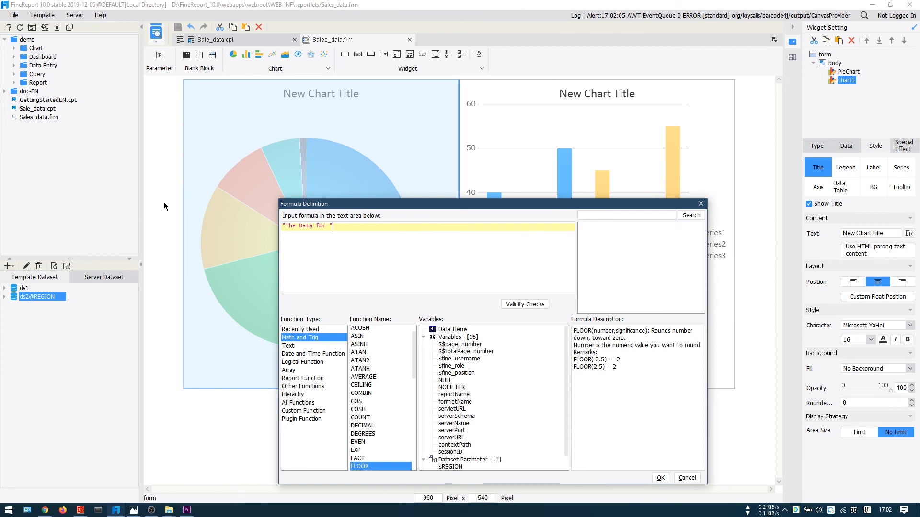
{"action": "type", "text": " +"}
{"action": "scroll", "coordinate": [502, 408], "scroll_direction": "down", "scroll_amount": 1}
{"action": "double_click", "coordinate": [451, 453]}
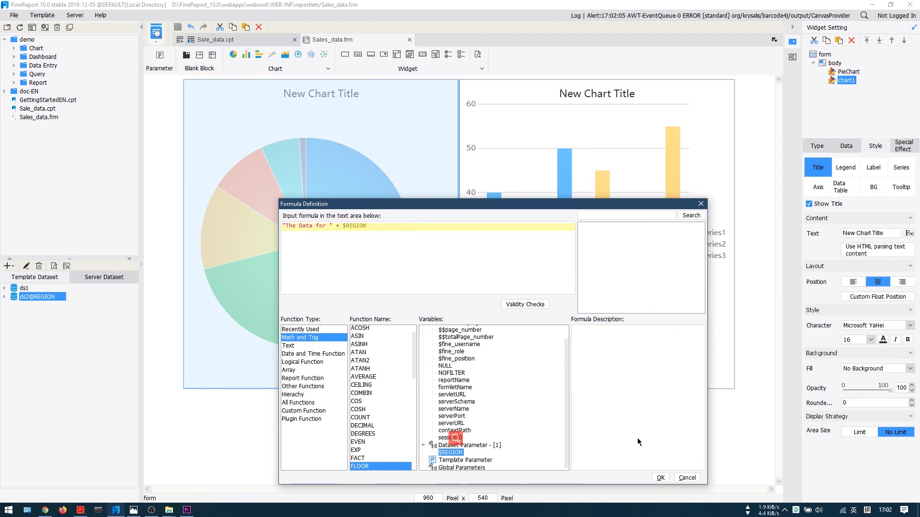
{"action": "left_click", "coordinate": [660, 477]}
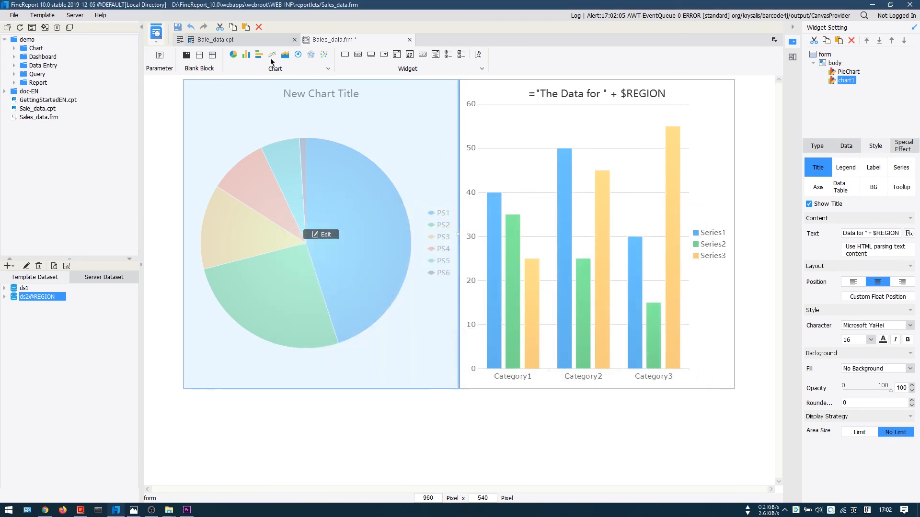
Step: Open the dashboard's form preview in the browser and test the dynamic title by selecting the East China pie slice
{"action": "left_click", "coordinate": [159, 44]}
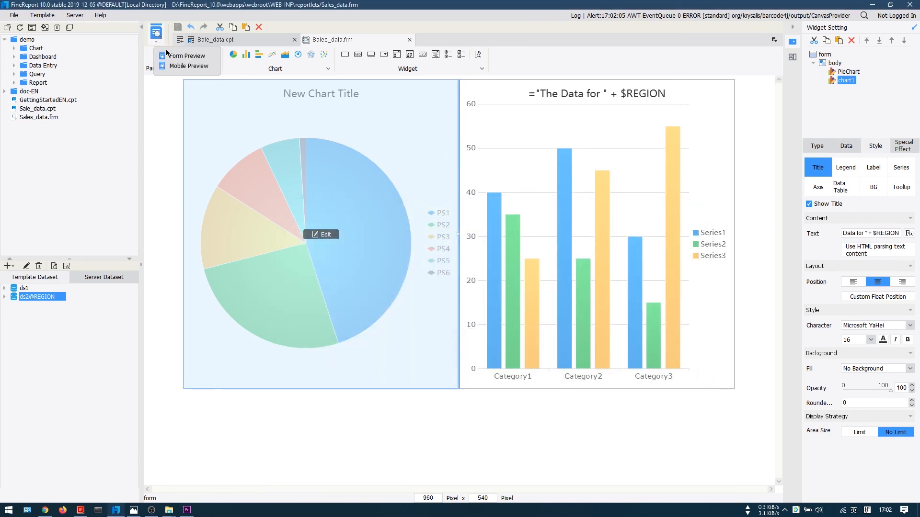
{"action": "left_click", "coordinate": [169, 55]}
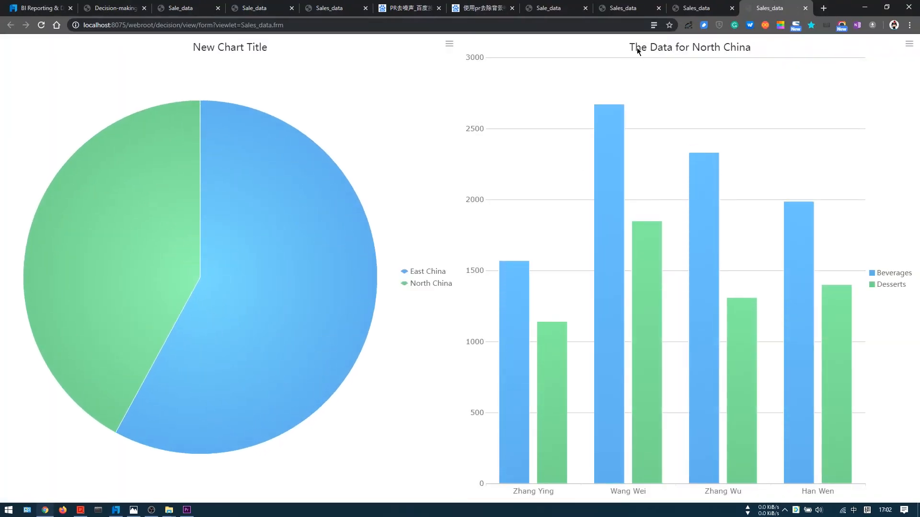
{"action": "mouse_move", "coordinate": [225, 240]}
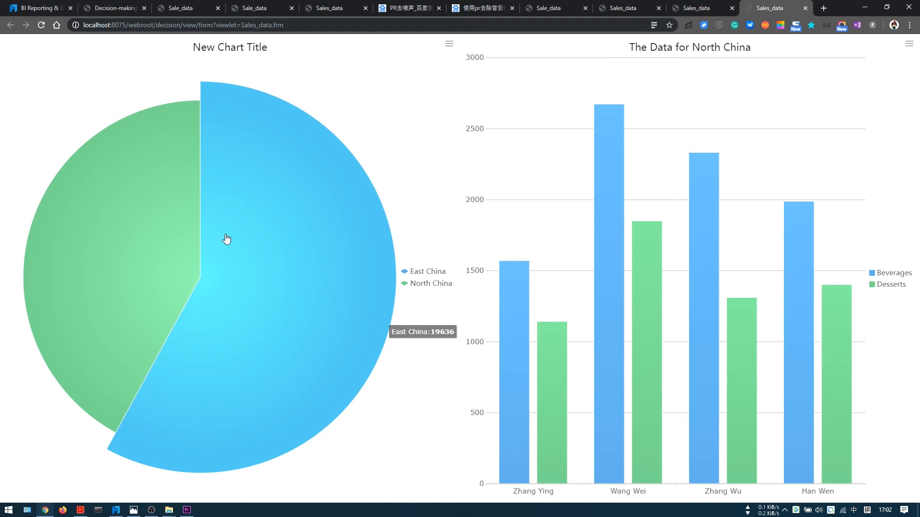
{"action": "left_click", "coordinate": [249, 256]}
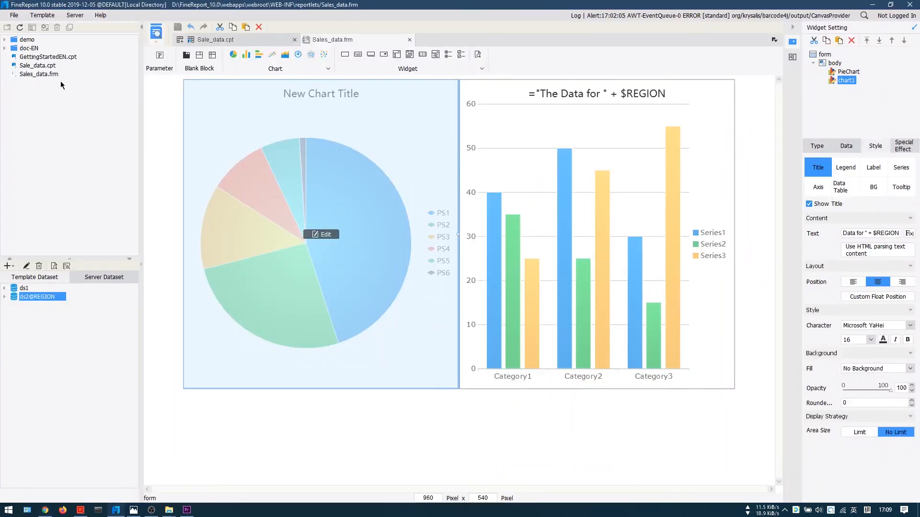
Step: Switch to the Decision-making Platform in Chrome and open its directory management
{"action": "left_click", "coordinate": [46, 75]}
{"action": "left_click", "coordinate": [48, 67]}
{"action": "key", "text": "alt+Tab"}
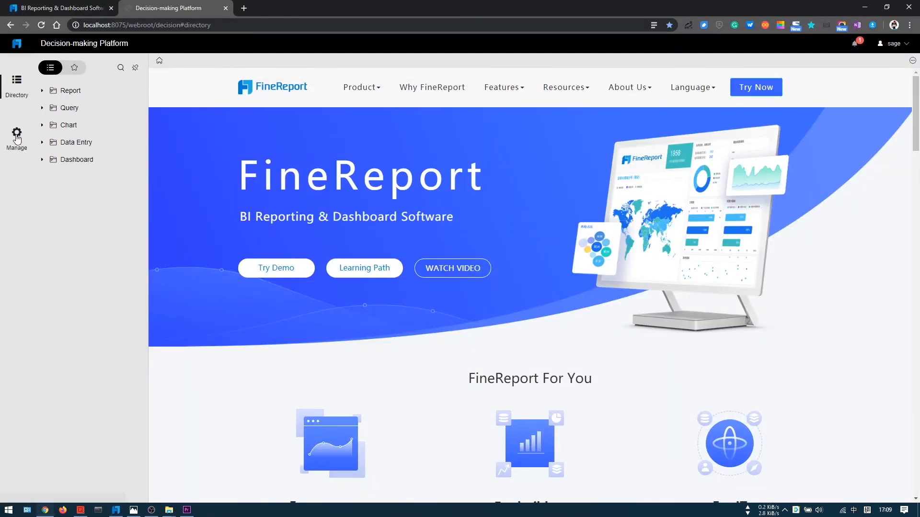
{"action": "left_click", "coordinate": [18, 136]}
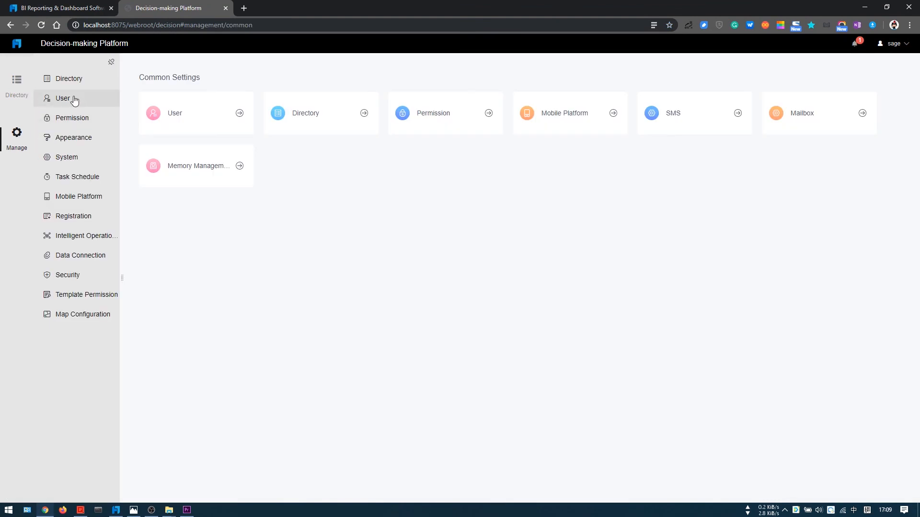
{"action": "left_click", "coordinate": [72, 80]}
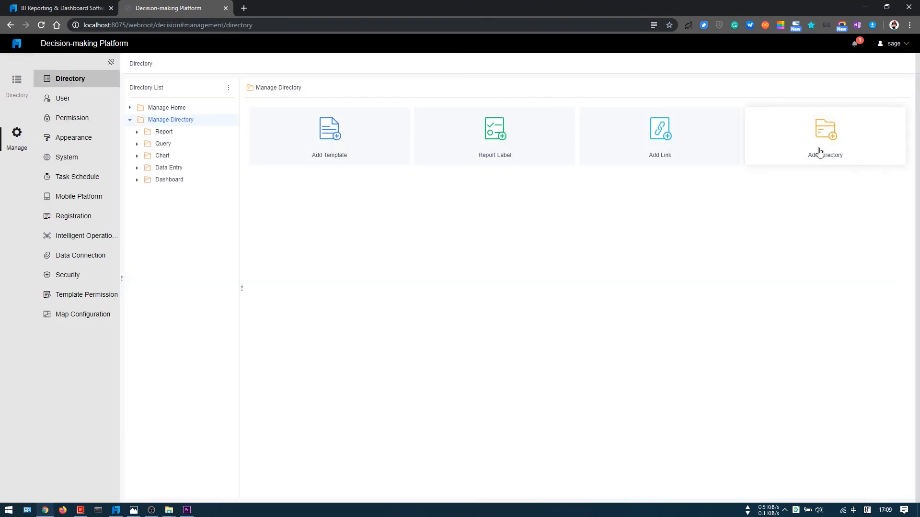
Step: Add a directory named My Reports under Manage Directory, with PC as its only display terminal
{"action": "left_click", "coordinate": [820, 153]}
{"action": "left_click", "coordinate": [437, 238]}
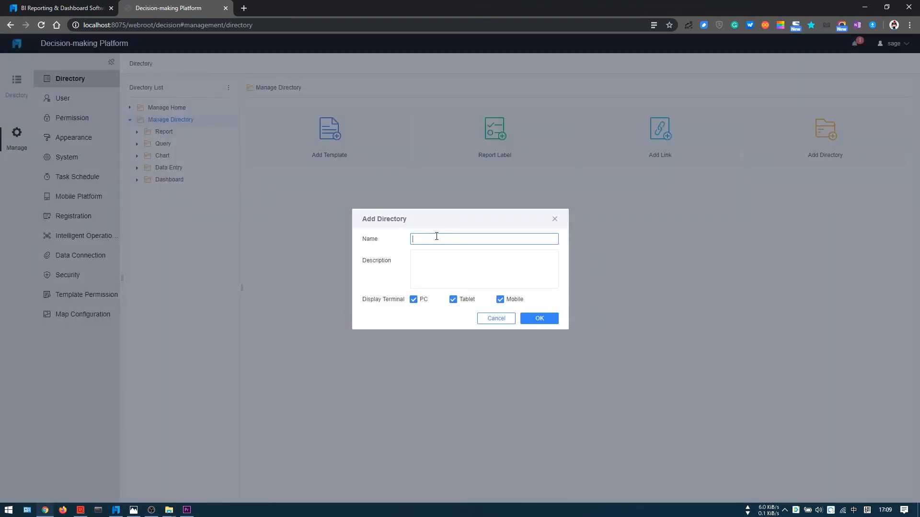
{"action": "type", "text": "My"}
{"action": "left_click", "coordinate": [460, 301]}
{"action": "left_click", "coordinate": [500, 300]}
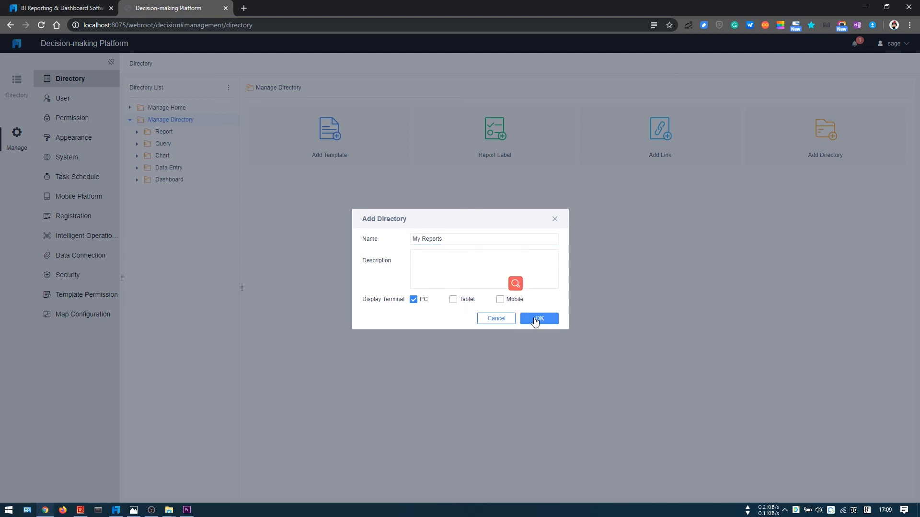
{"action": "left_click", "coordinate": [538, 318]}
Step: Add the templates Sale_data.cpt and Sales_data.frm to the My Reports directory with their default settings
{"action": "left_click", "coordinate": [151, 191]}
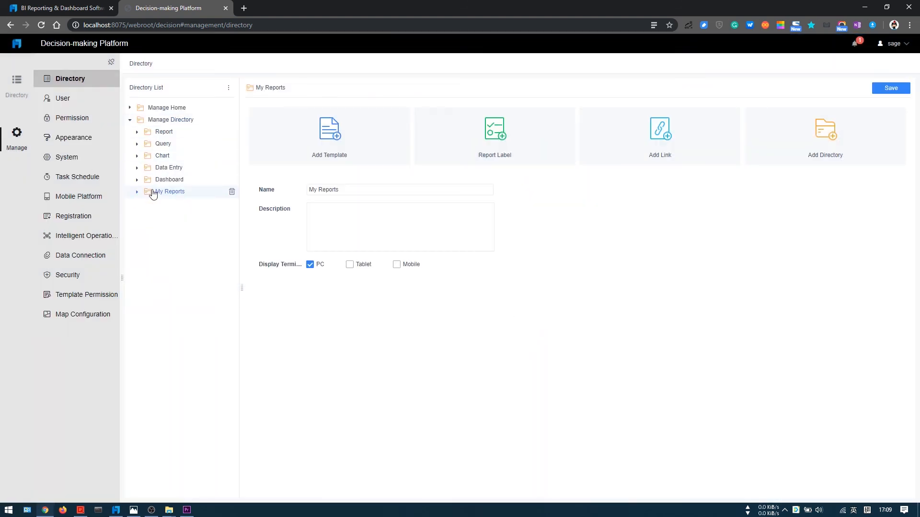
{"action": "left_click", "coordinate": [331, 135]}
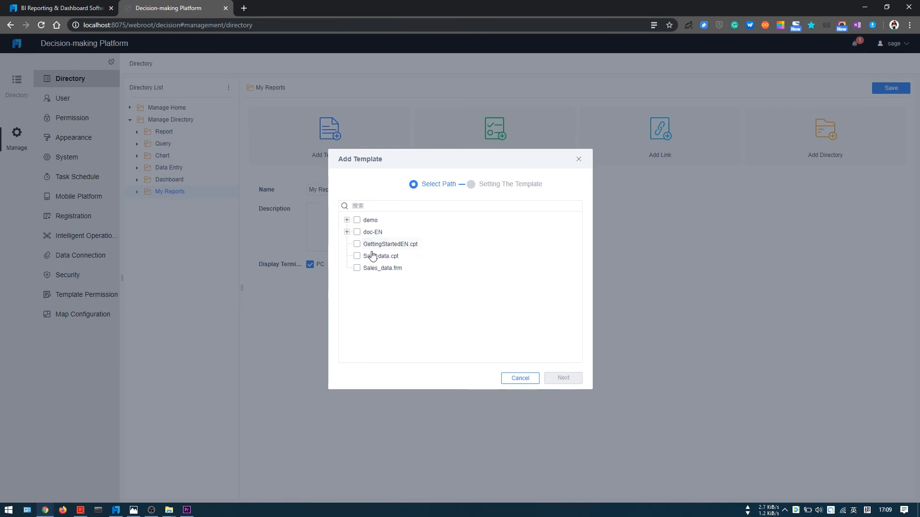
{"action": "left_click", "coordinate": [376, 258]}
{"action": "left_click", "coordinate": [376, 268]}
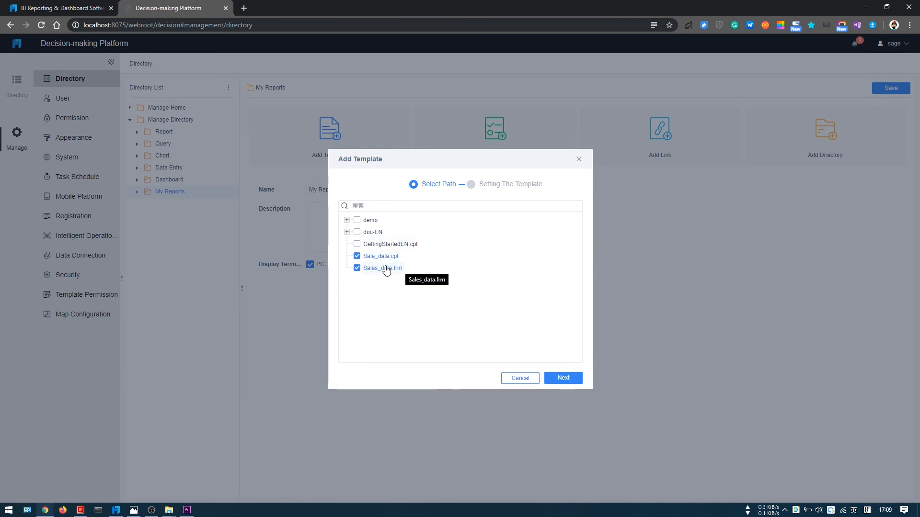
{"action": "left_click", "coordinate": [562, 379]}
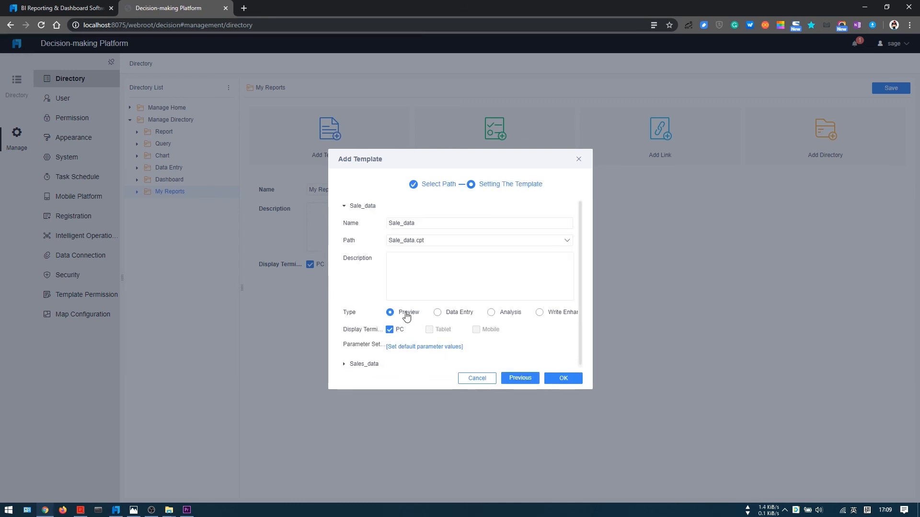
{"action": "left_click", "coordinate": [561, 378]}
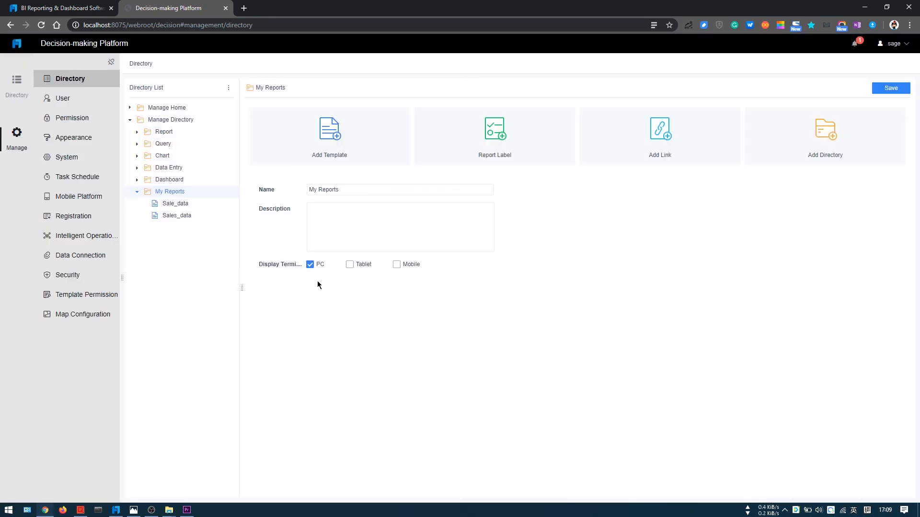
{"action": "left_click", "coordinate": [138, 192]}
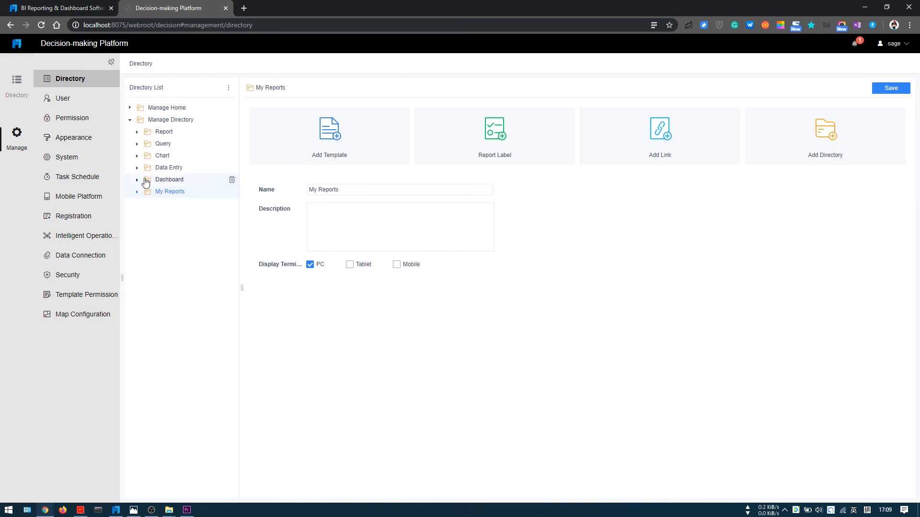
Step: Grant the first user in the permission list individual view permission for the My Reports directory
{"action": "left_click", "coordinate": [70, 118]}
{"action": "left_click", "coordinate": [197, 88]}
{"action": "left_click", "coordinate": [159, 111]}
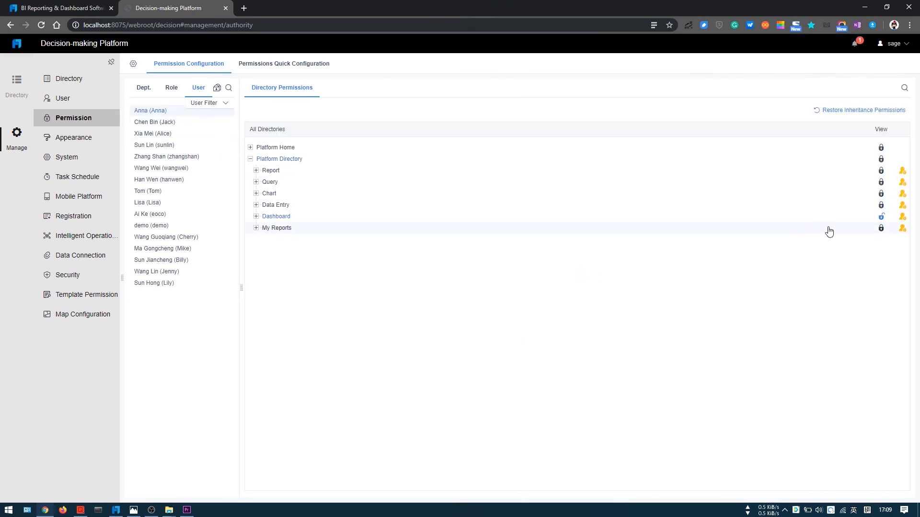
{"action": "left_click", "coordinate": [881, 230]}
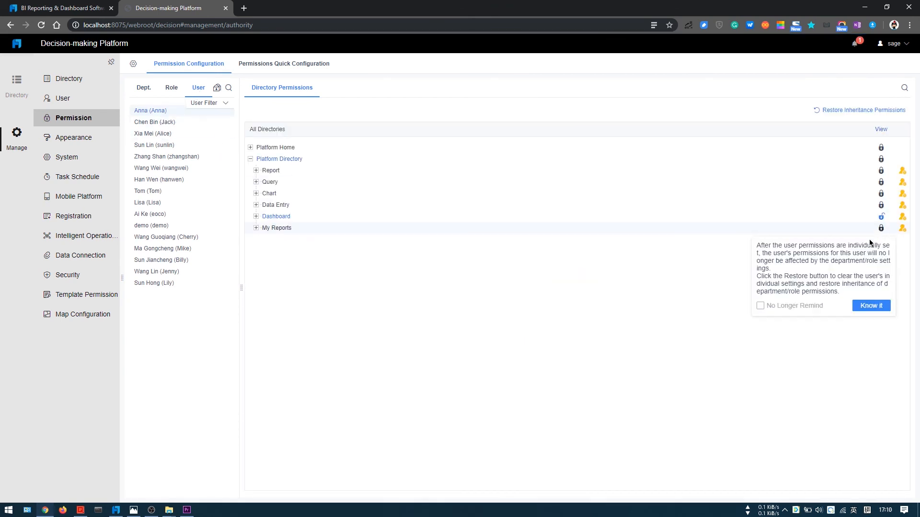
{"action": "left_click", "coordinate": [871, 307]}
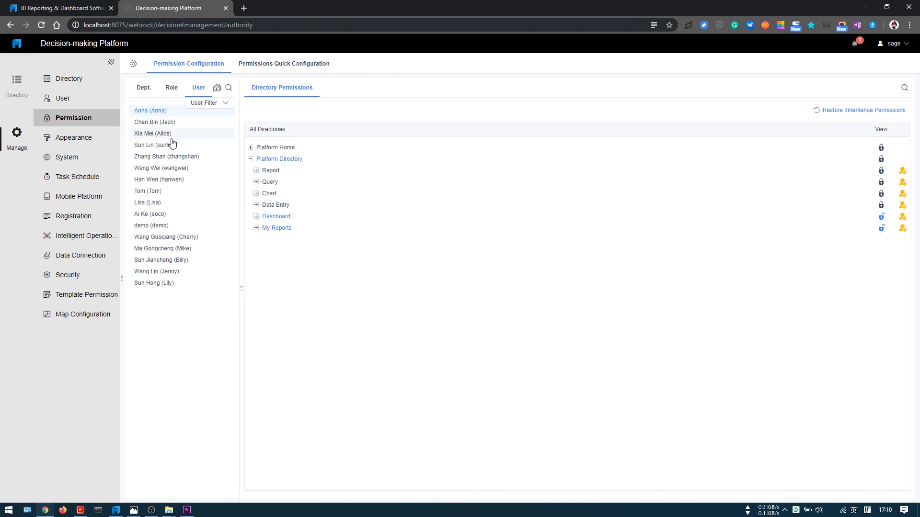
Step: Revoke view permission for My Reports from the ninth user in the list and reselect the first user
{"action": "left_click", "coordinate": [154, 202]}
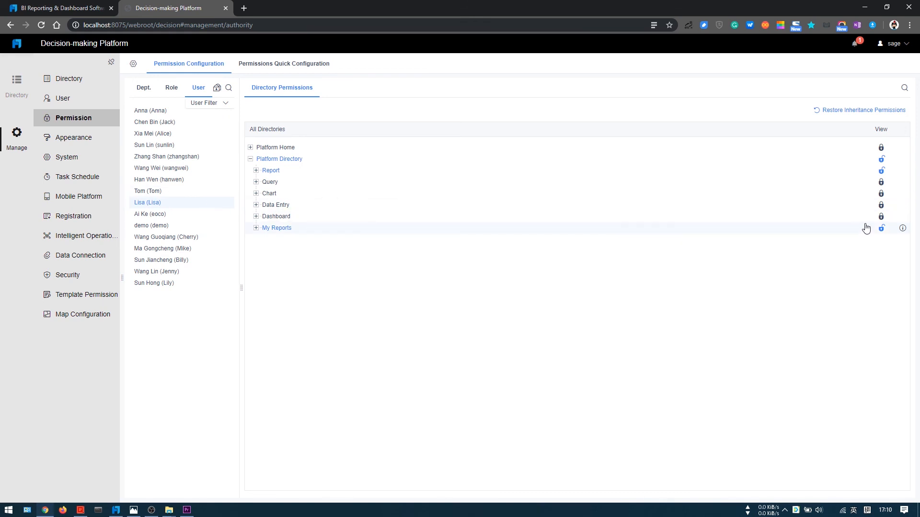
{"action": "left_click", "coordinate": [882, 229]}
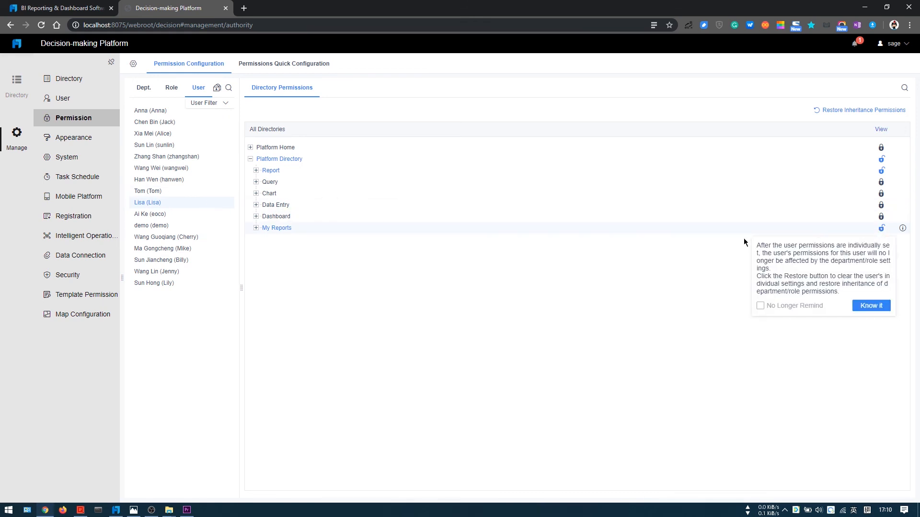
{"action": "left_click", "coordinate": [870, 306]}
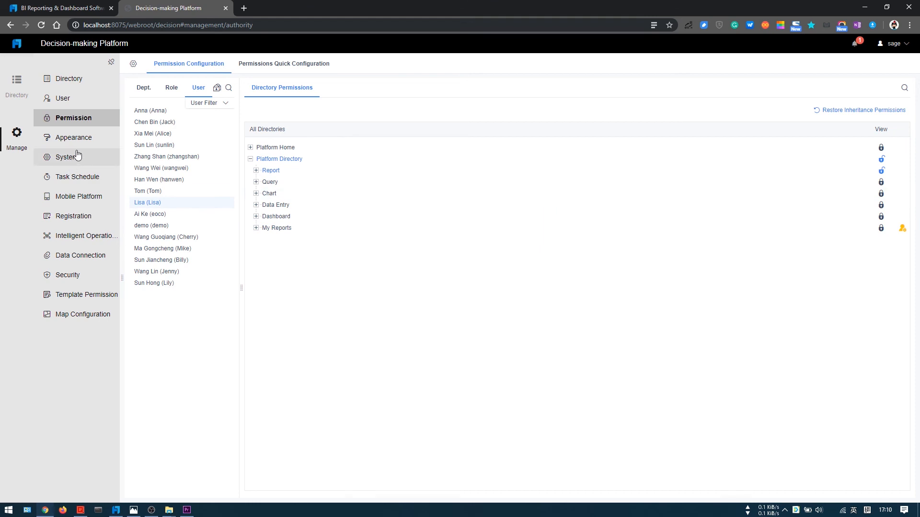
{"action": "left_click", "coordinate": [158, 111]}
Step: Generate a new password for the user granted My Reports access, copy it and save the account
{"action": "left_click", "coordinate": [68, 101]}
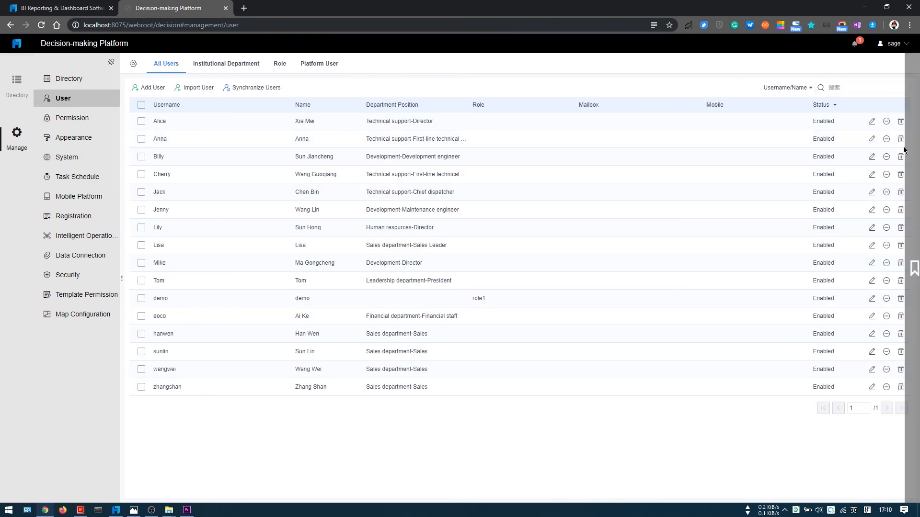
{"action": "left_click", "coordinate": [872, 139]}
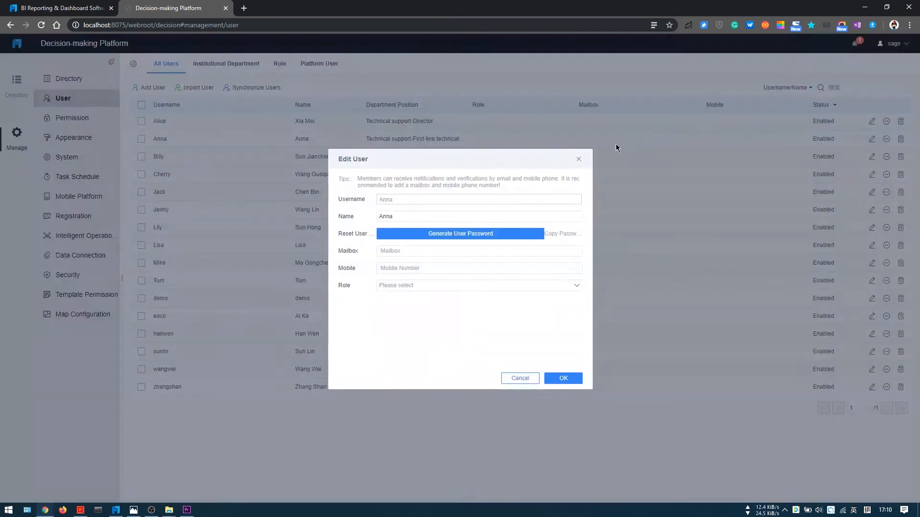
{"action": "left_click", "coordinate": [458, 235]}
{"action": "left_click", "coordinate": [566, 234]}
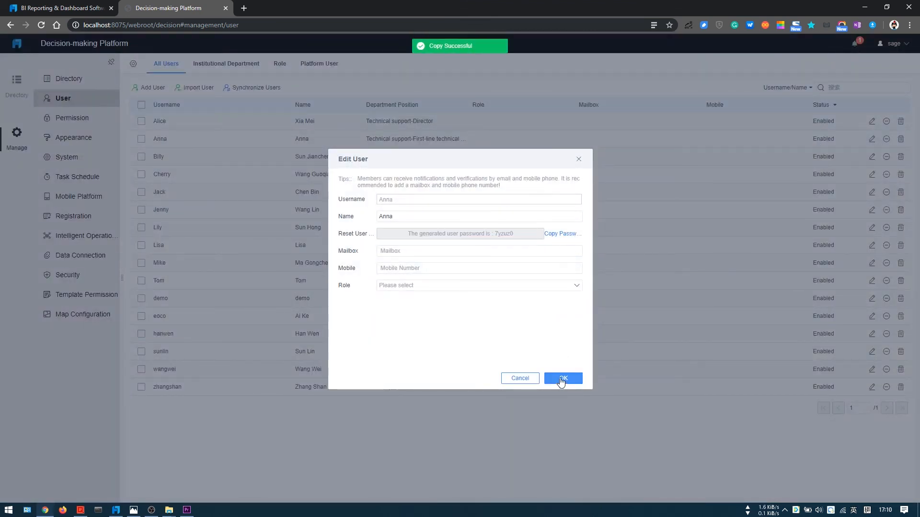
{"action": "left_click", "coordinate": [561, 380]}
Step: Log out of the platform and log in as that user with the username and the copied account password
{"action": "left_click", "coordinate": [892, 47]}
{"action": "left_click", "coordinate": [866, 127]}
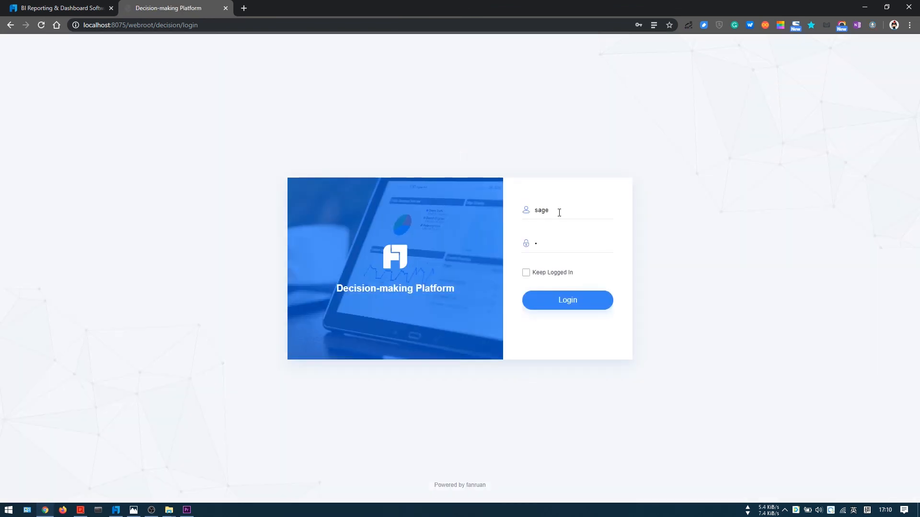
{"action": "double_click", "coordinate": [559, 211]}
{"action": "type", "text": "Anna"}
{"action": "key", "text": "Tab"}
{"action": "key", "text": "ctrl+v"}
{"action": "key", "text": "Return"}
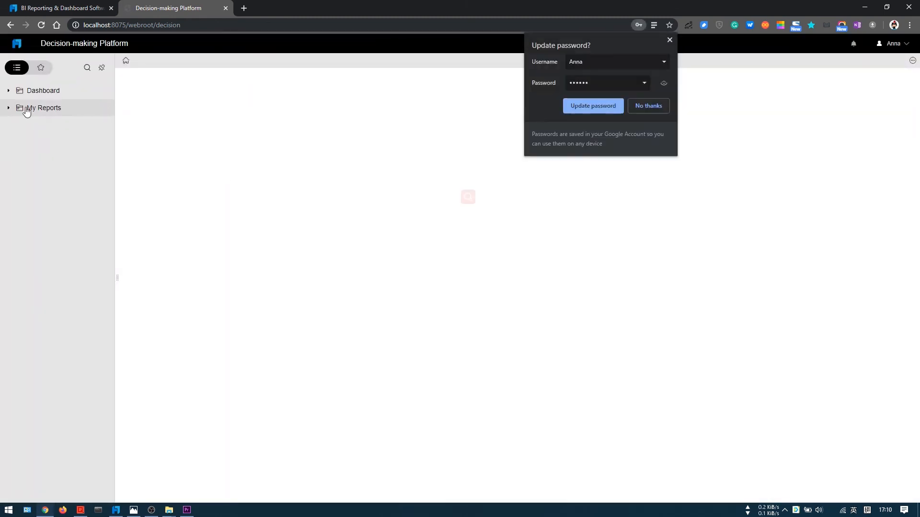
{"action": "left_click", "coordinate": [590, 106]}
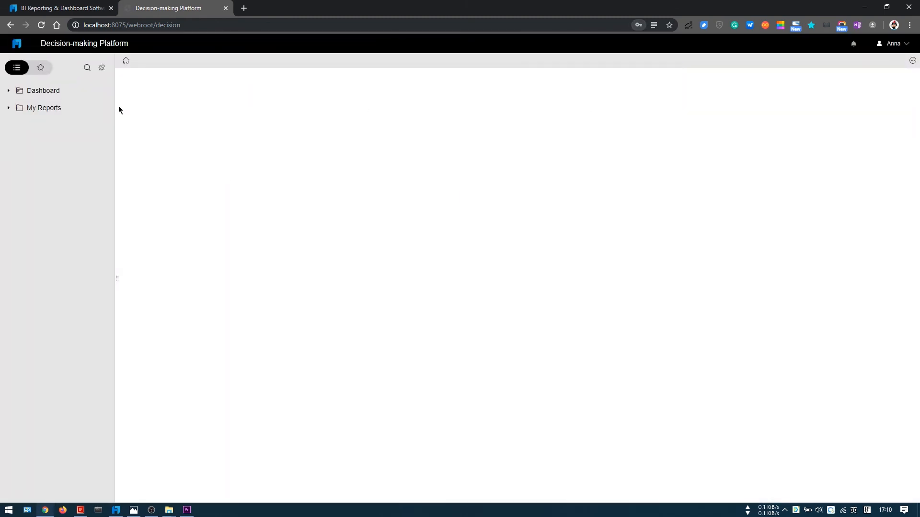
Step: Open the Sale_data report from My Reports and query it for the East China area
{"action": "left_click", "coordinate": [8, 110]}
{"action": "left_click", "coordinate": [50, 125]}
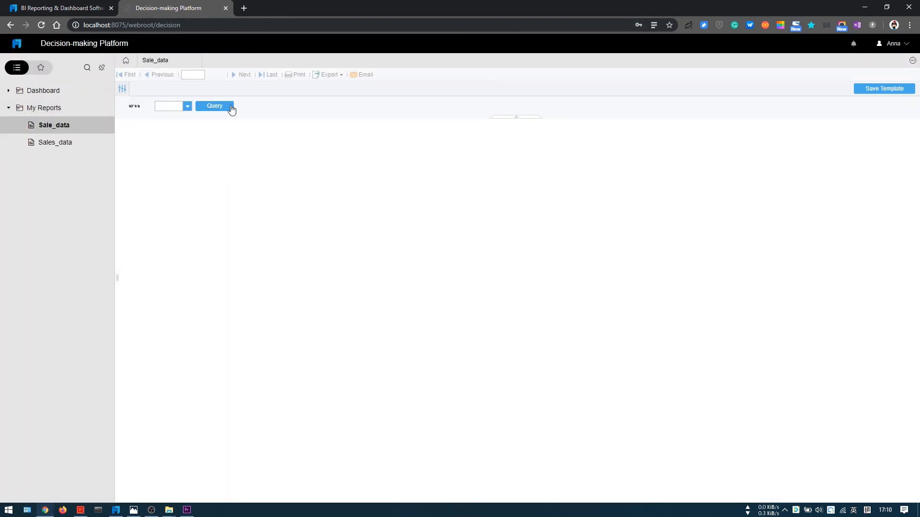
{"action": "left_click", "coordinate": [187, 106]}
{"action": "left_click", "coordinate": [169, 117]}
{"action": "left_click", "coordinate": [226, 106]}
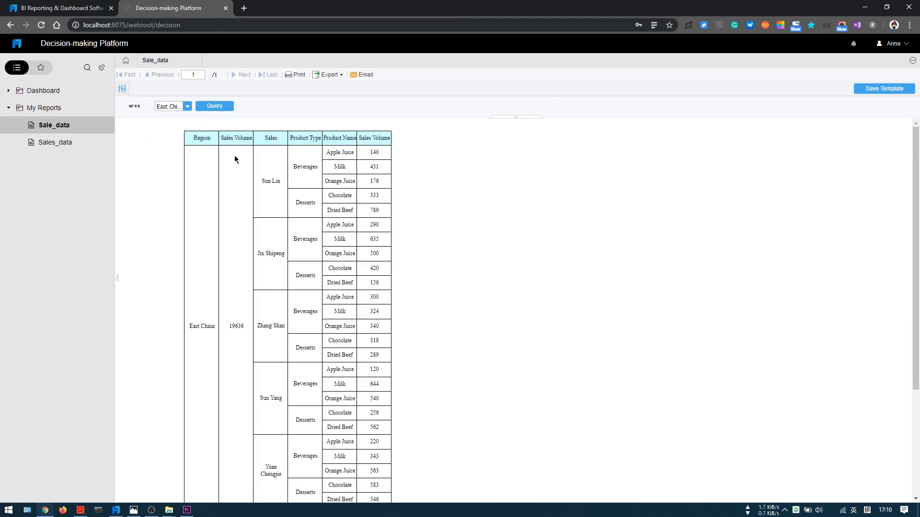
Step: Open the Sales_data dashboard from My Reports and drill through the East China and North China pie slices
{"action": "left_click", "coordinate": [60, 143]}
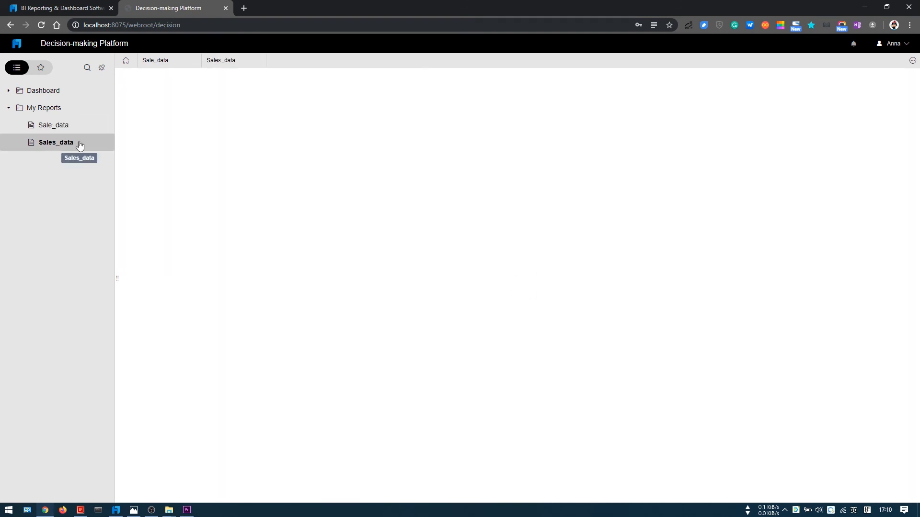
{"action": "left_click", "coordinate": [341, 252]}
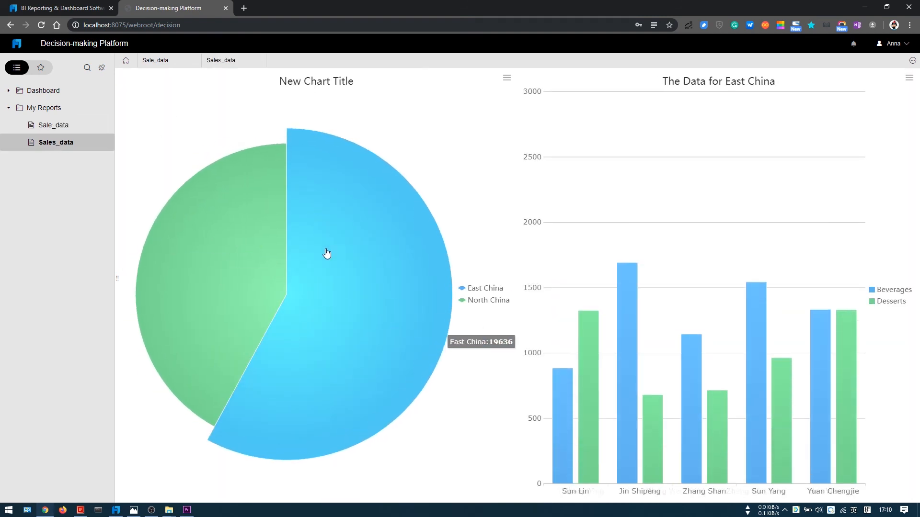
{"action": "left_click", "coordinate": [237, 256]}
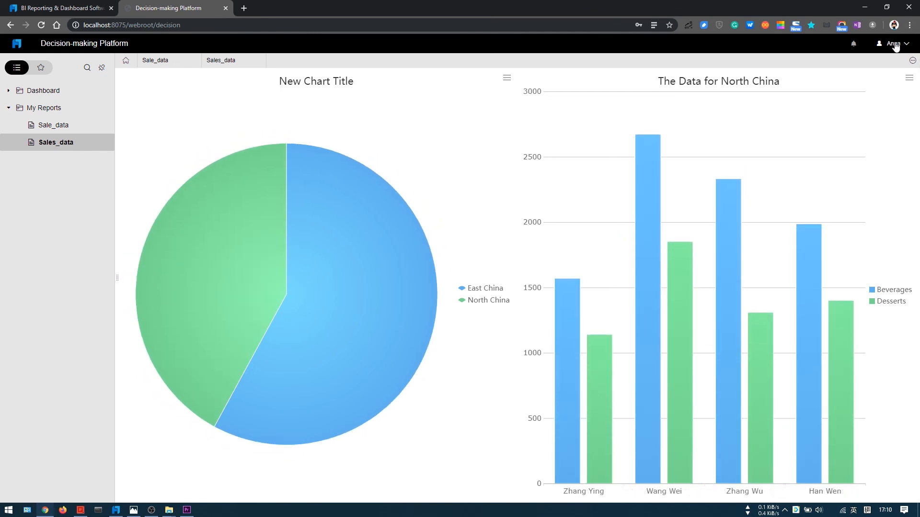
Step: Log out, log in as the other user with the username and account password, and update the password saved in the browser
{"action": "left_click", "coordinate": [894, 43]}
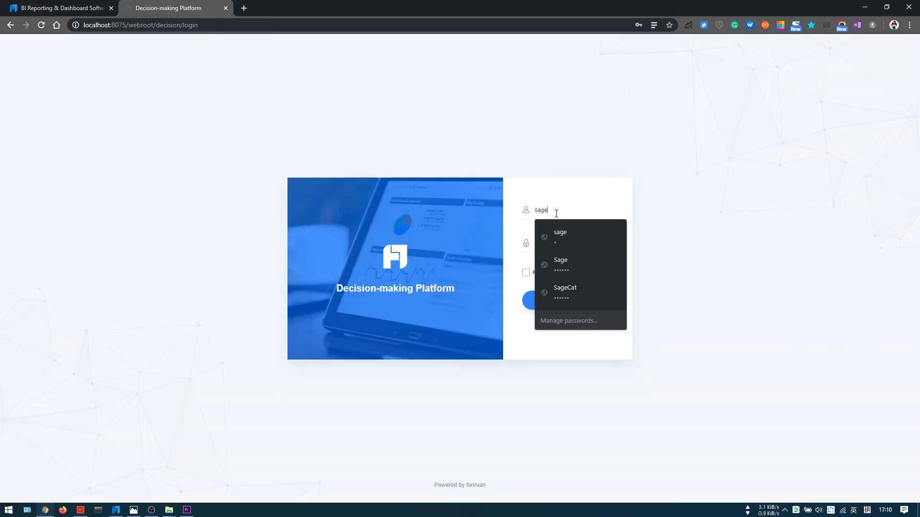
{"action": "left_click_drag", "start_coordinate": [556, 214], "coordinate": [502, 207]}
{"action": "type", "text": "Lisa"}
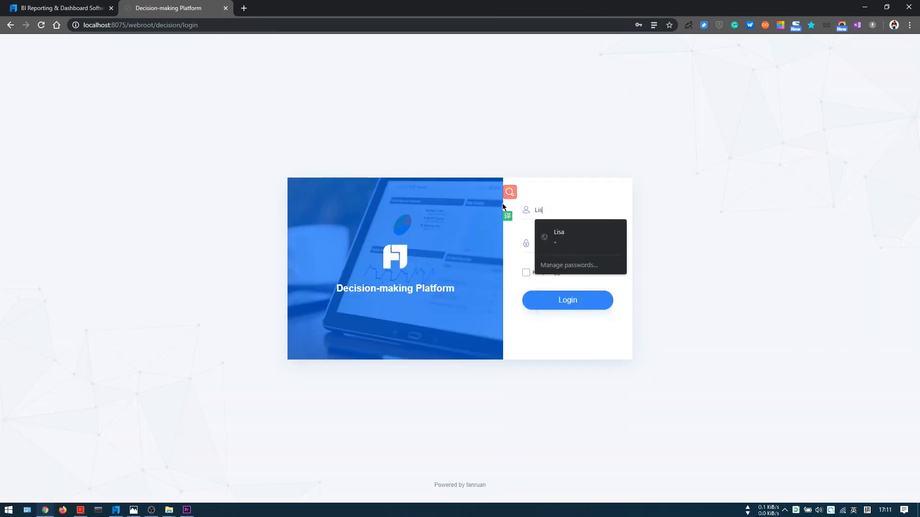
{"action": "key", "text": "Tab"}
{"action": "left_click", "coordinate": [574, 306]}
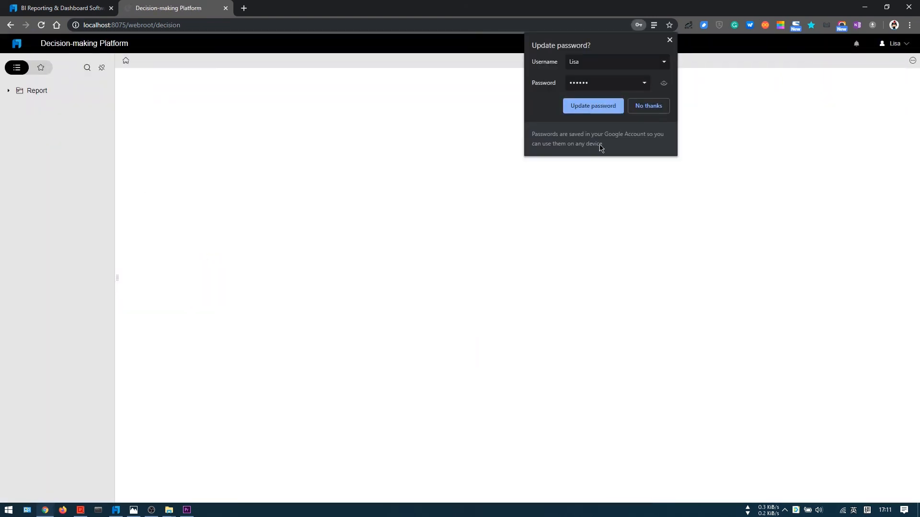
{"action": "left_click", "coordinate": [593, 113]}
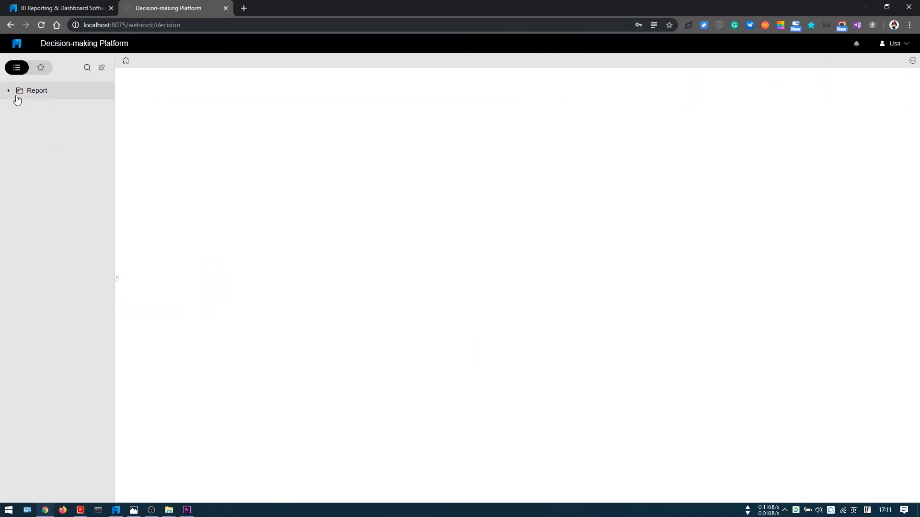